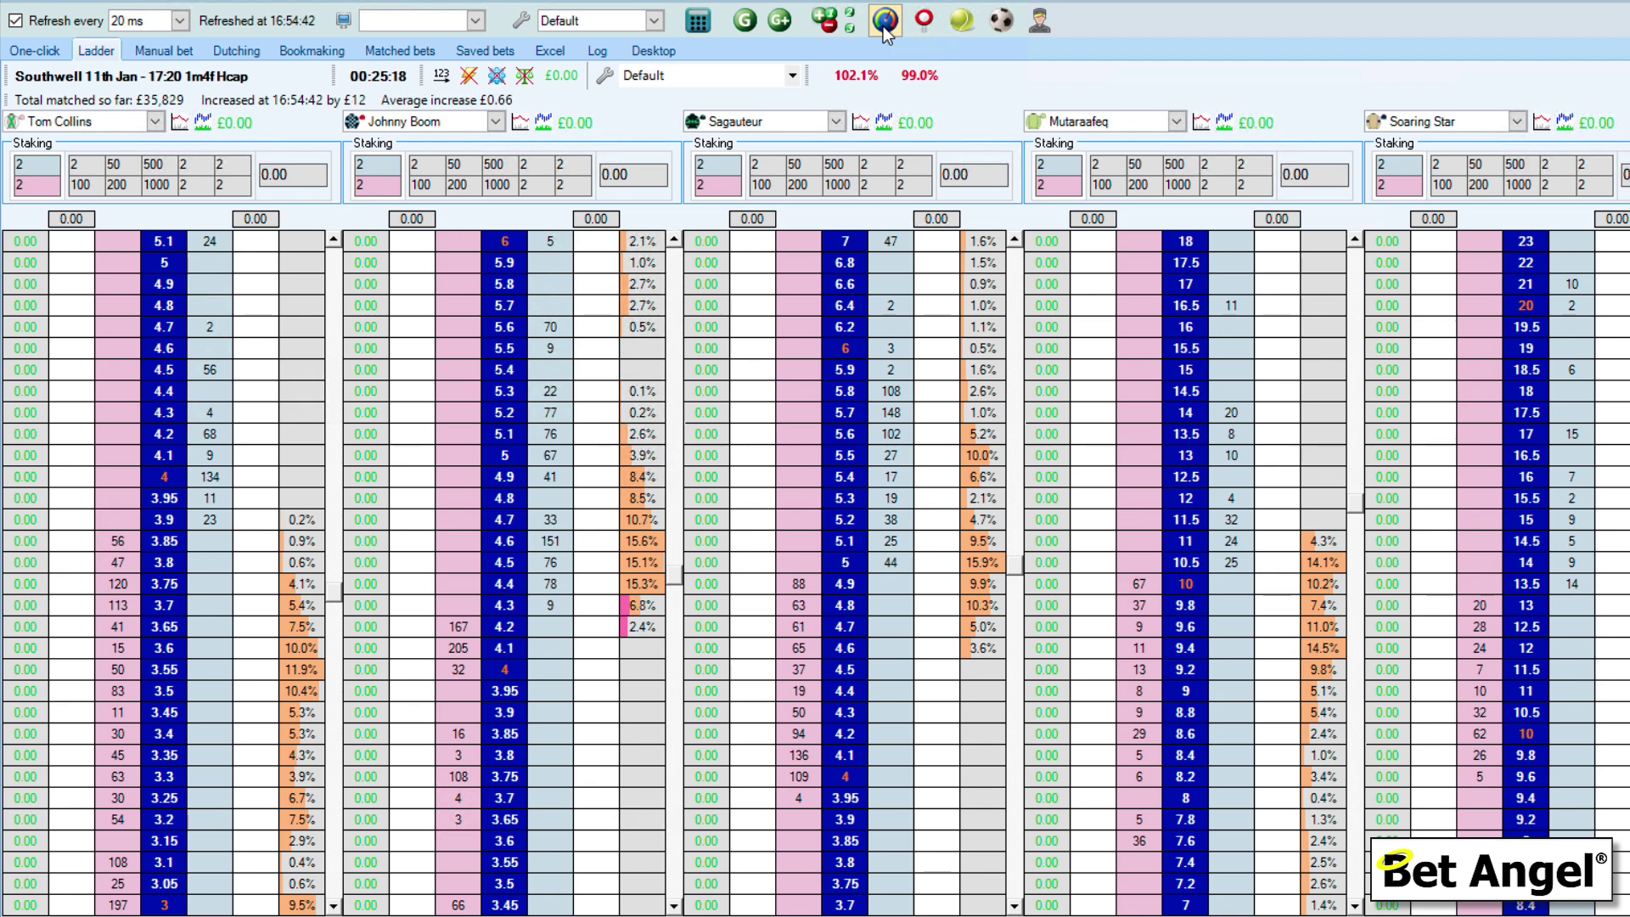
- Open the Market Overview for Southwell 17:20 with its runners grid, price chart and information panel
click(883, 25)
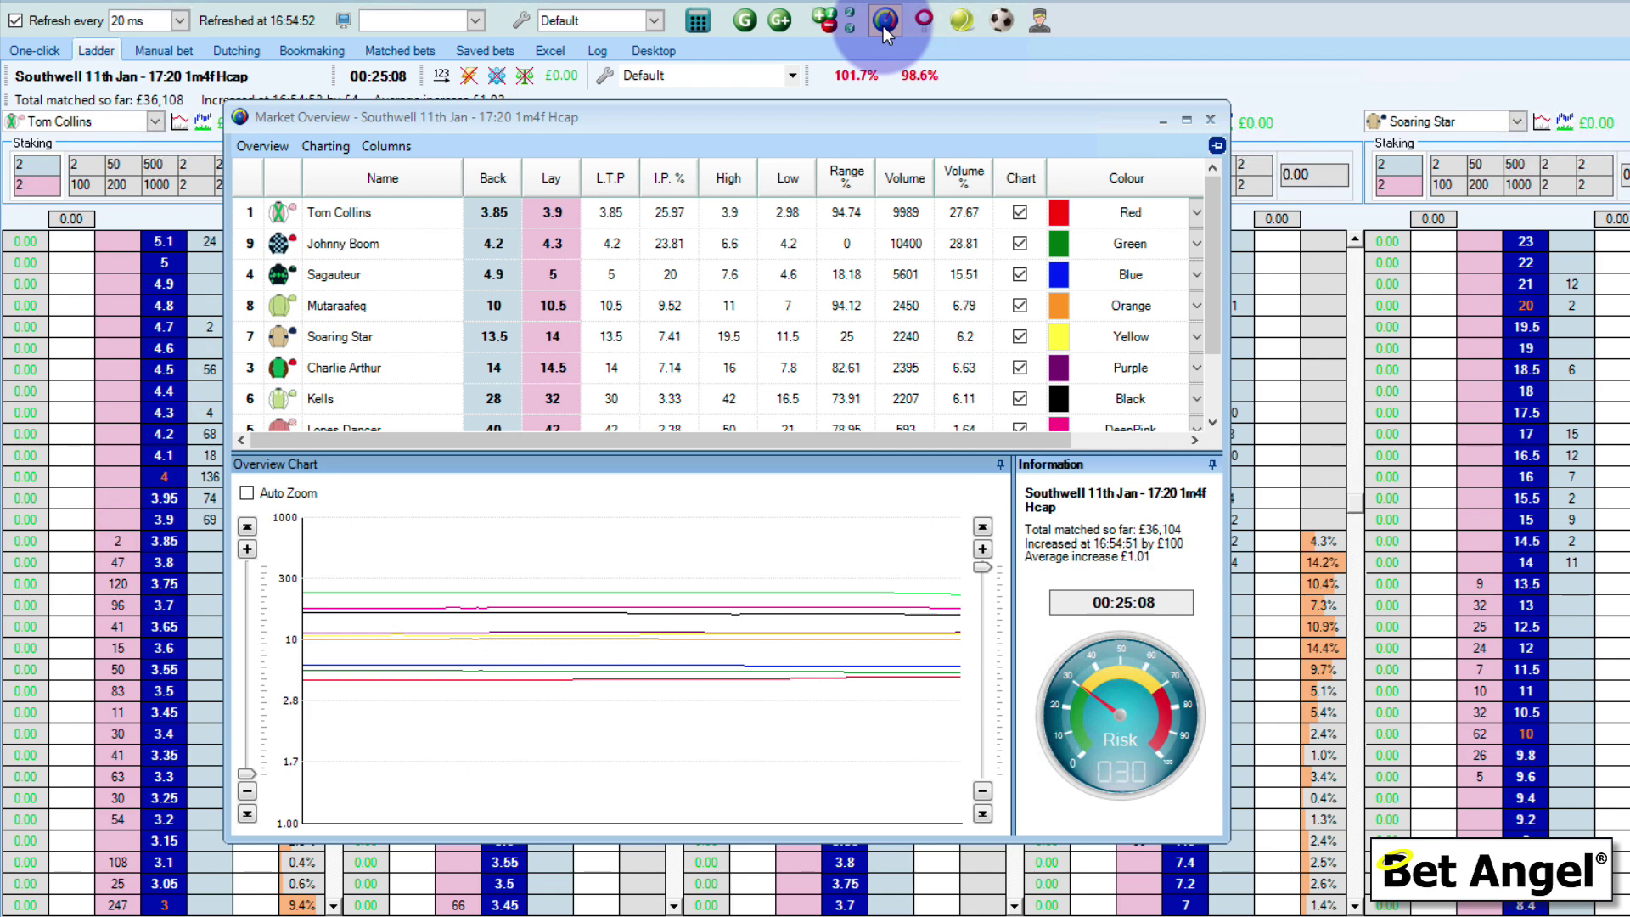
- Move the Market Overview window up and right, and drag the Range % column before High
drag(890, 111, 1063, 83)
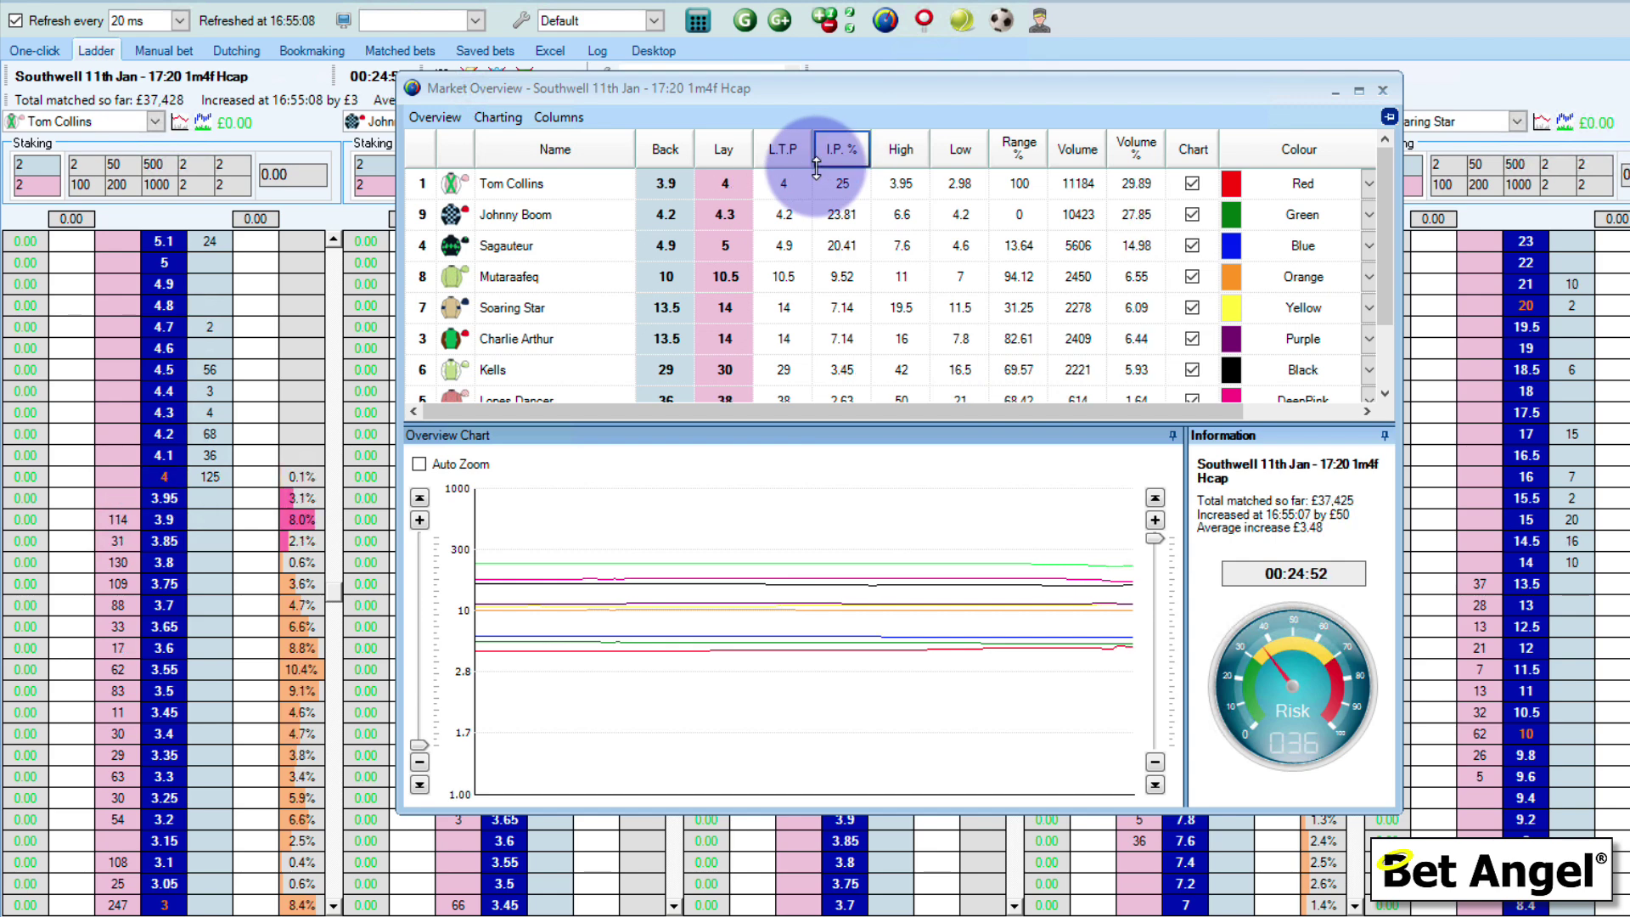
mouse_move(1027, 160)
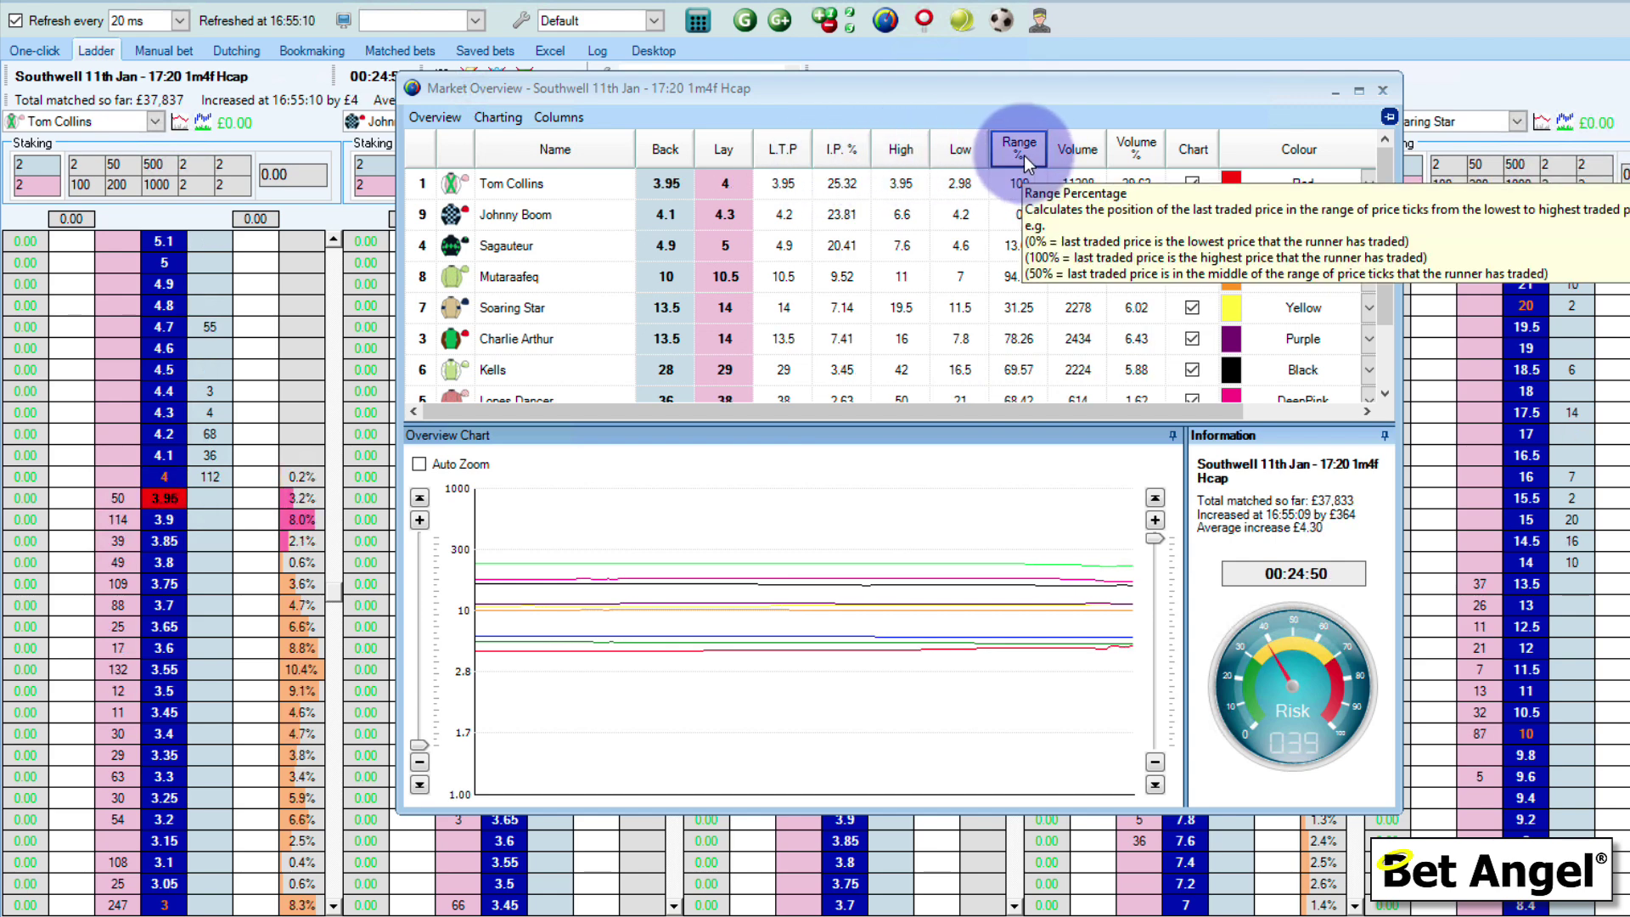
drag(1024, 154, 688, 146)
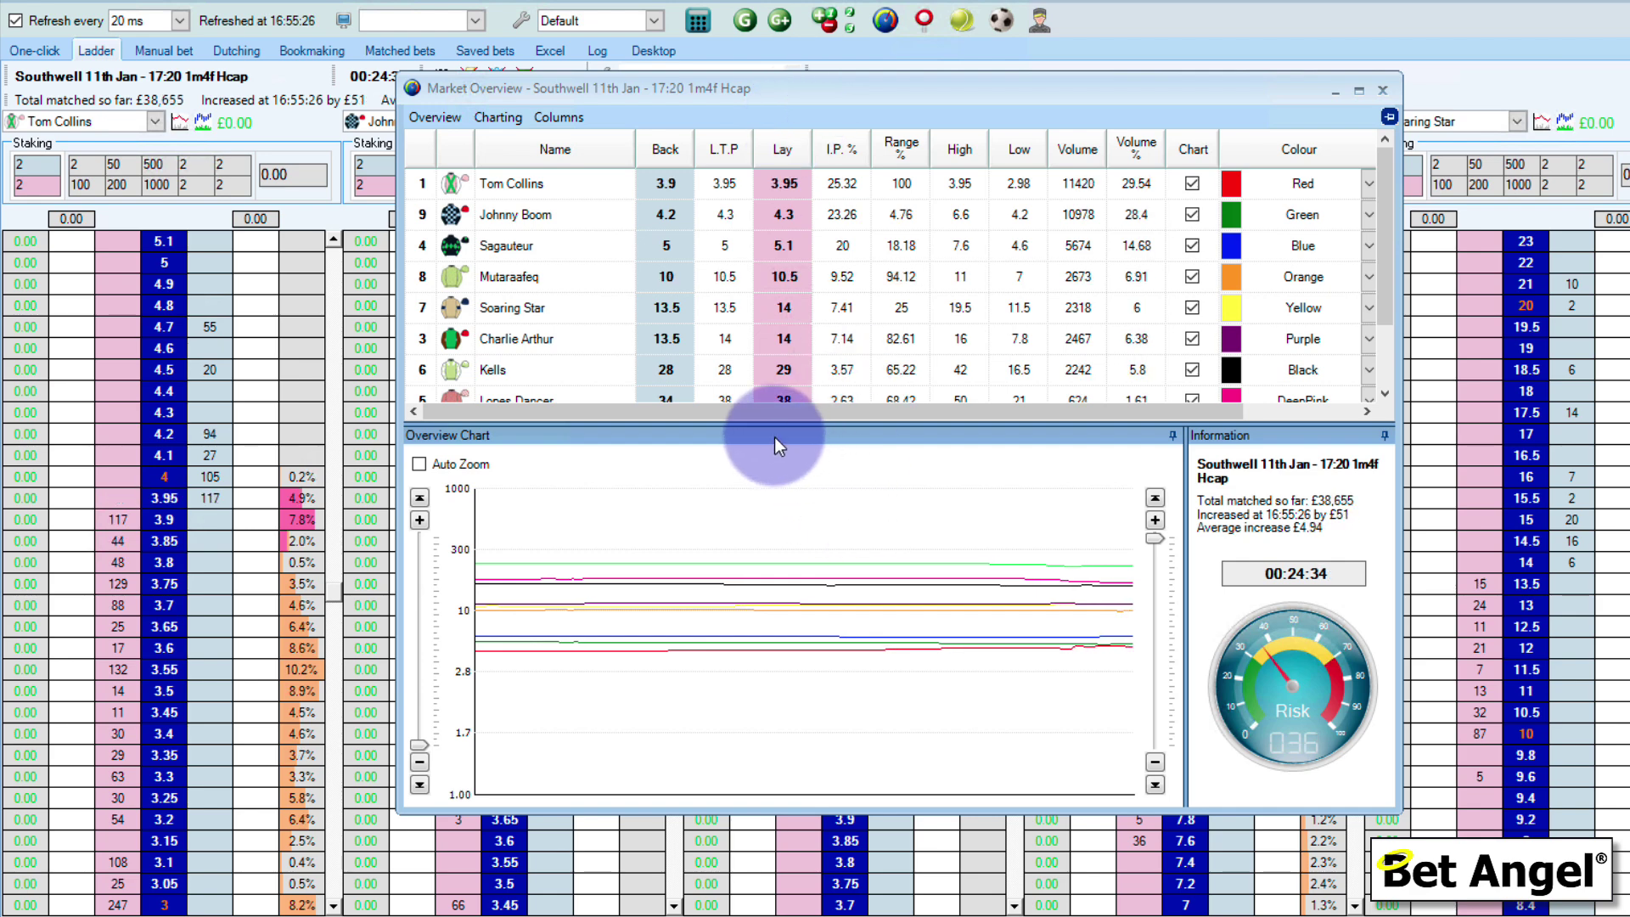
click(879, 454)
drag(878, 458, 928, 625)
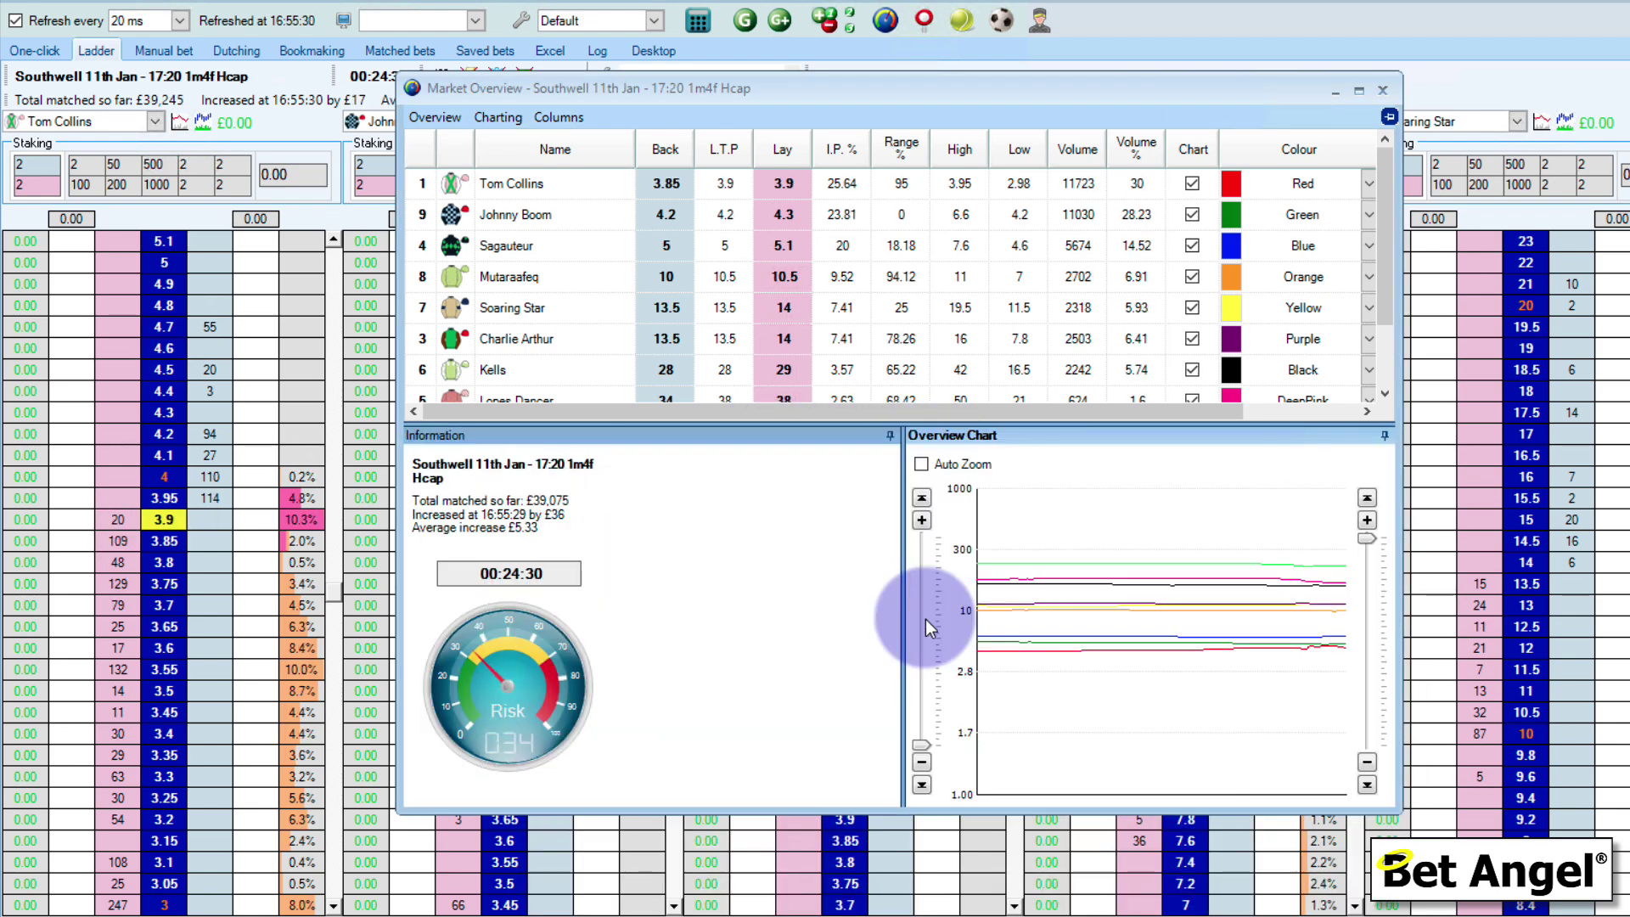
drag(1053, 435, 871, 620)
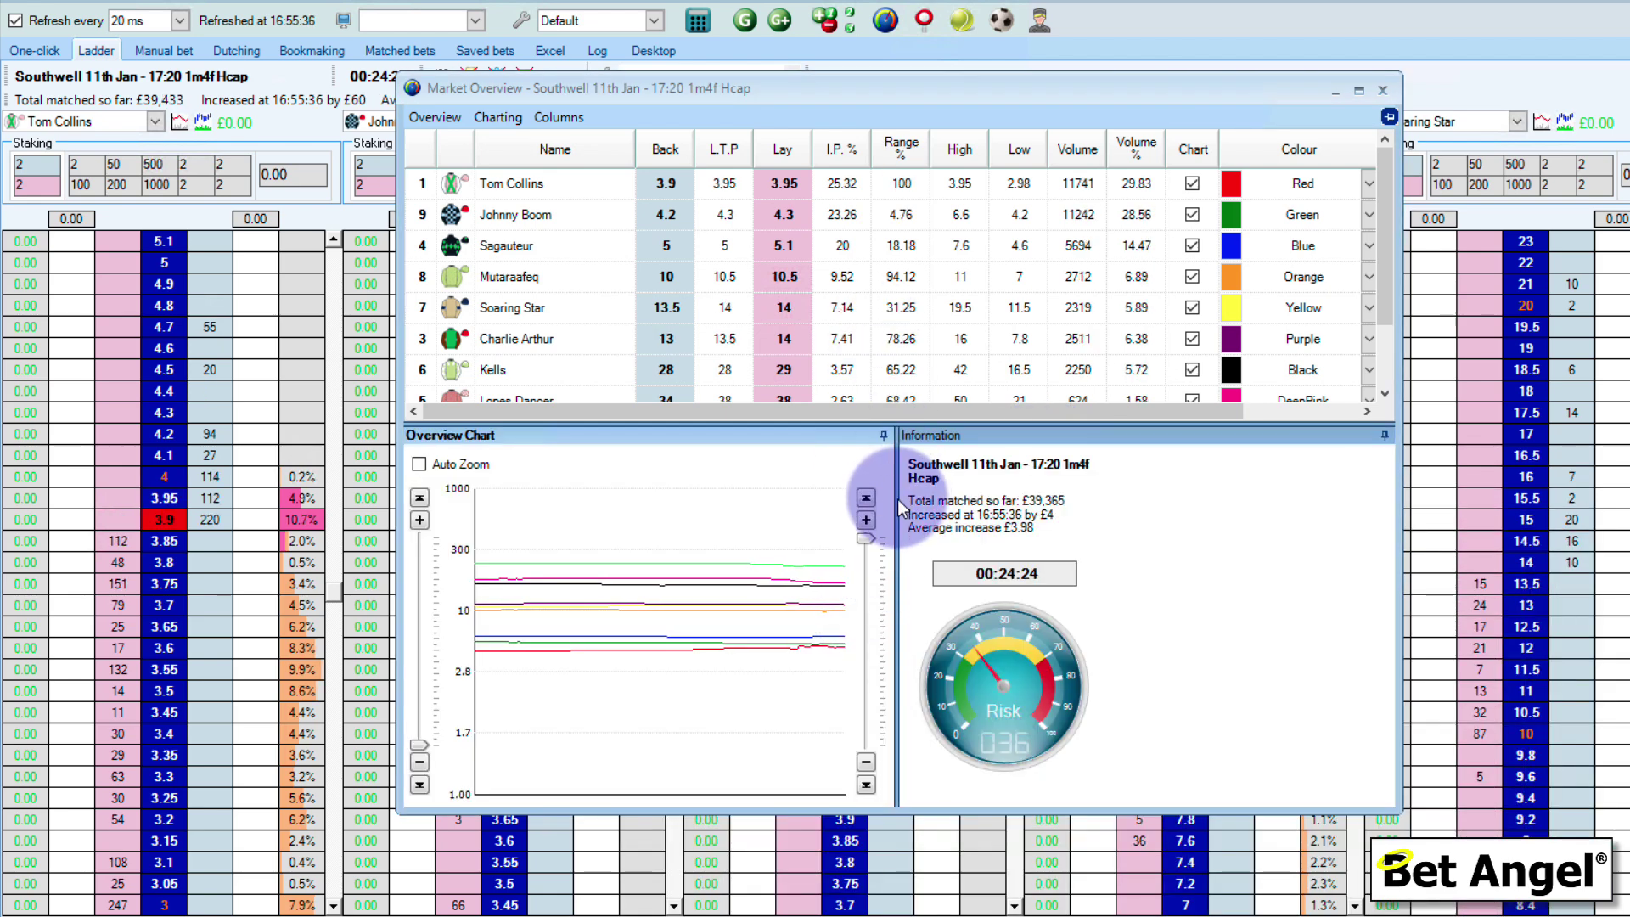
drag(899, 500, 1153, 523)
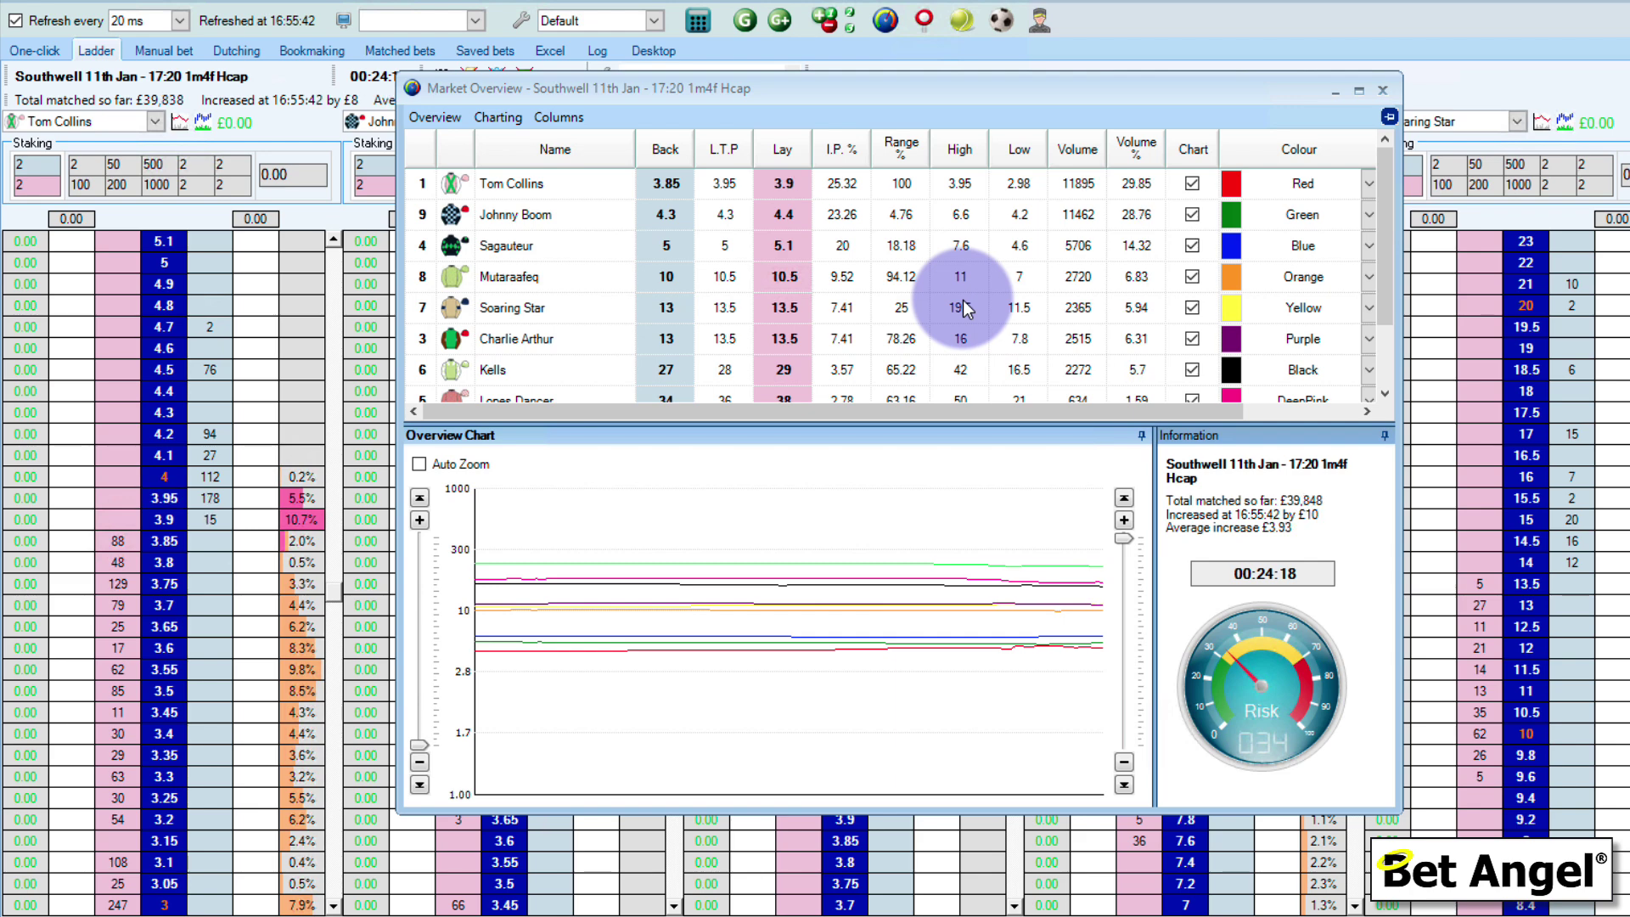
- Set the Market Overview display style to Tabs
click(445, 121)
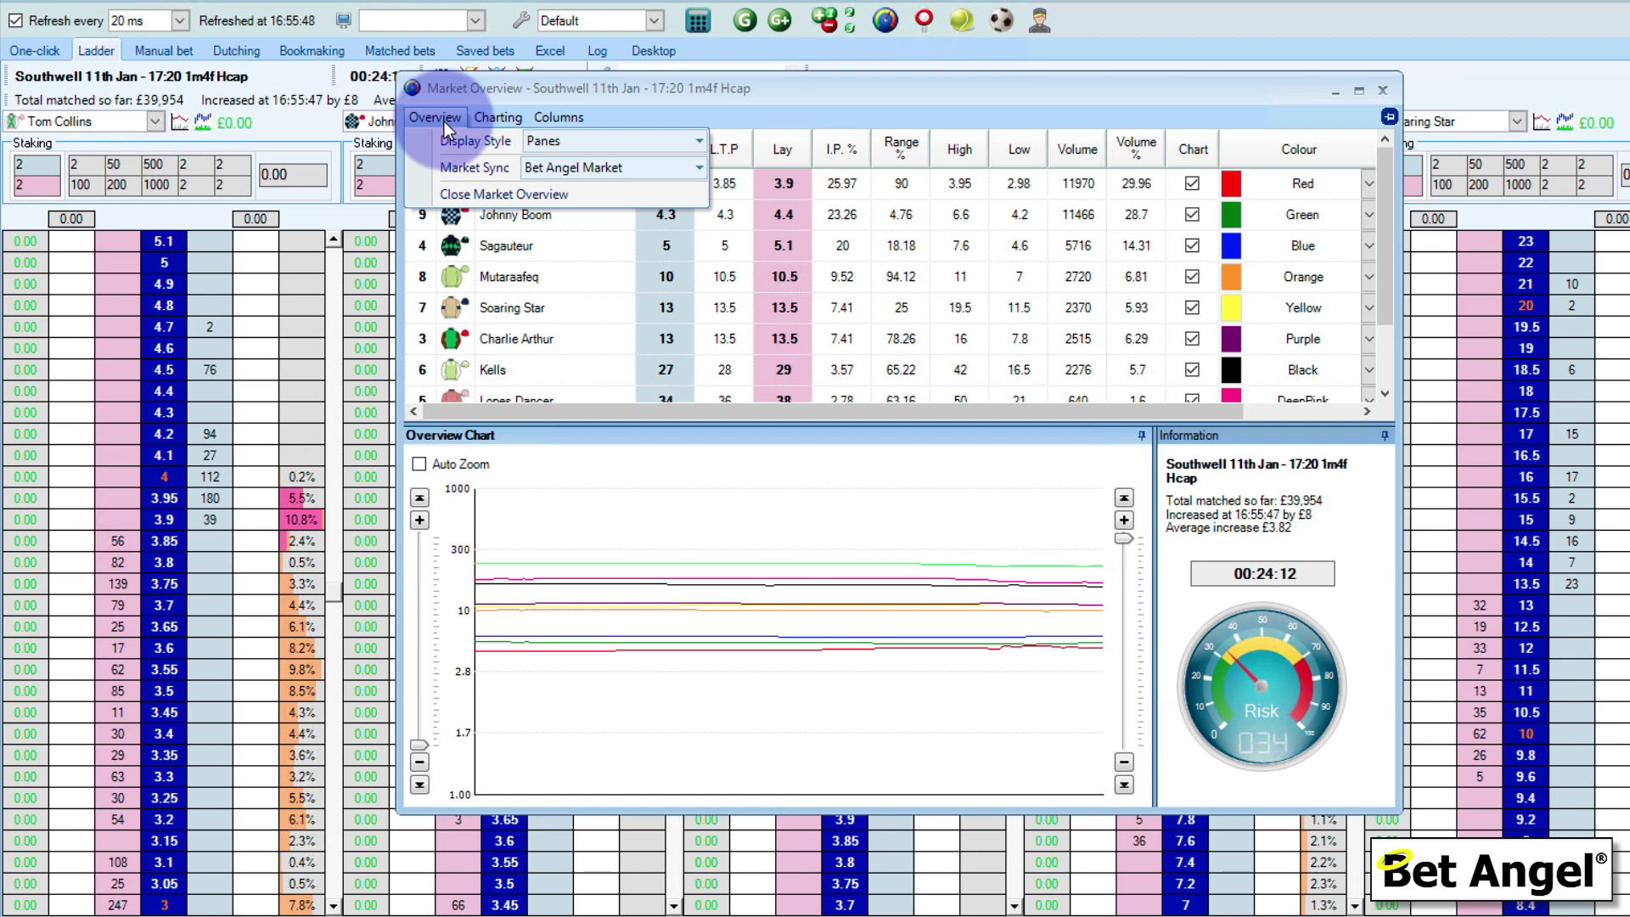
click(698, 142)
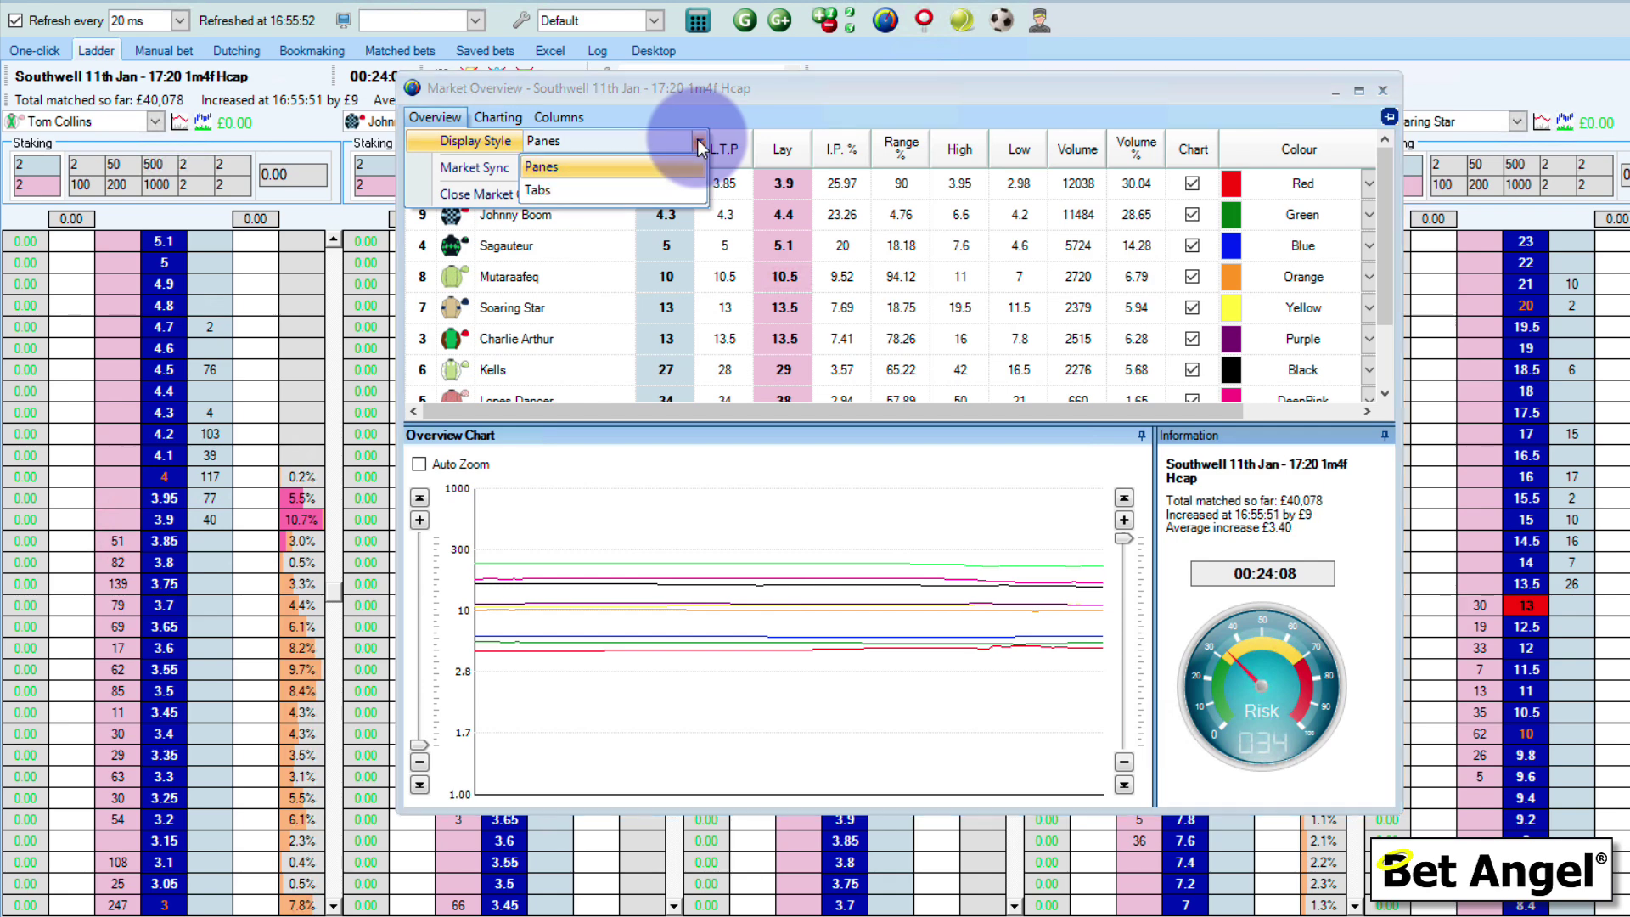
click(594, 188)
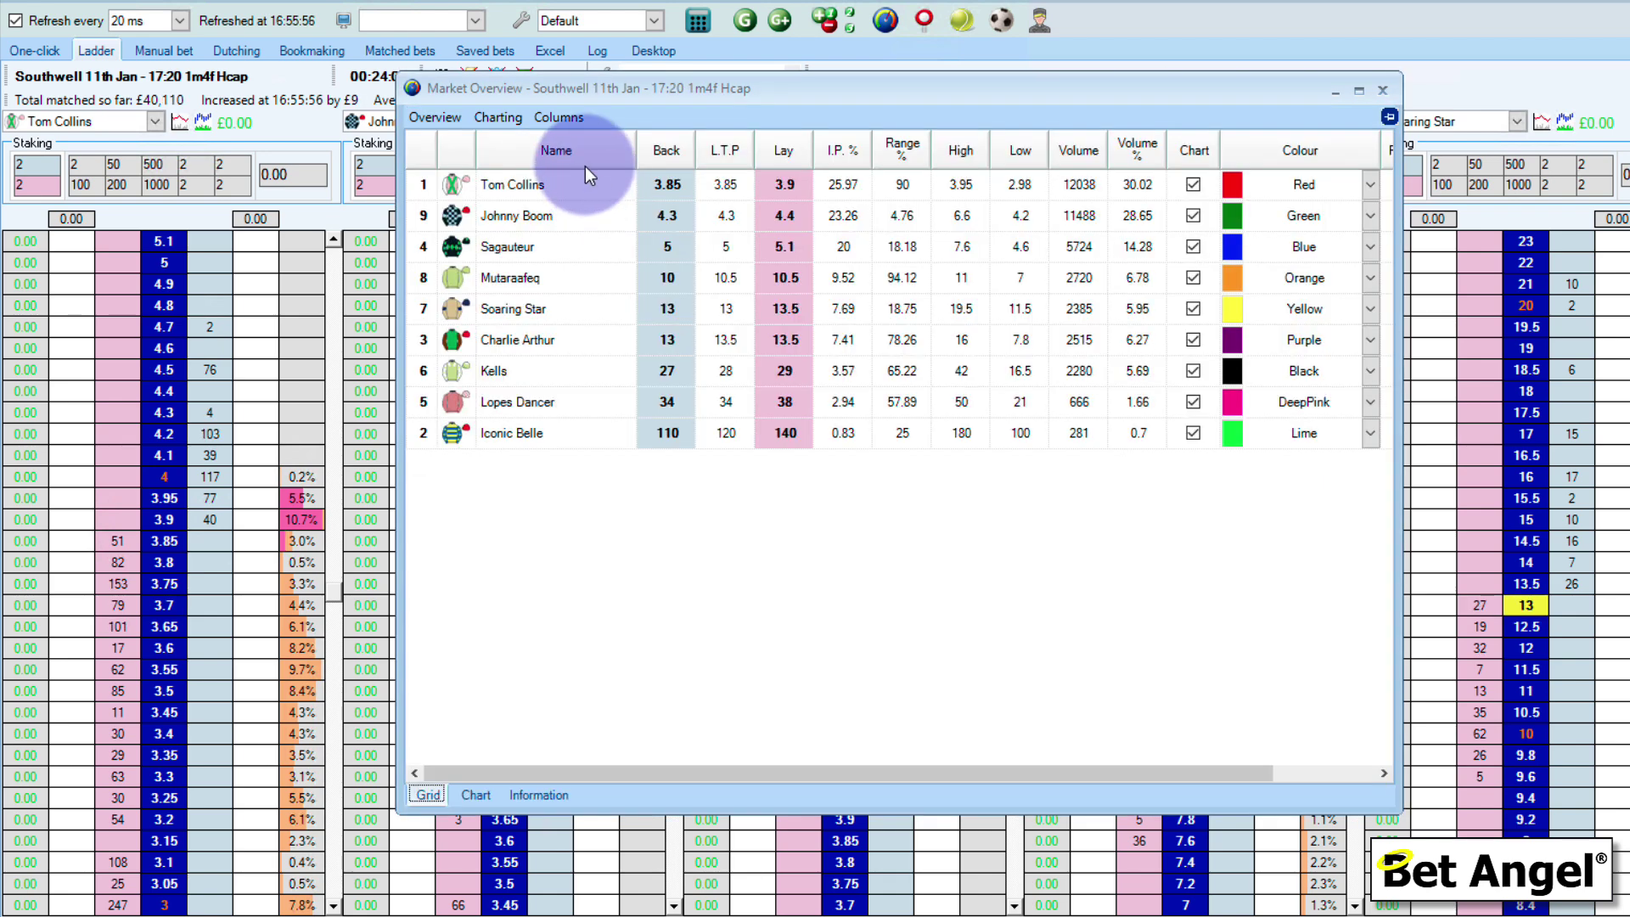
- Show the Chart tab with Auto Zoom turned on, and pin the overview window
click(472, 795)
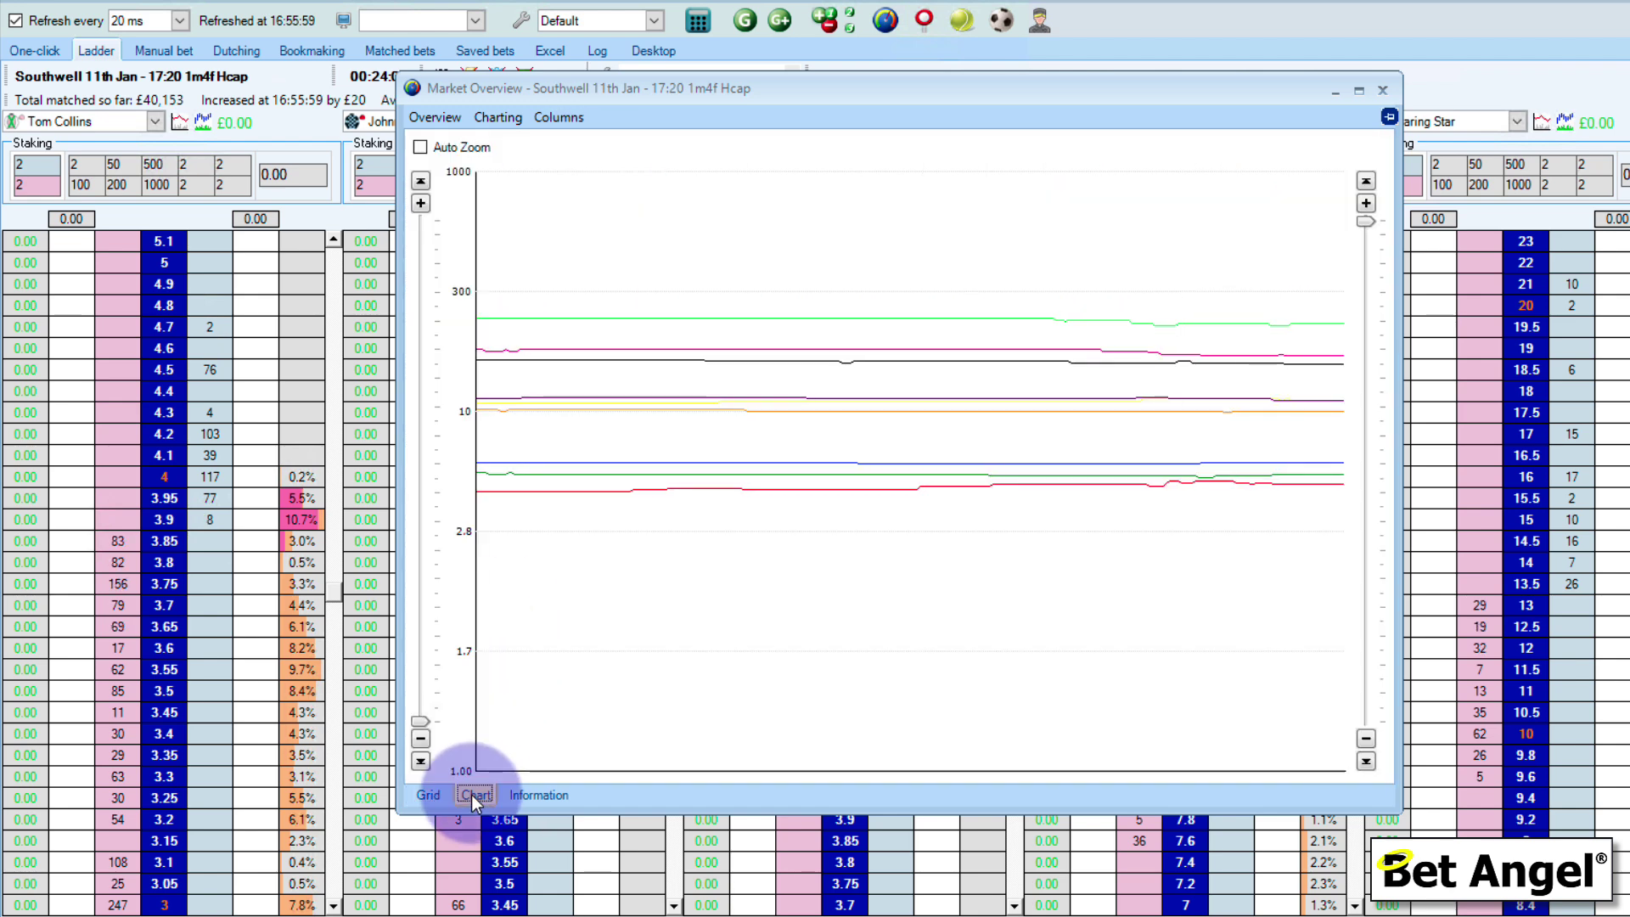
click(530, 797)
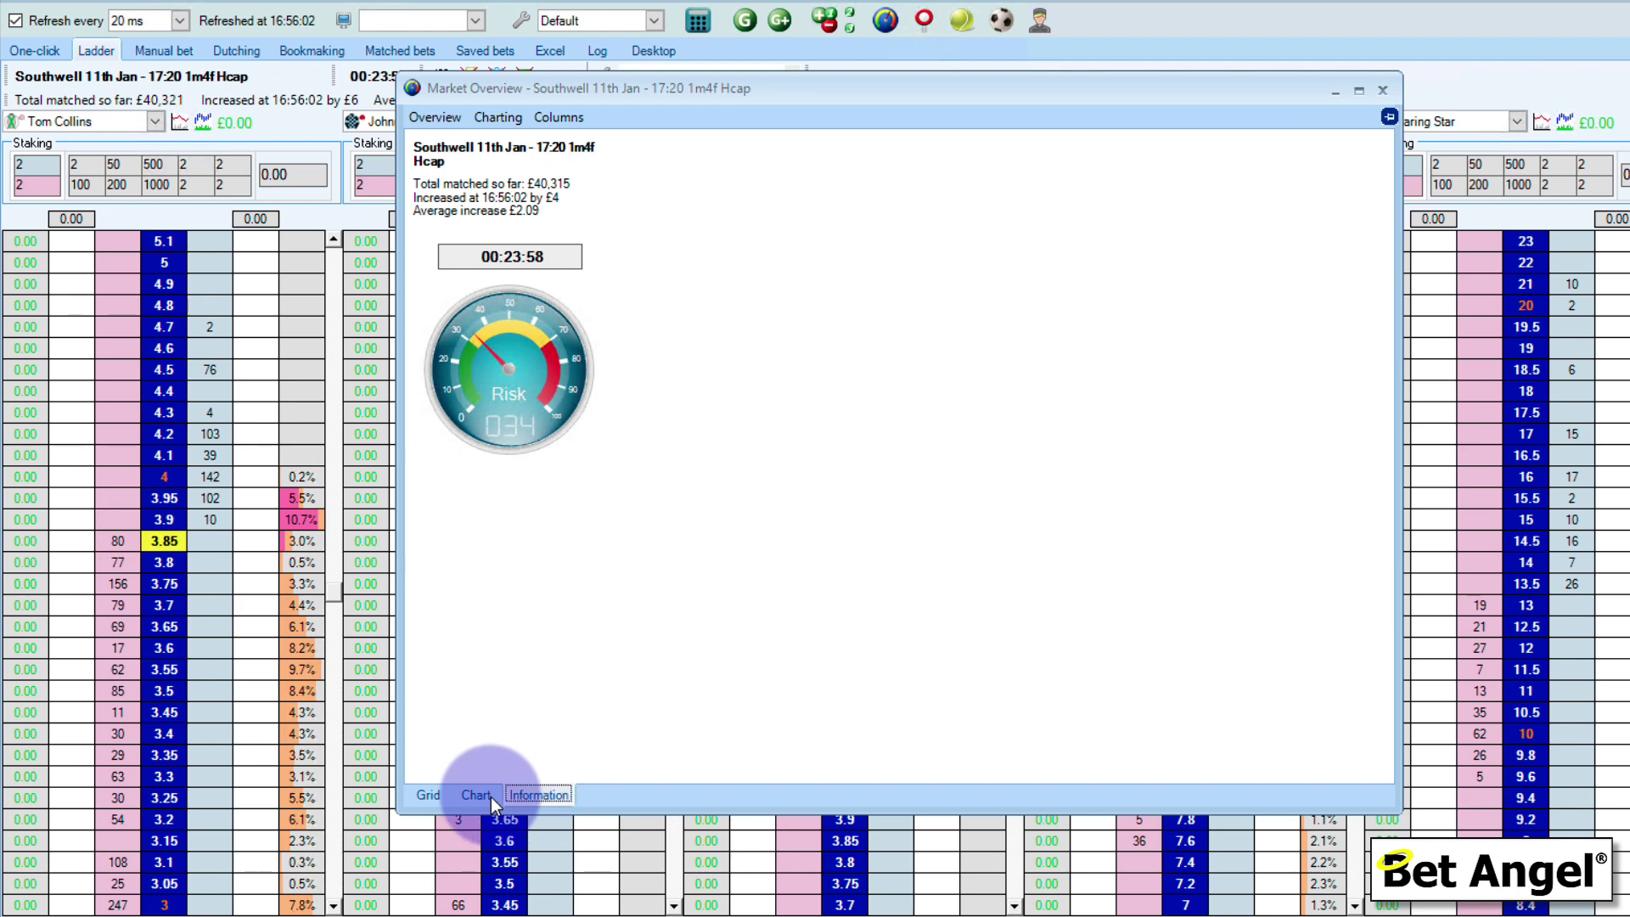
click(491, 797)
click(424, 146)
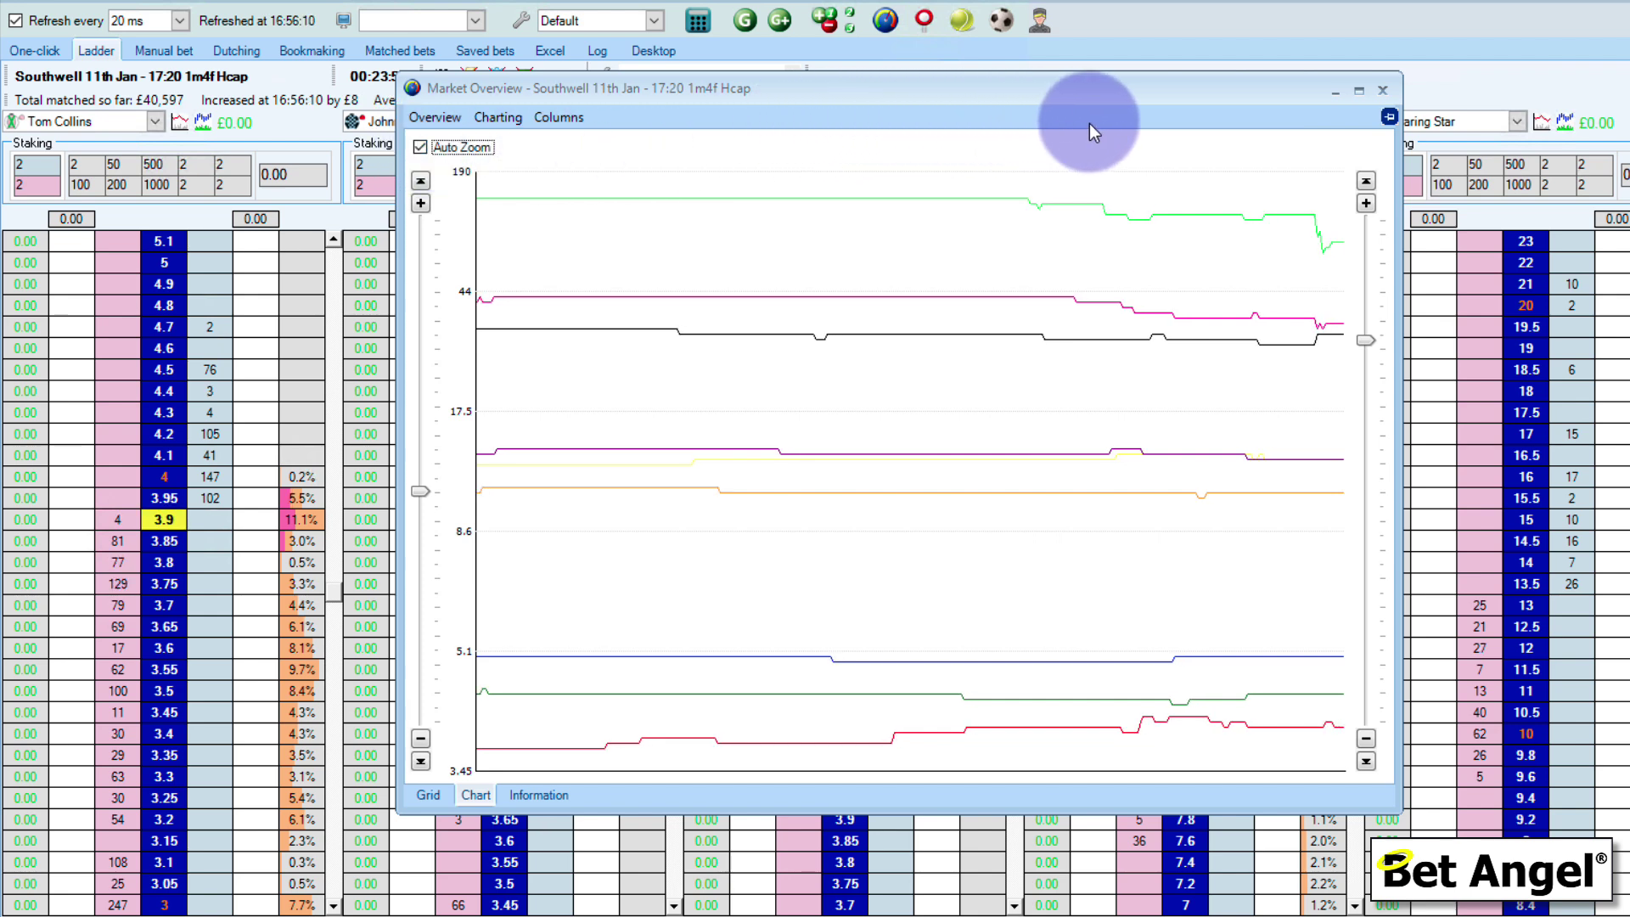
click(1389, 118)
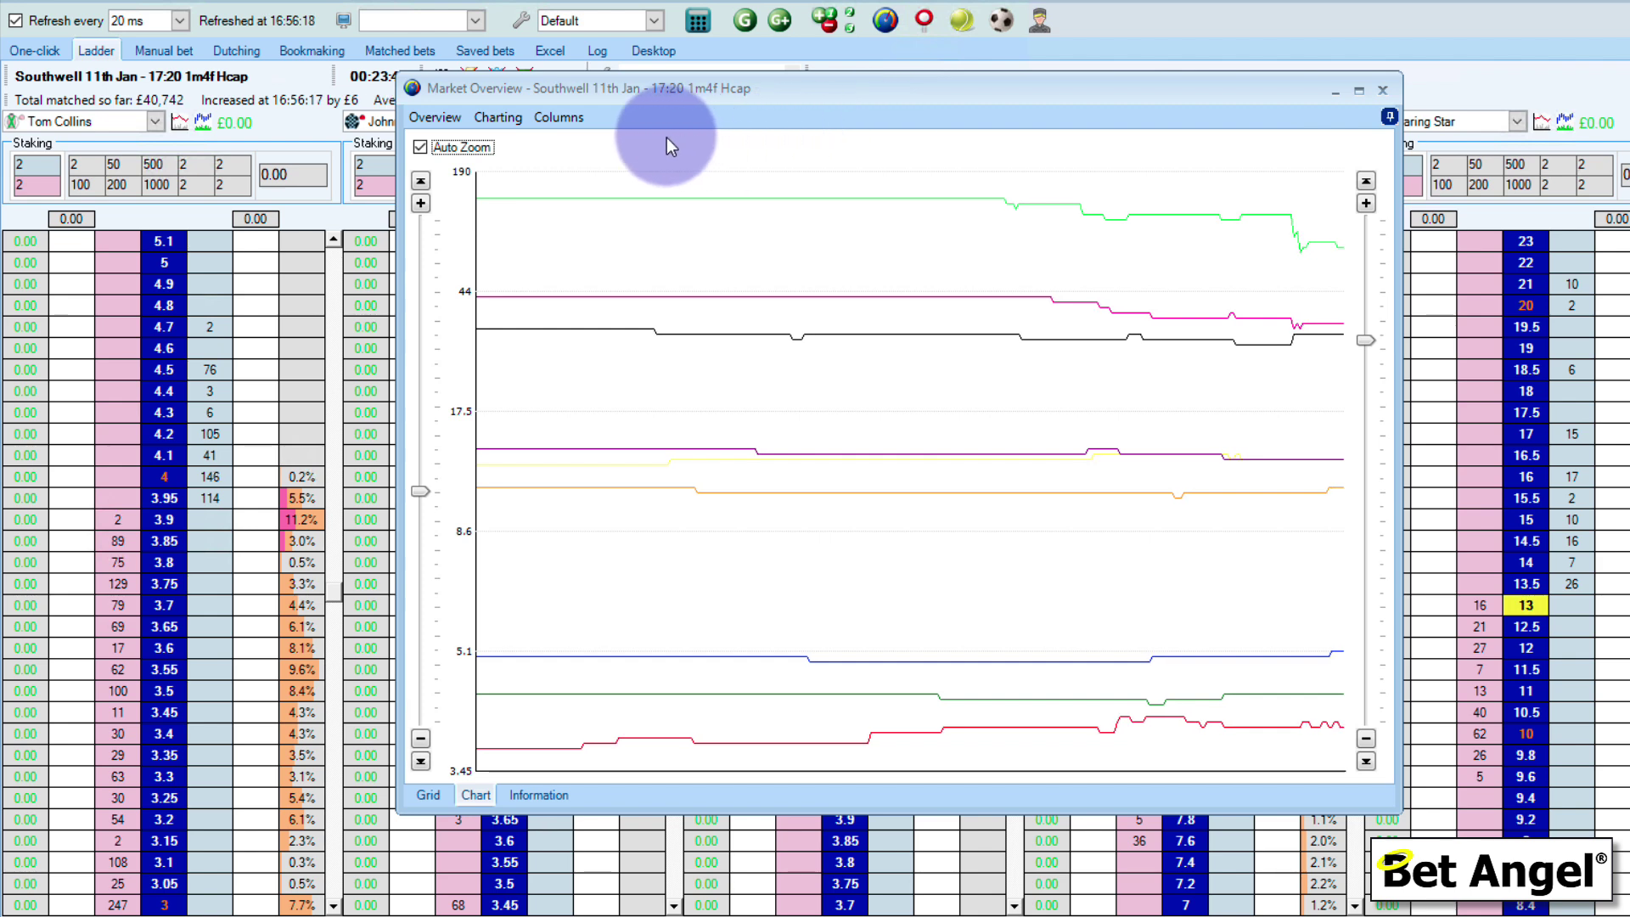
- Bring up the Market Sync choices from the Overview options
click(436, 120)
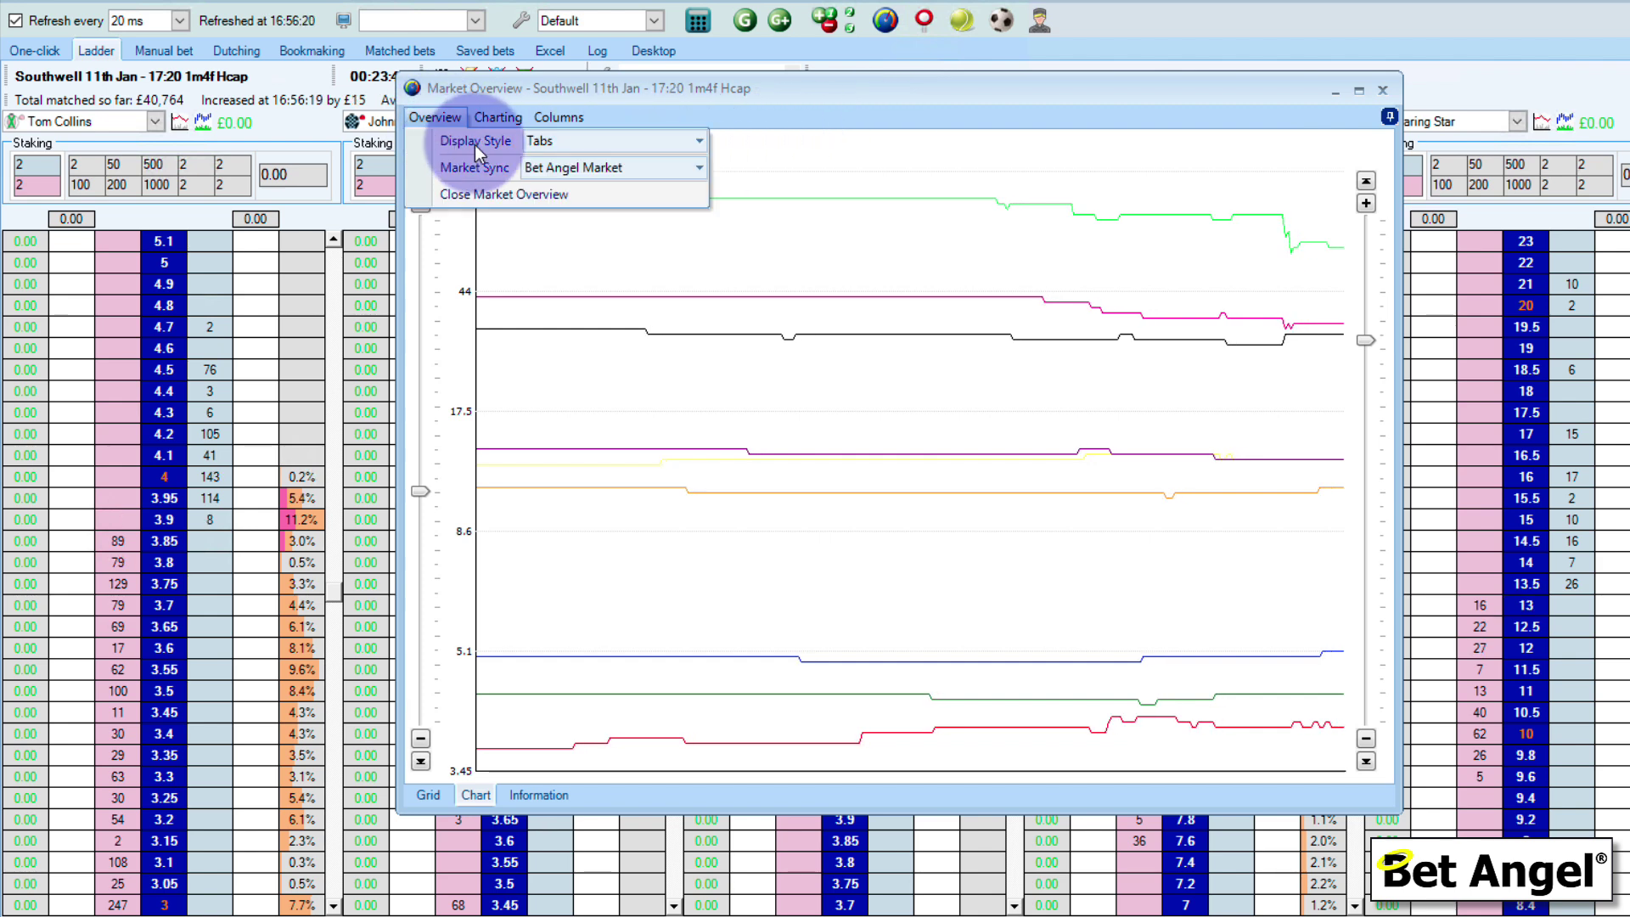
click(700, 168)
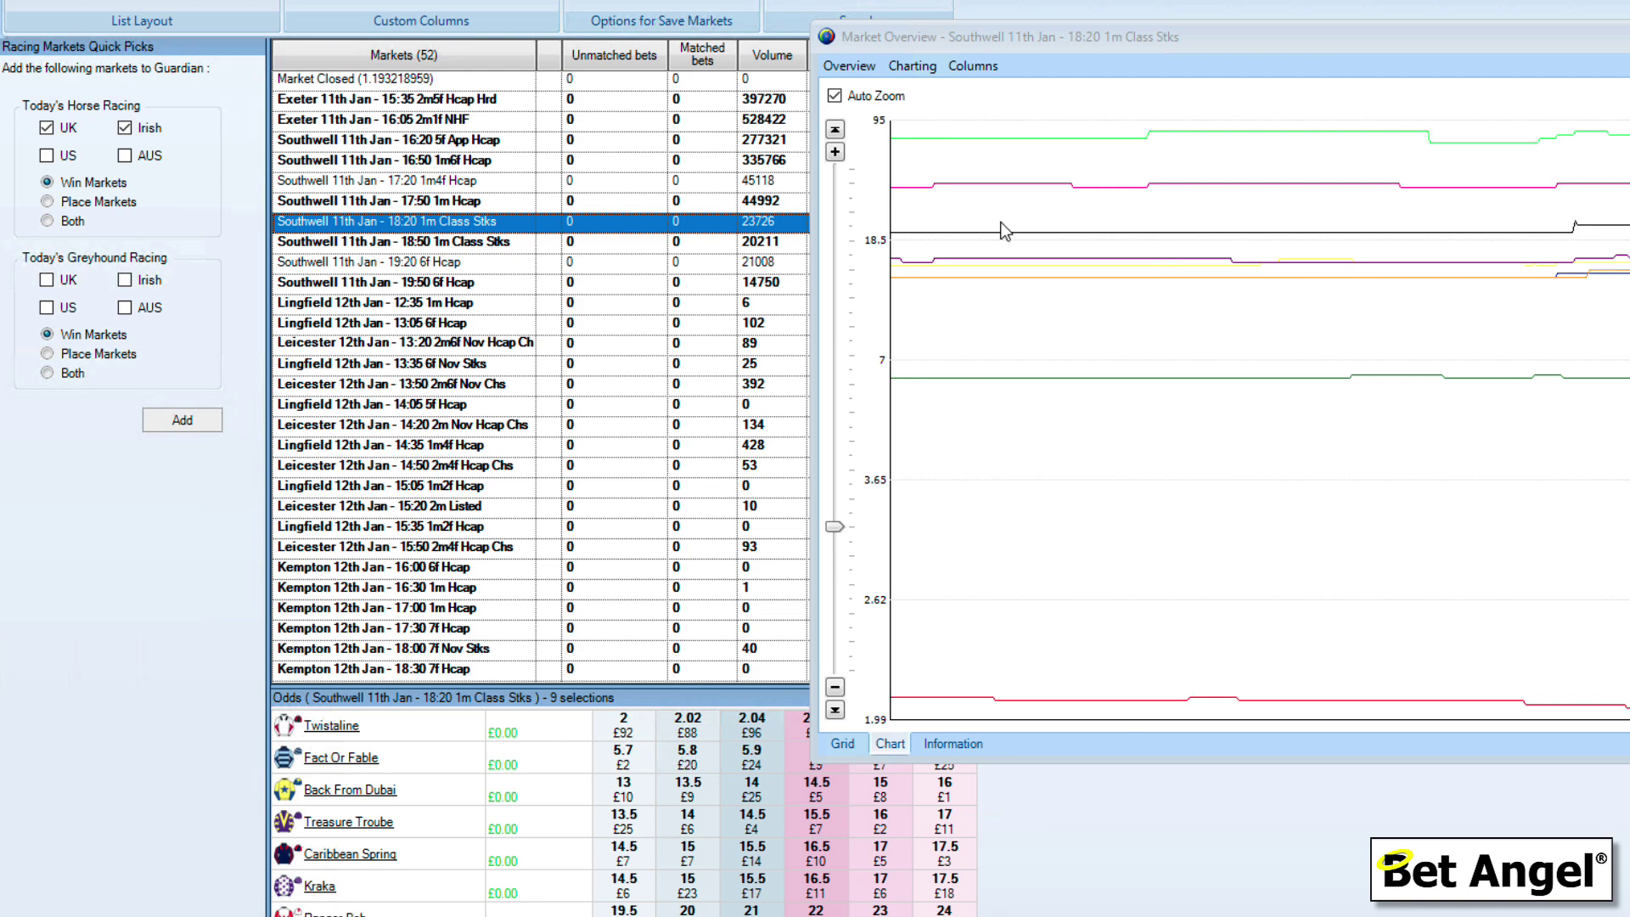
- Set Market Sync so the overview follows the market selected in Guardian
click(849, 66)
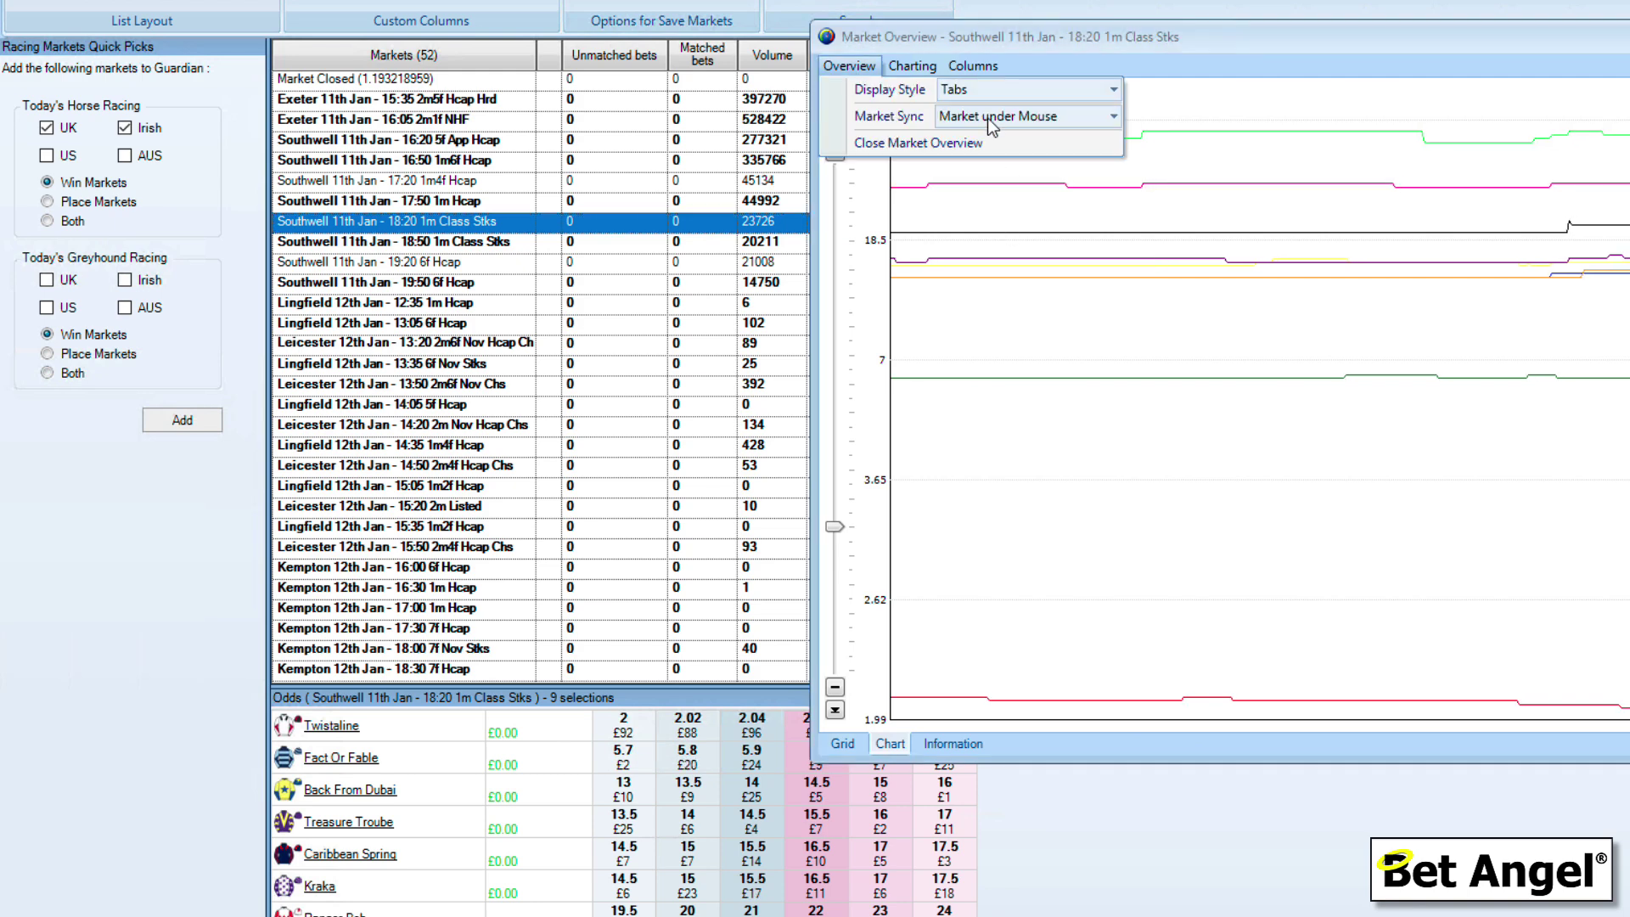
click(1063, 117)
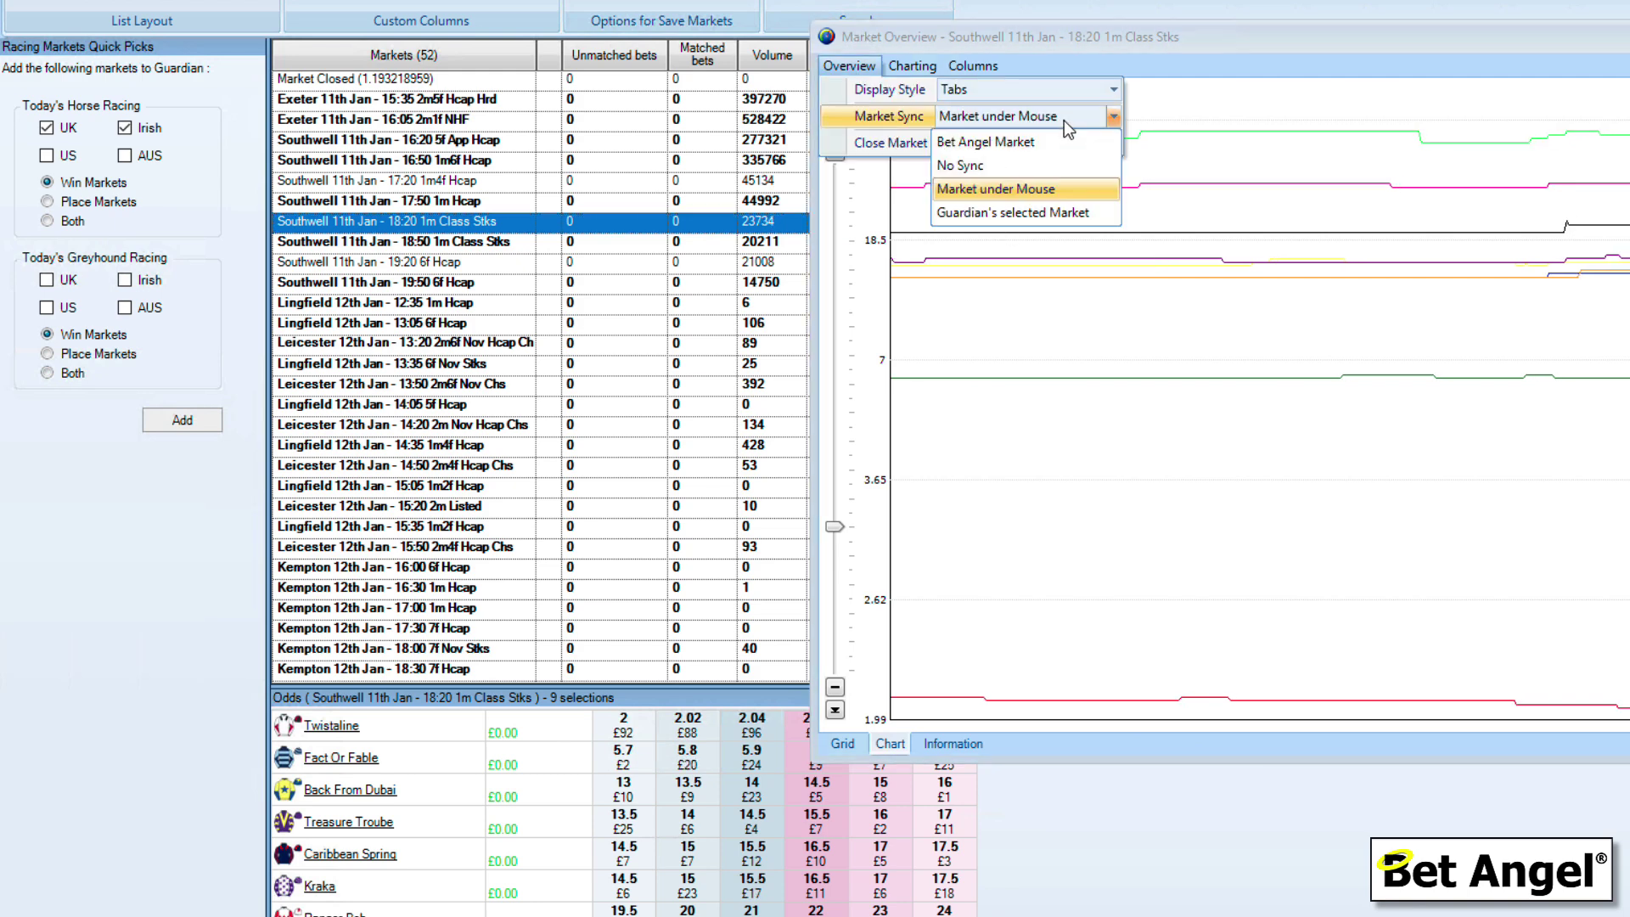
click(1015, 213)
- Step through Southwell, Lingfield and Leicester markets in Guardian, ending on Southwell 17:20
click(442, 246)
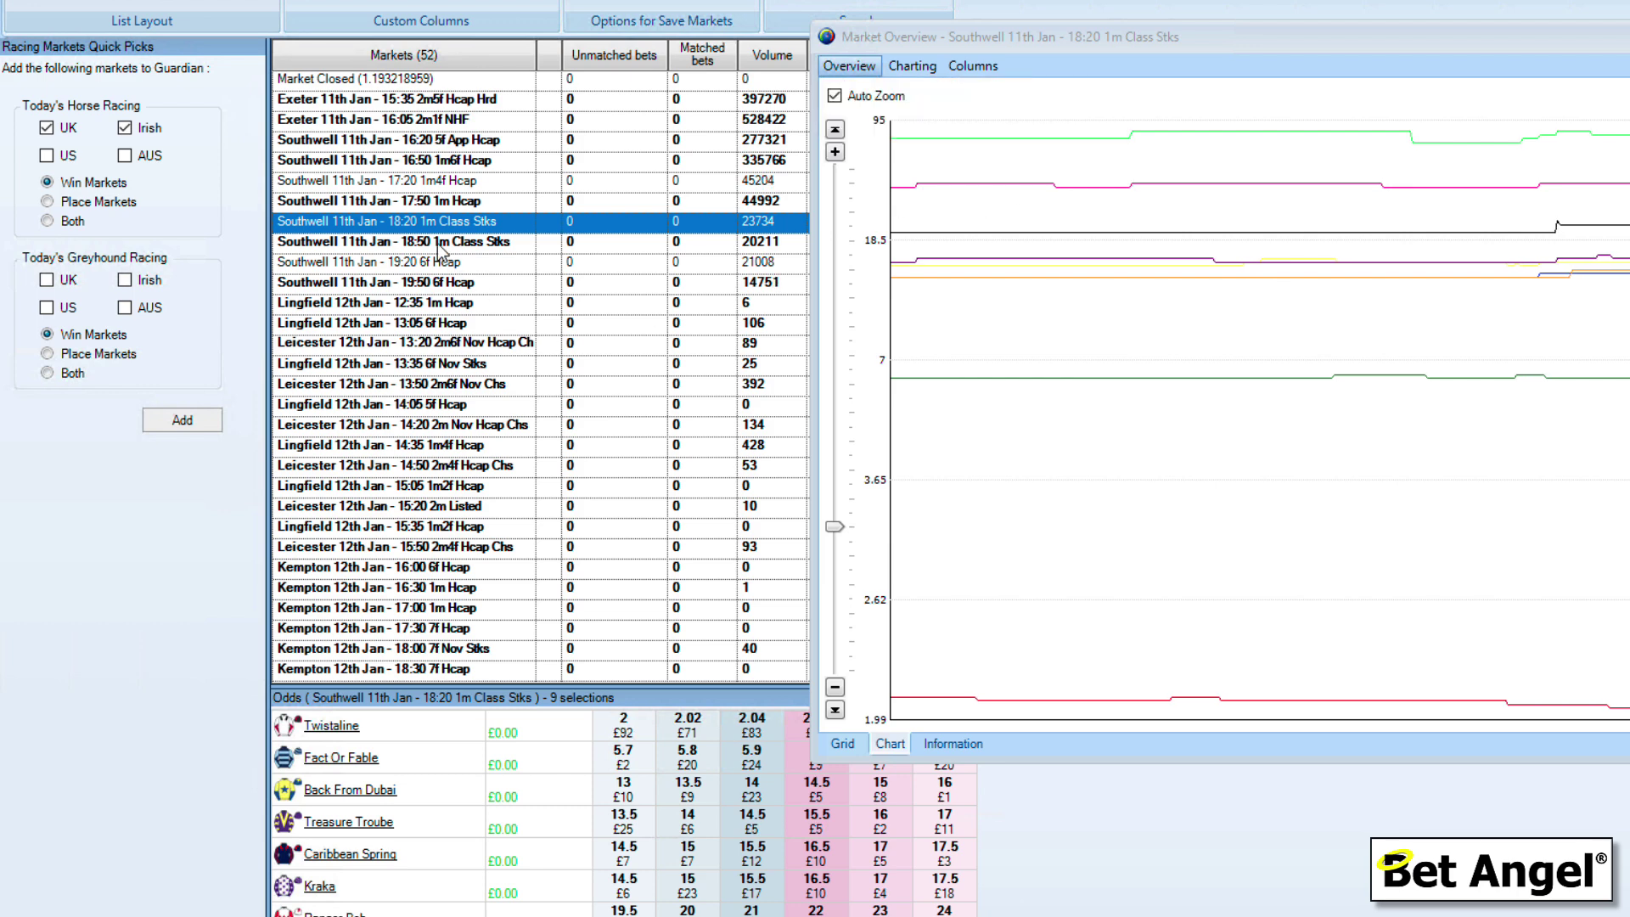
click(426, 265)
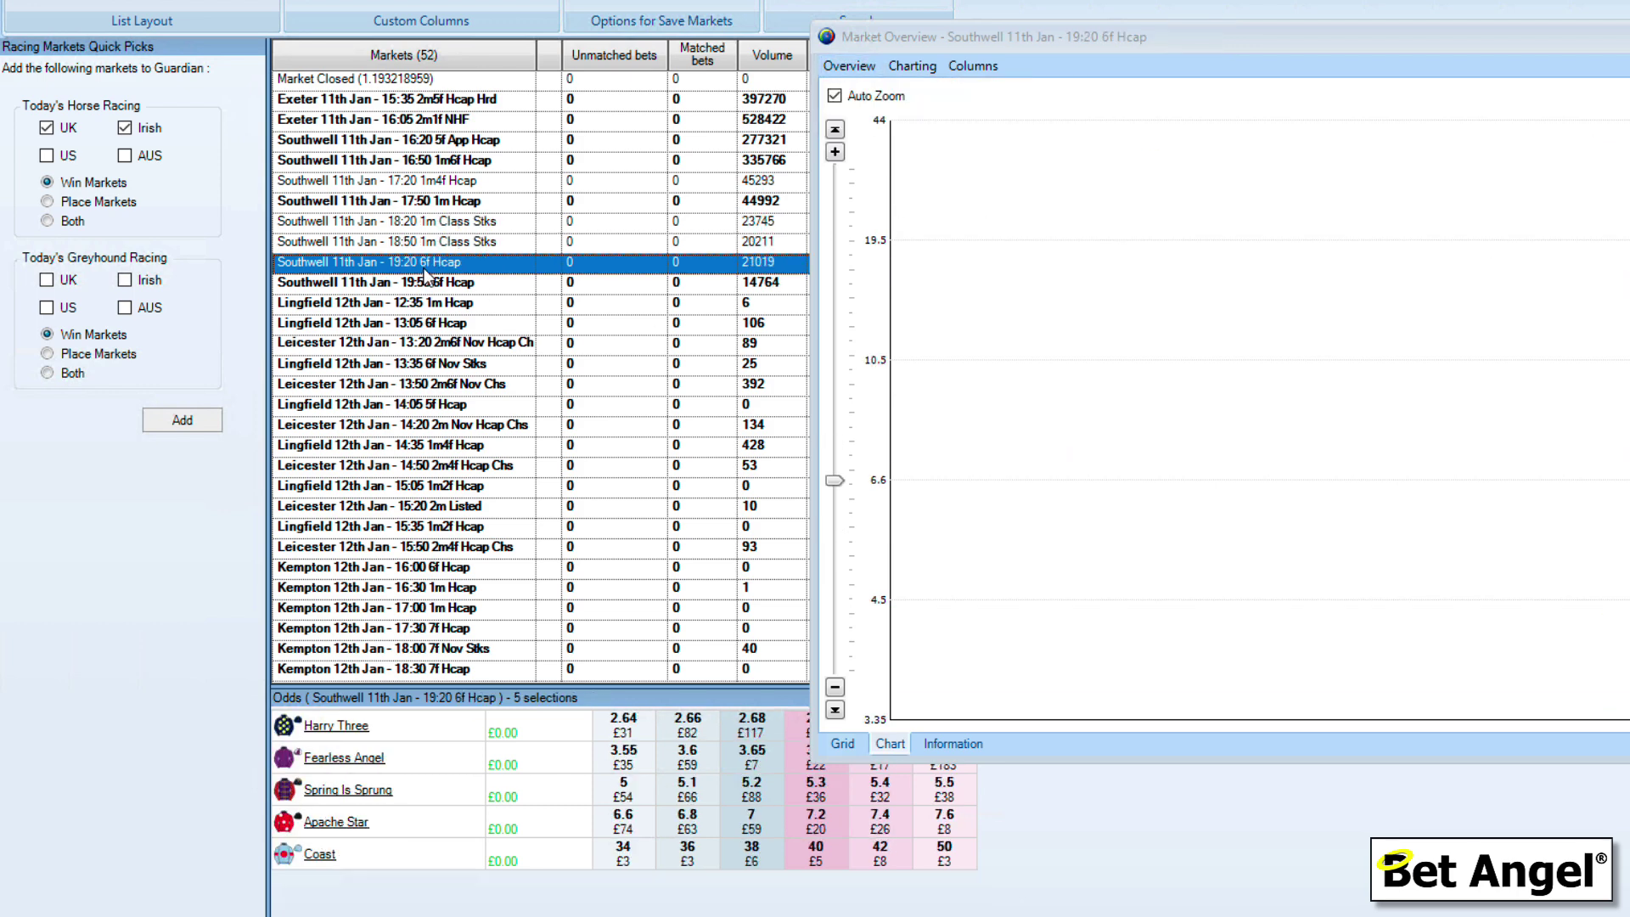
click(417, 286)
click(416, 306)
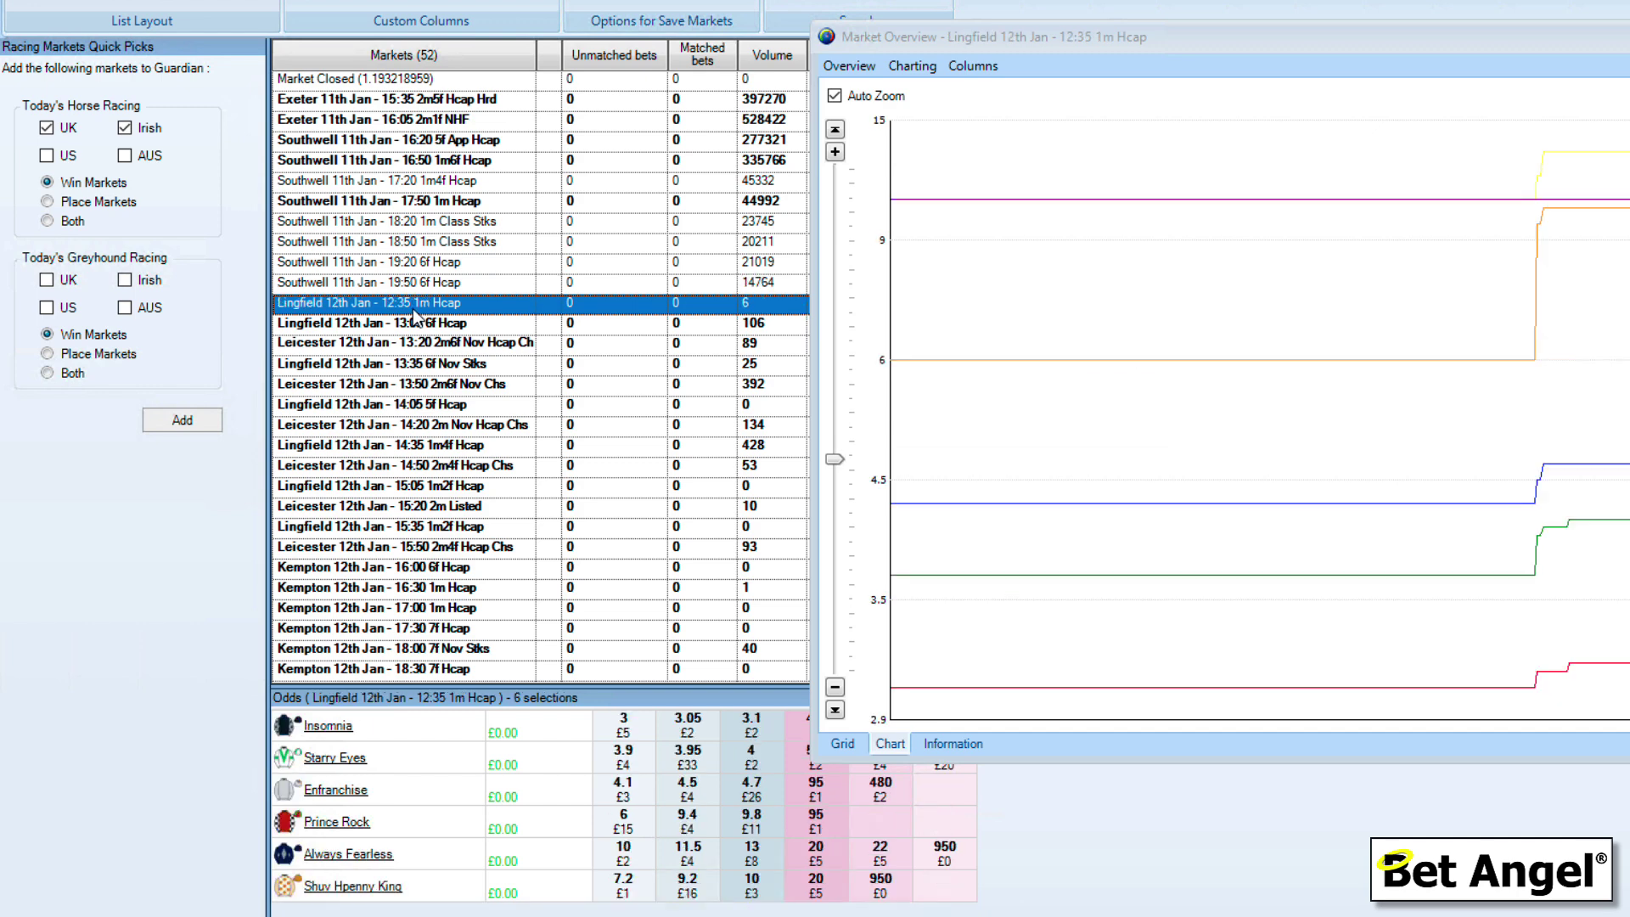
click(410, 346)
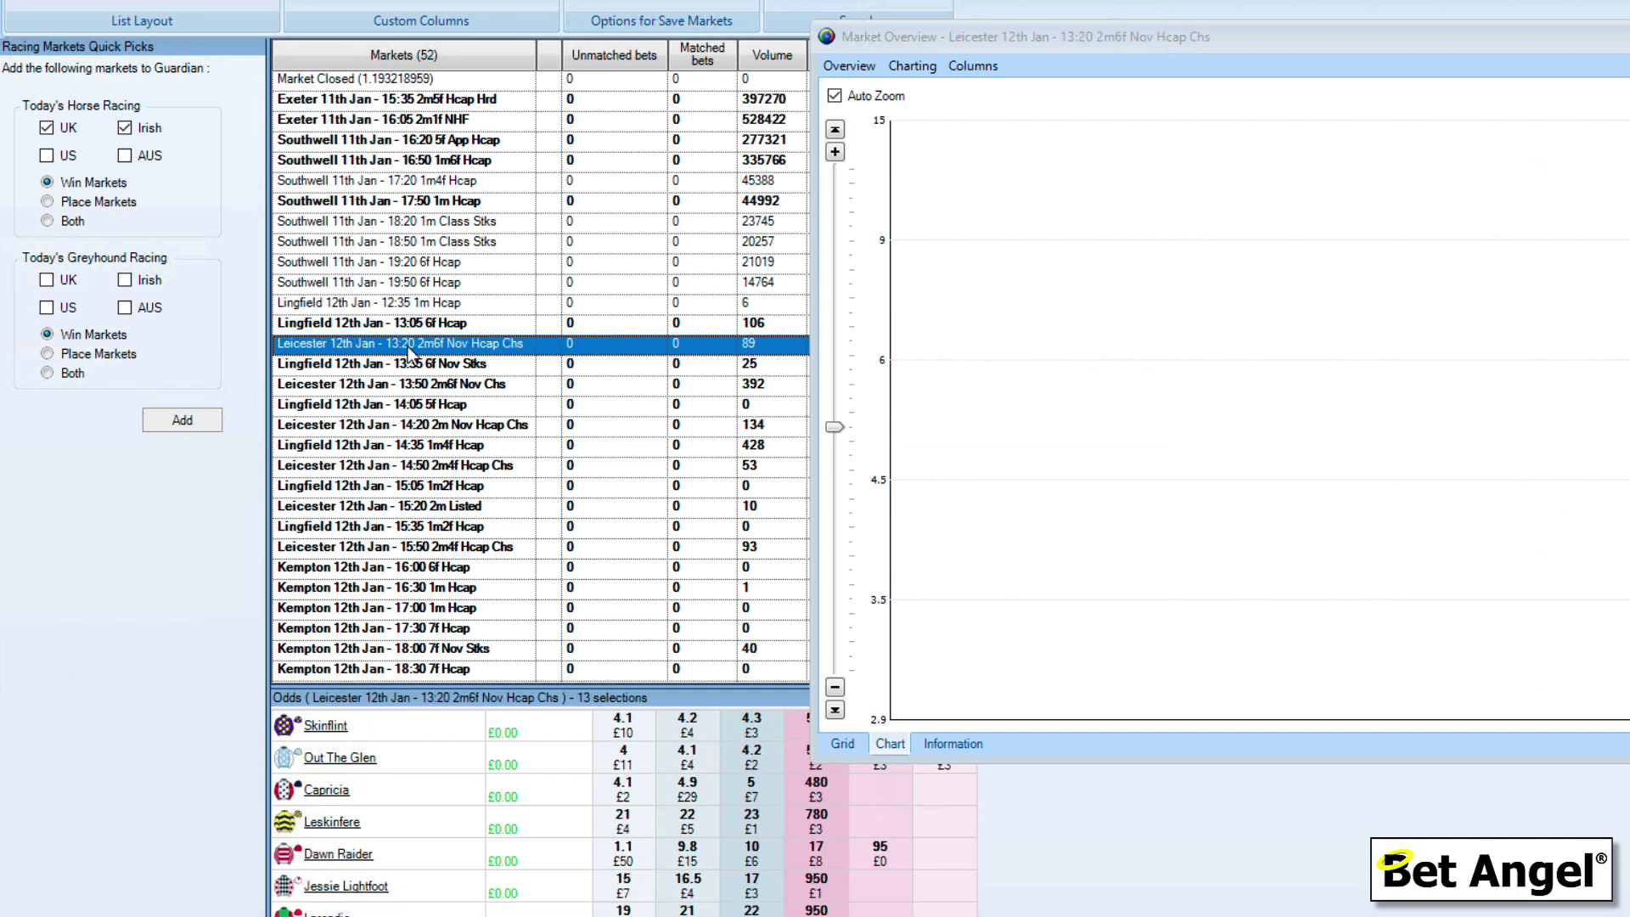
click(405, 411)
click(473, 209)
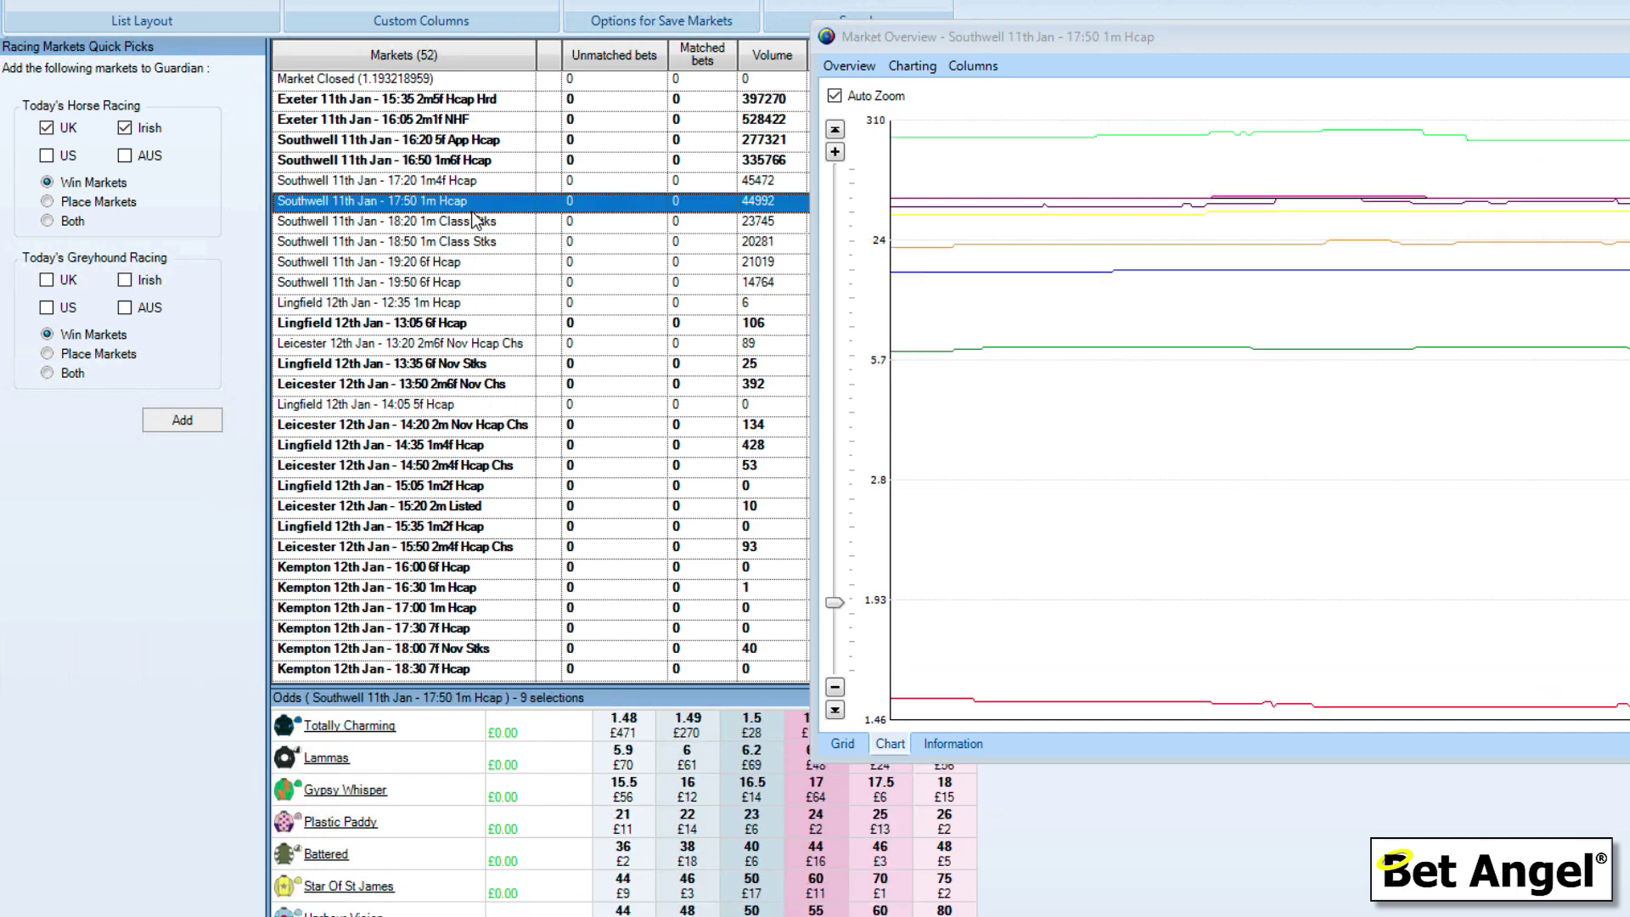
click(458, 224)
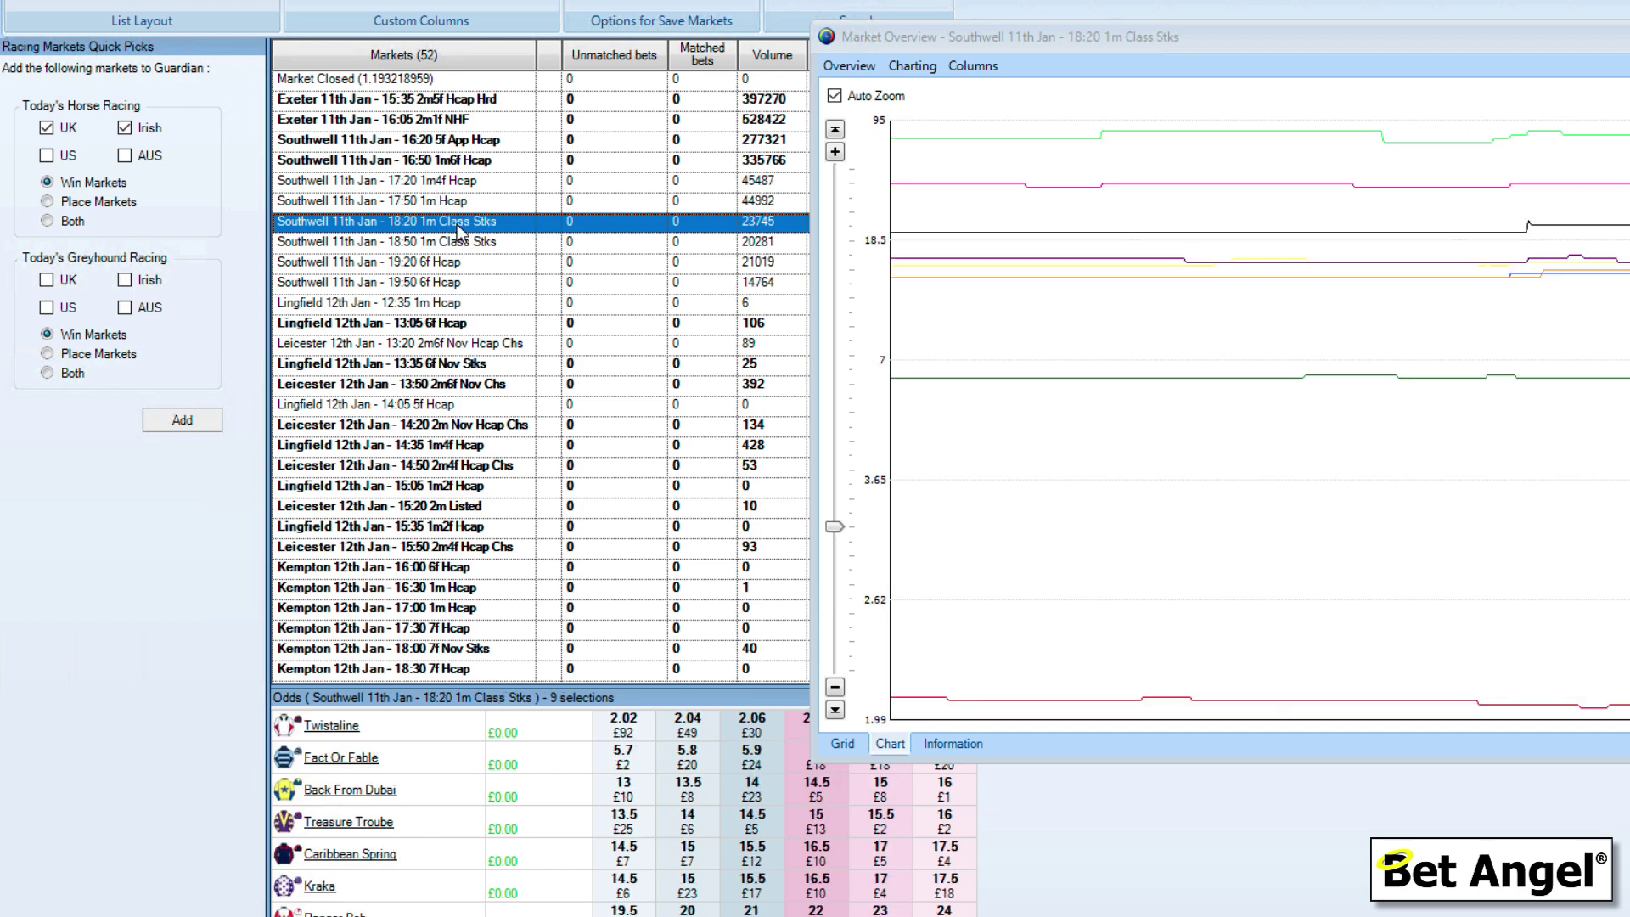
click(441, 184)
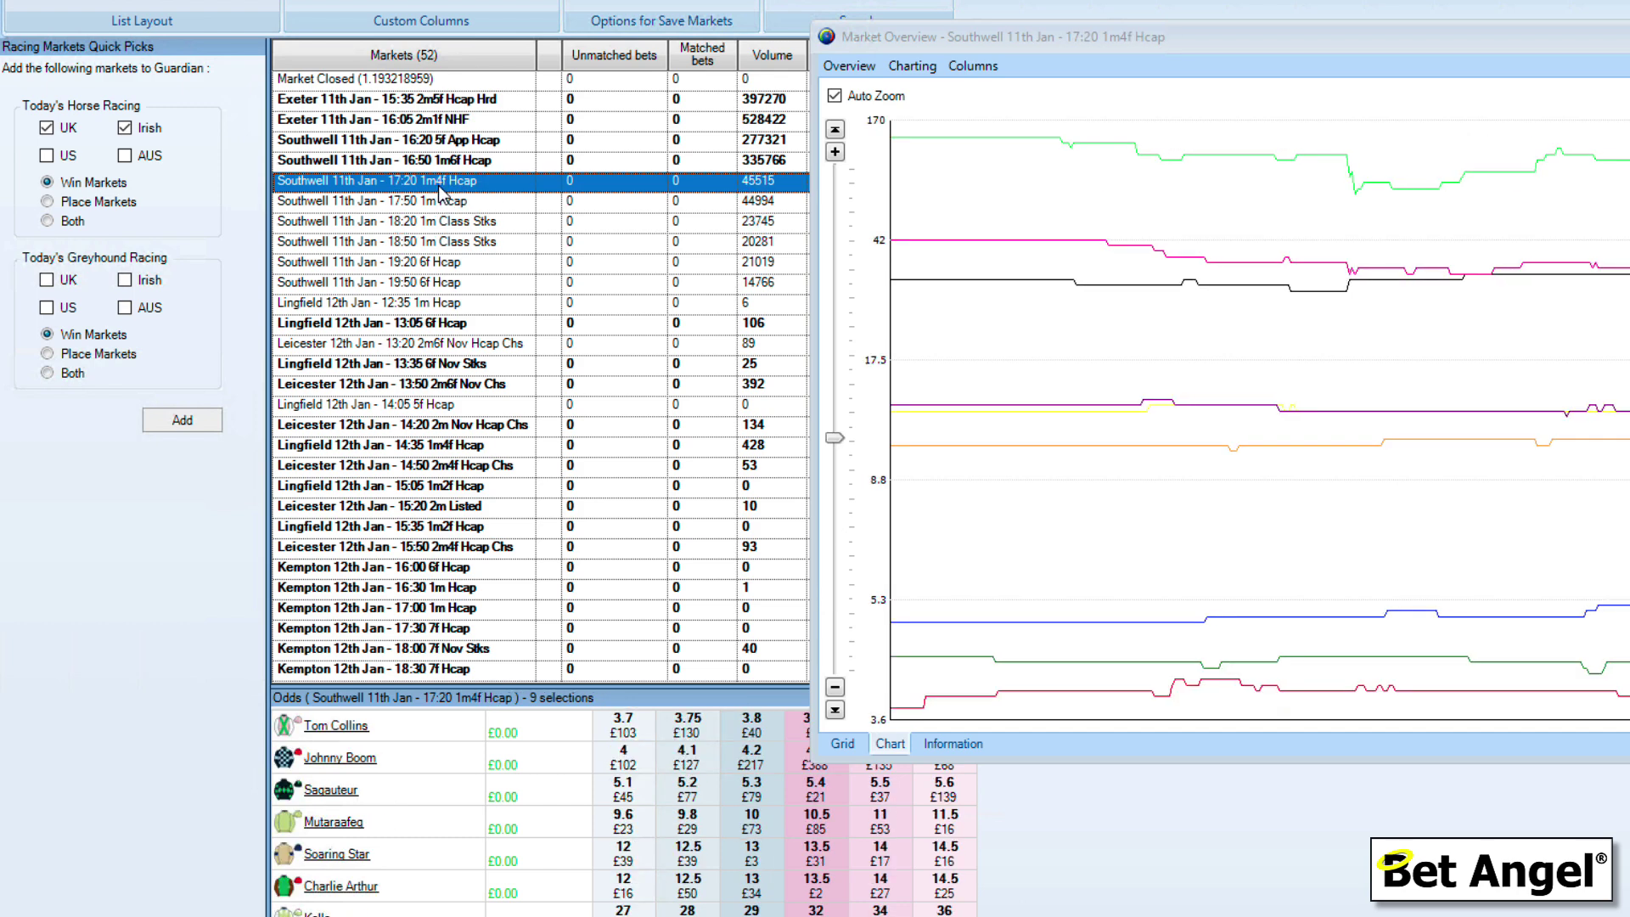
- Select six Southwell markets and set Market Sync to Market under Mouse
key(shift+Down)
key(shift+Down)
key(shift+Down)
key(shift+Down)
key(shift+Down)
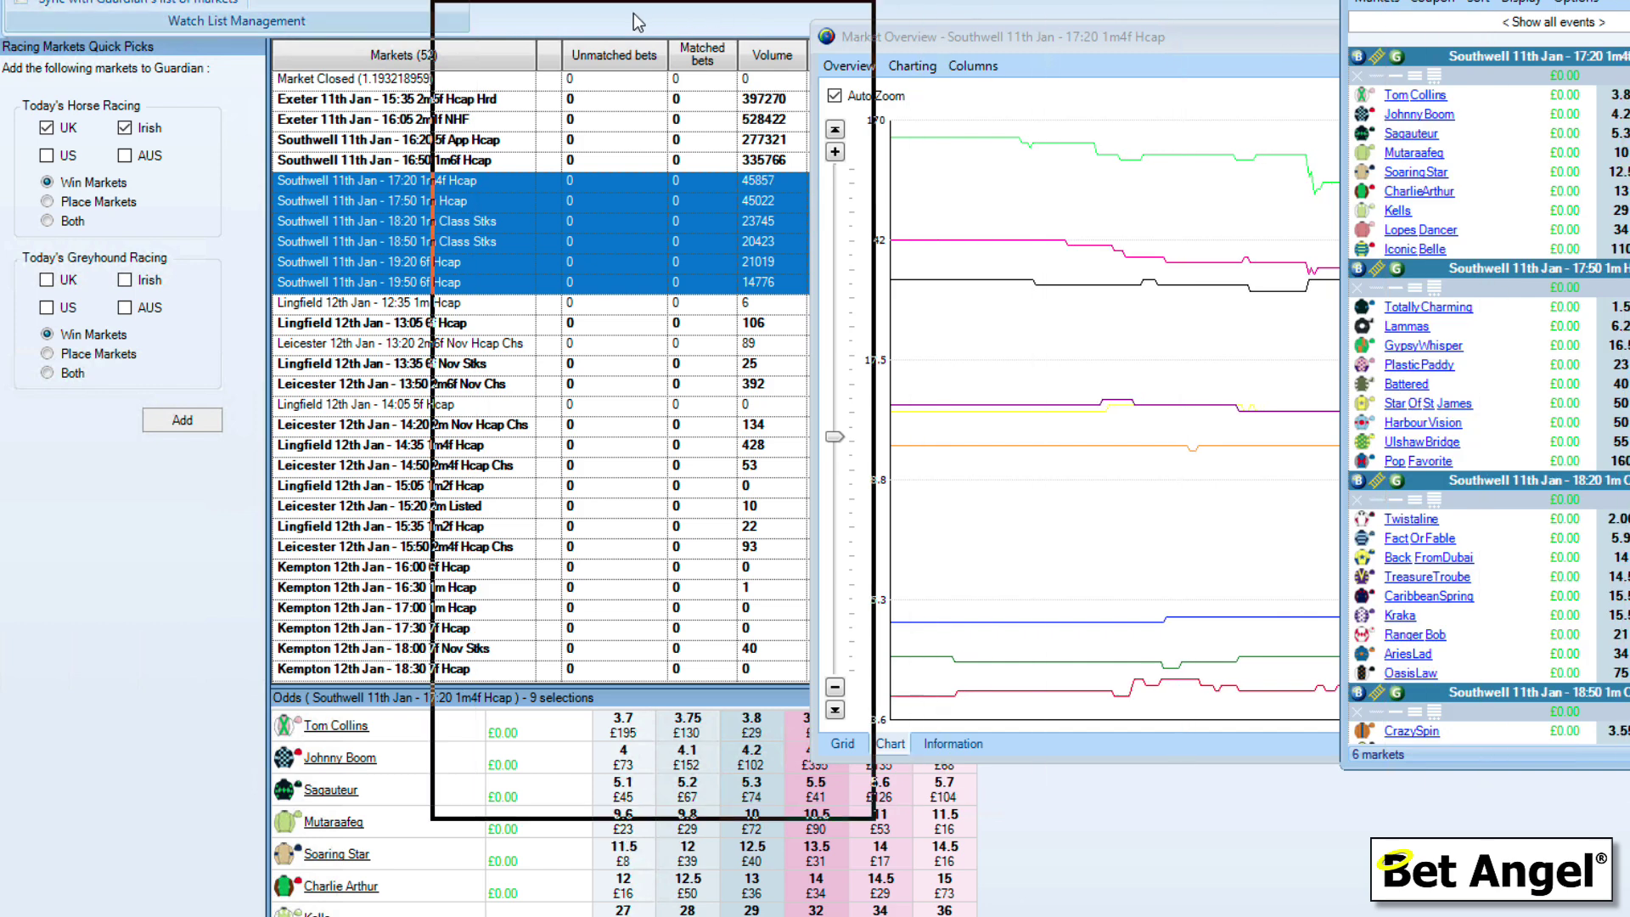
click(862, 67)
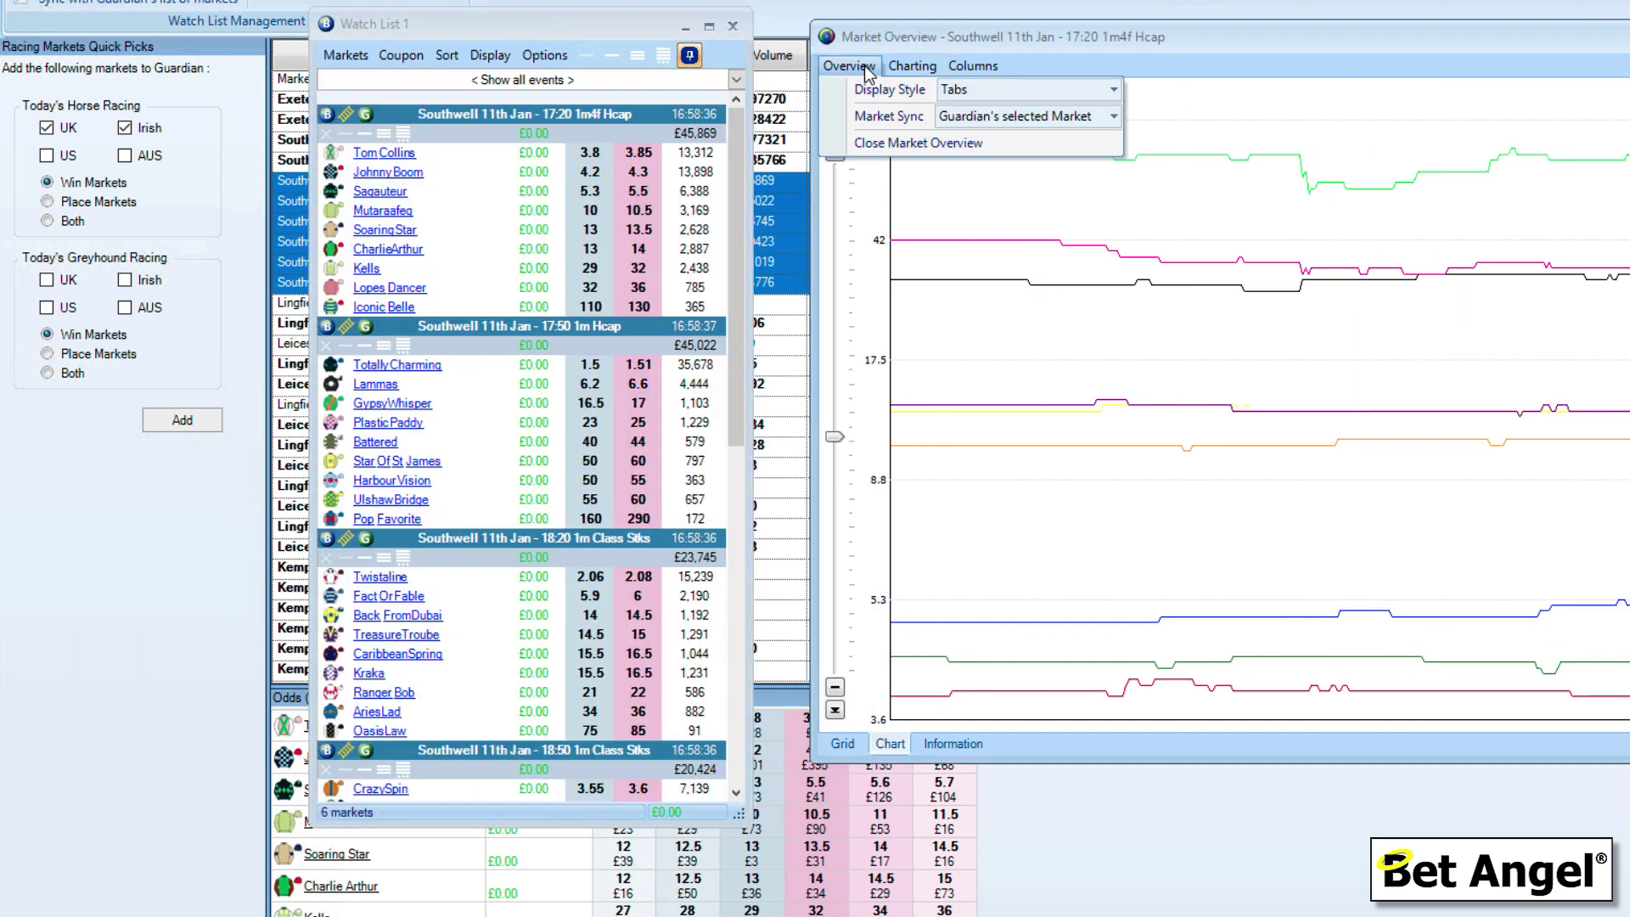
click(1061, 119)
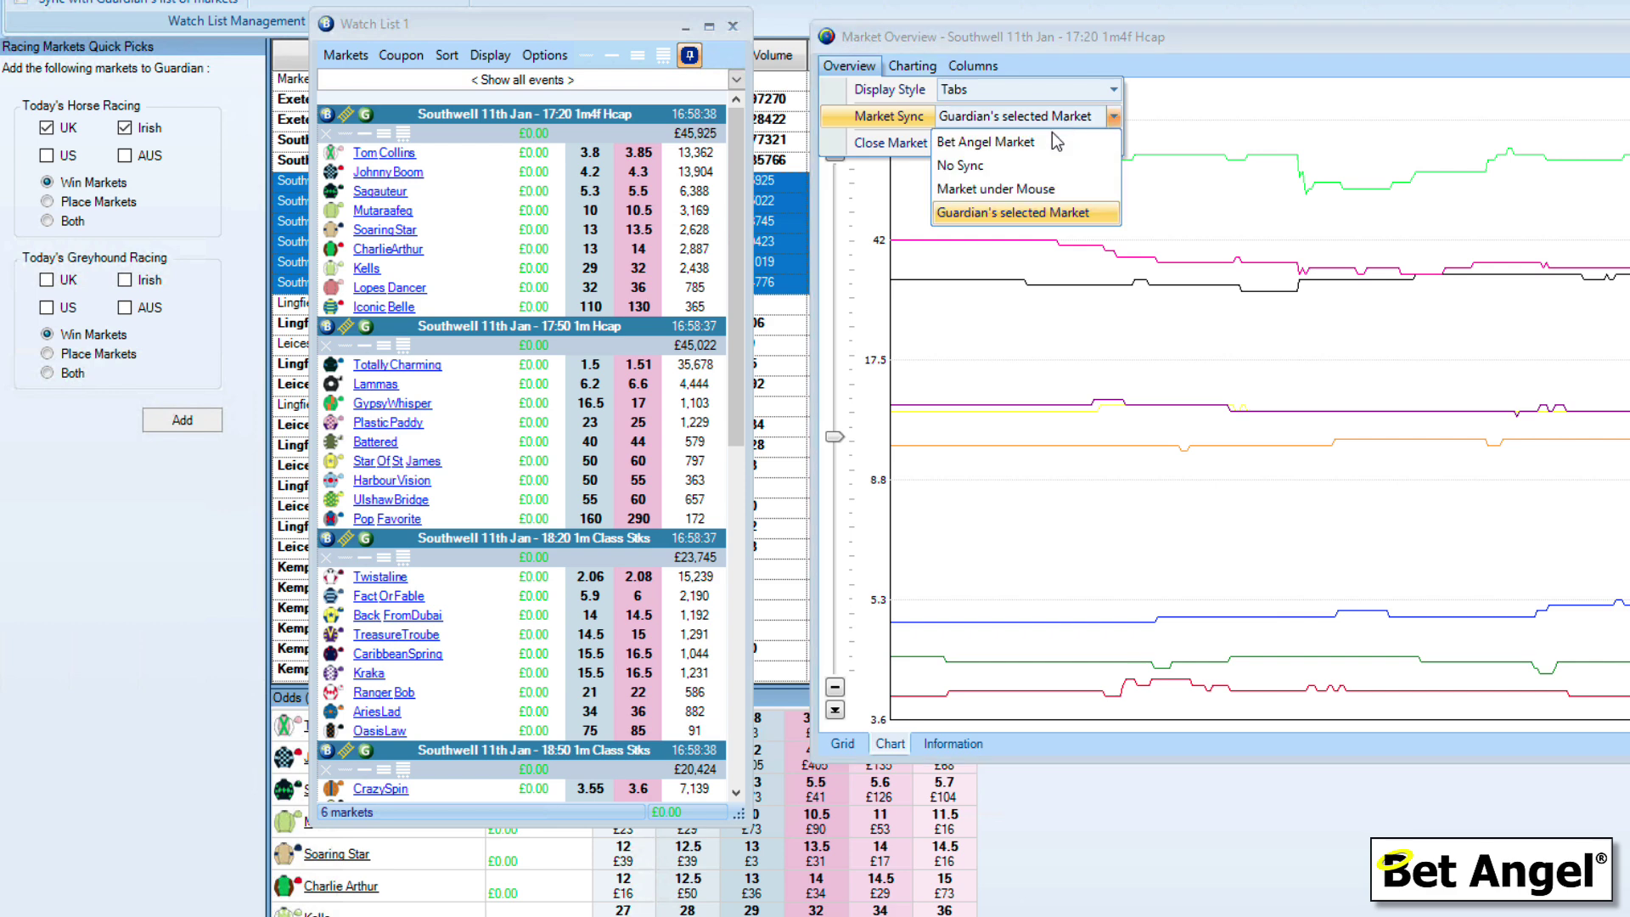
click(1053, 188)
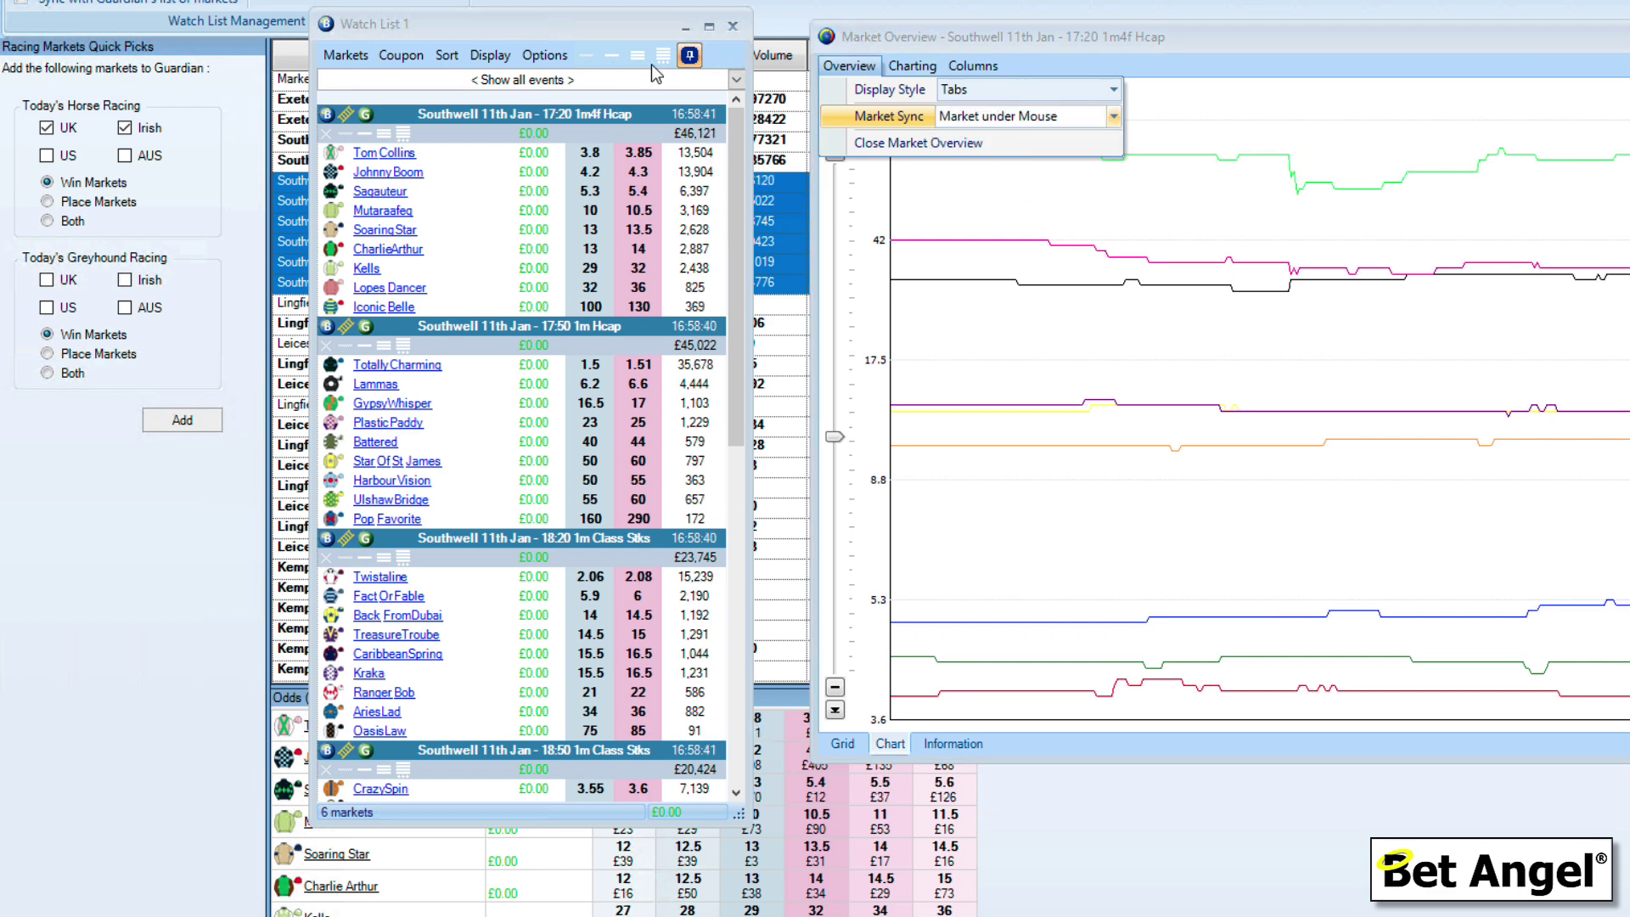
- Show only the first selection in each market of the watch list
click(611, 56)
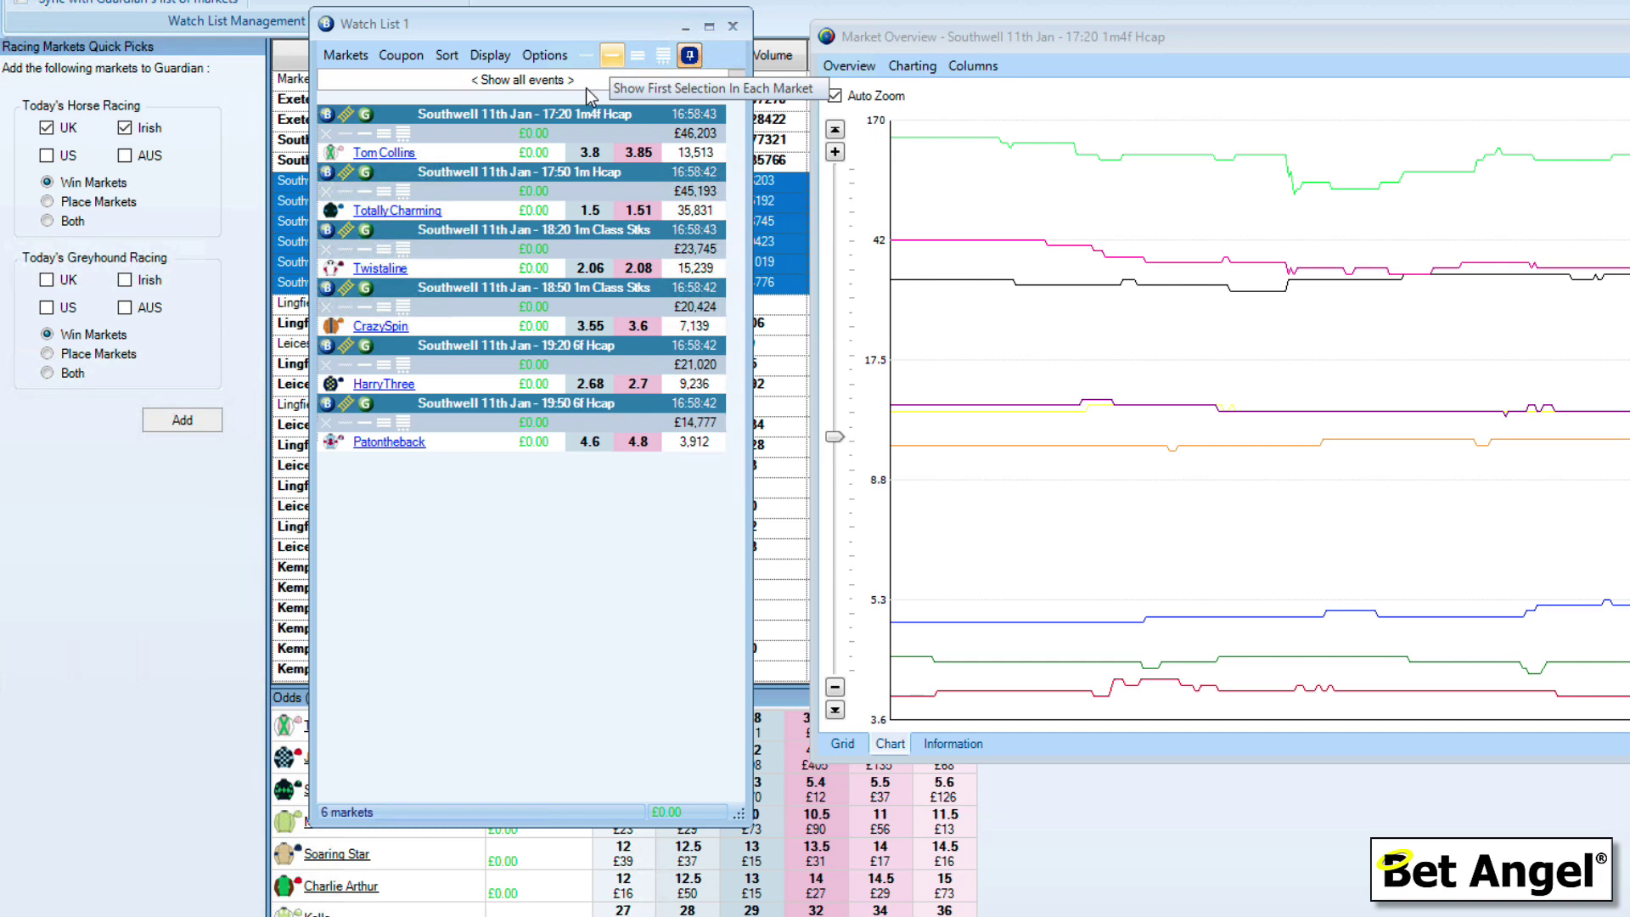
mouse_move(476, 209)
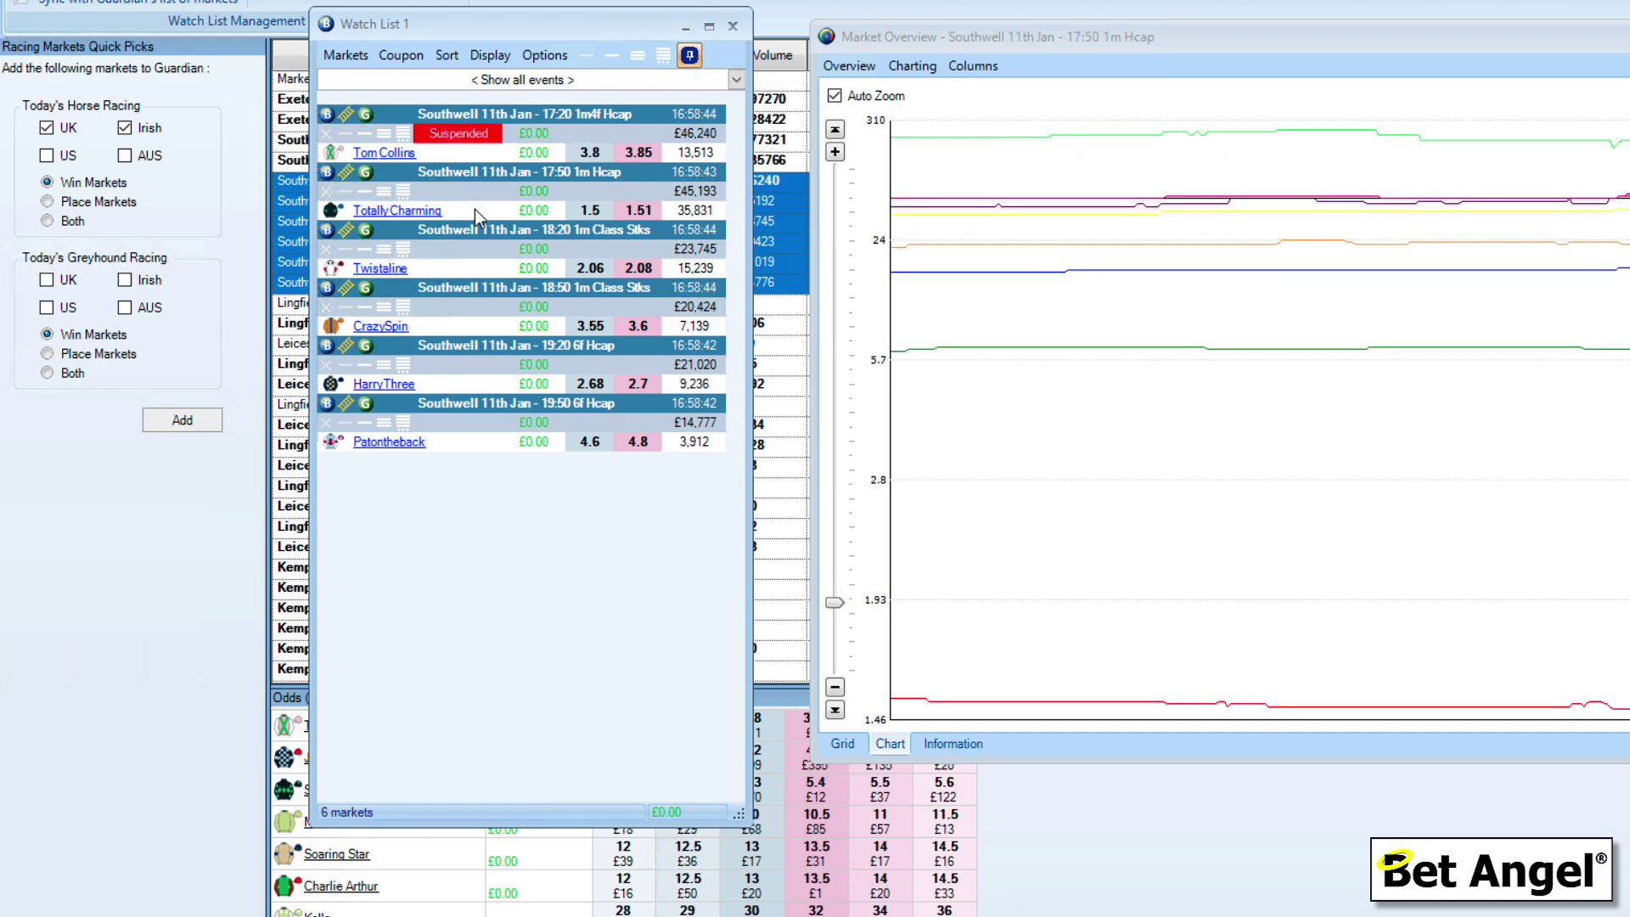
mouse_move(459, 323)
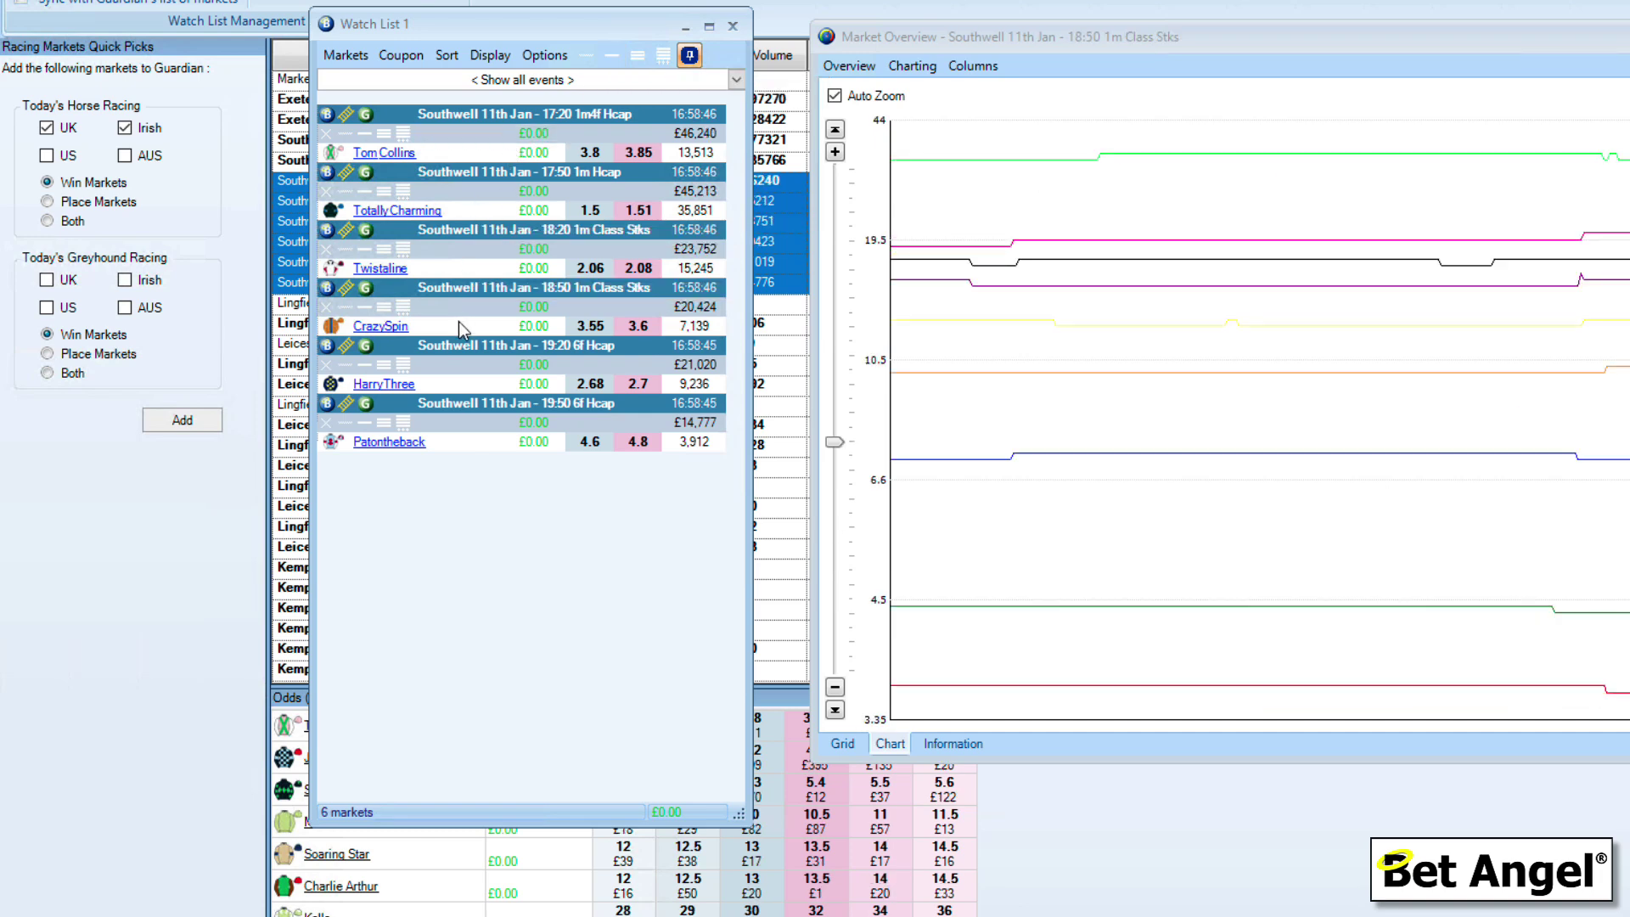
mouse_move(438, 389)
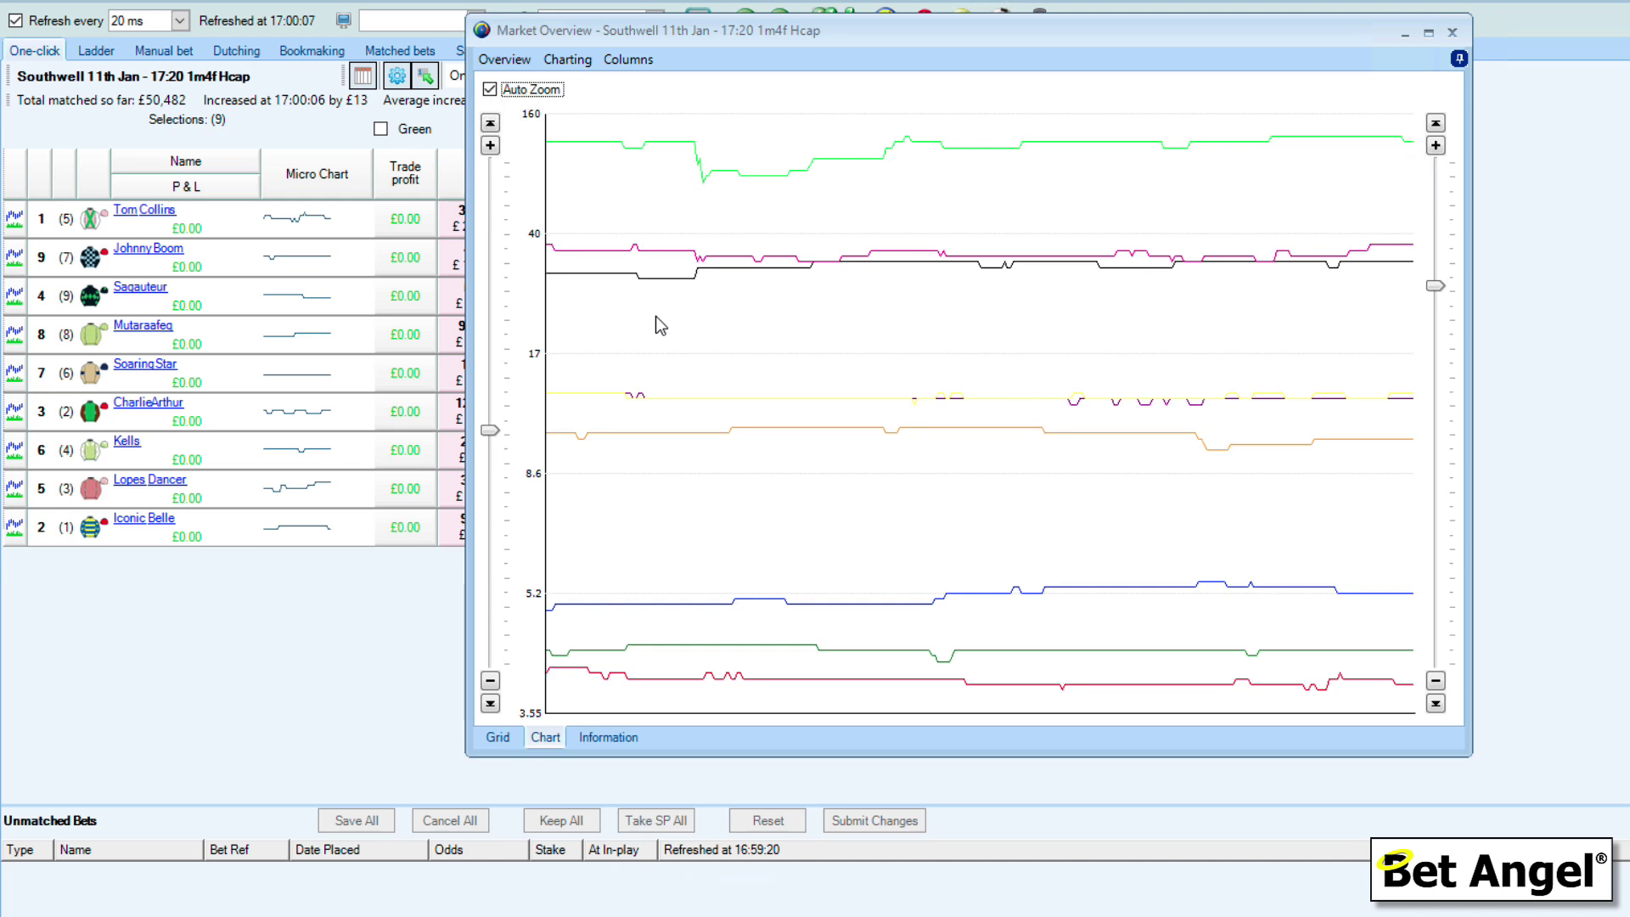
- Show the Information tab with the race countdown and the risk gauge at 34
click(601, 741)
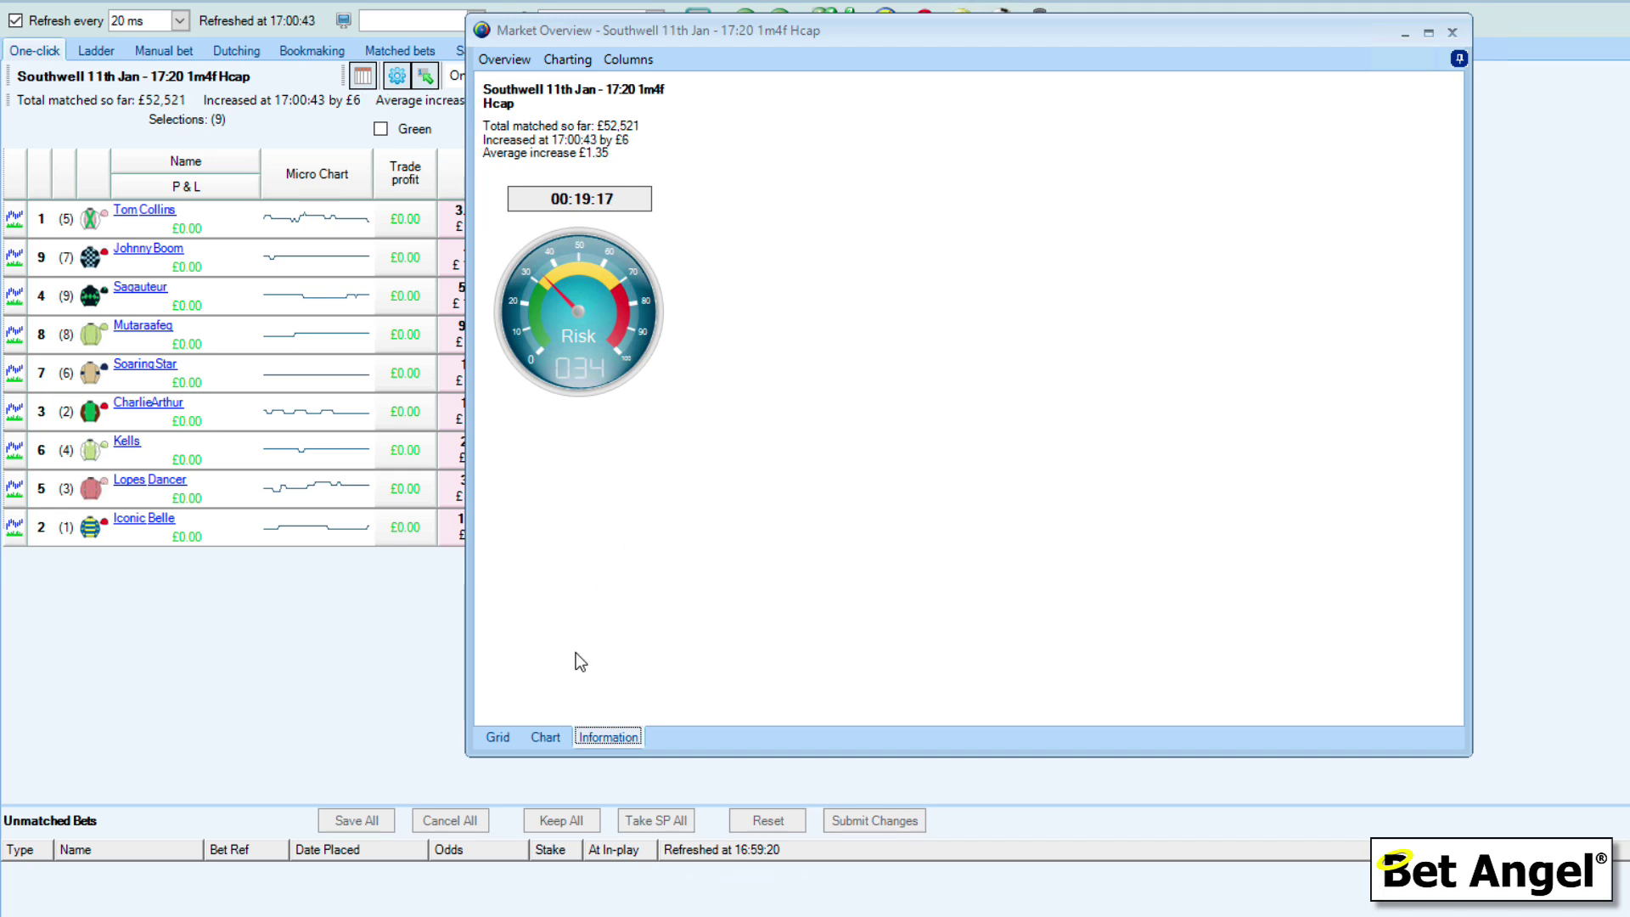
- Show the Grid tab, widen the window to reveal Proj. SP and Actual SP, and open the Columns Chooser
click(498, 736)
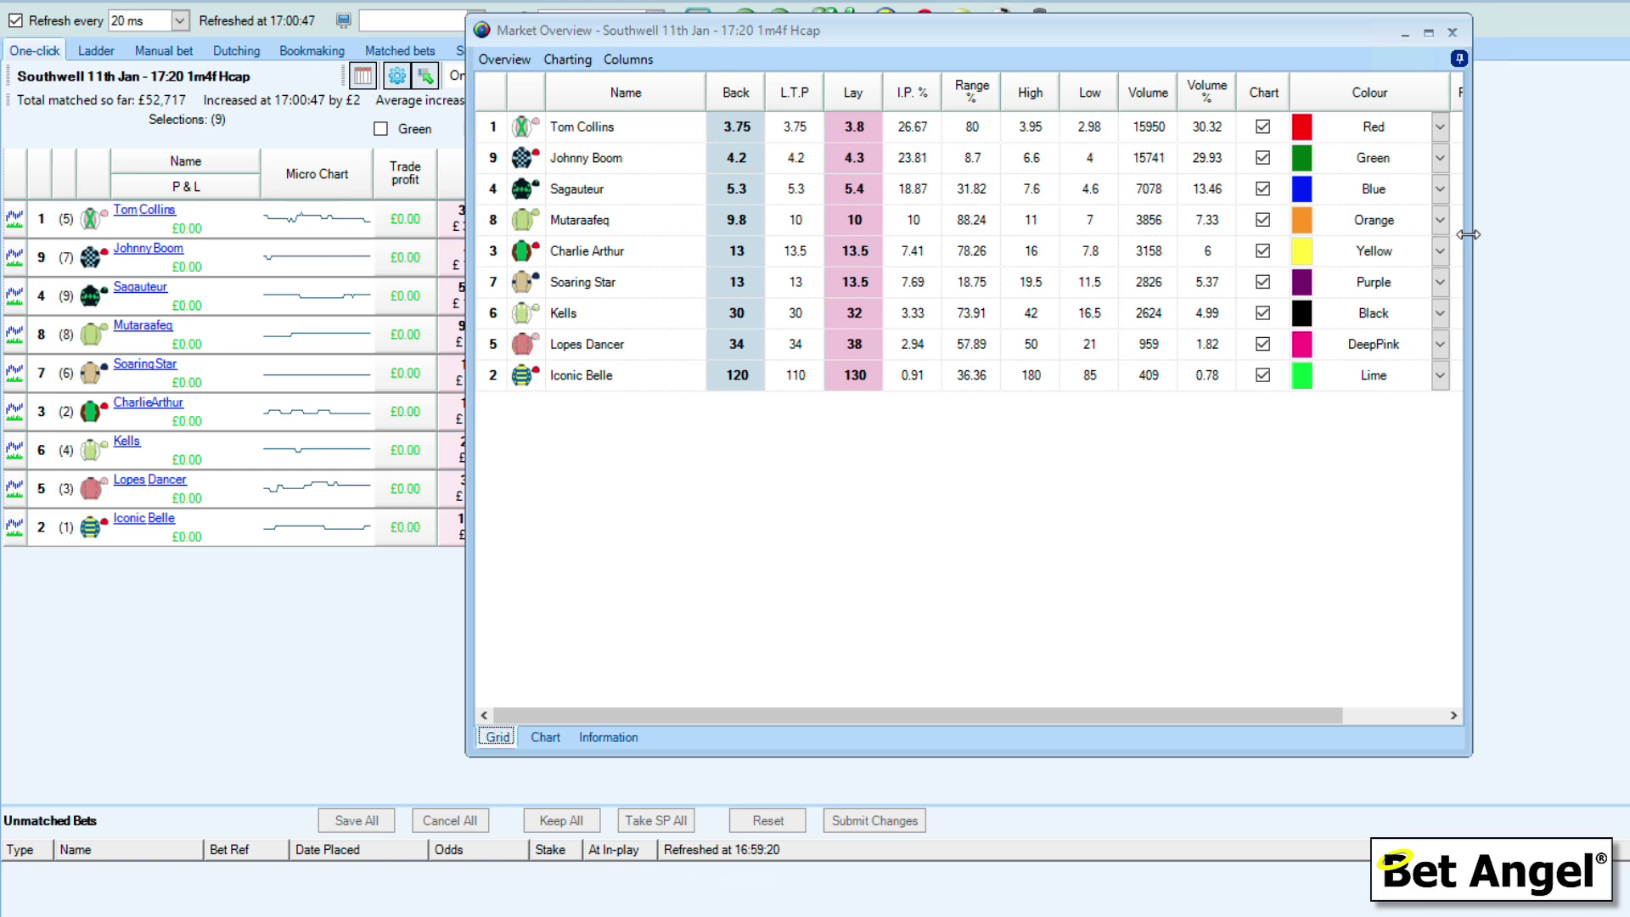
drag(1470, 236, 1584, 238)
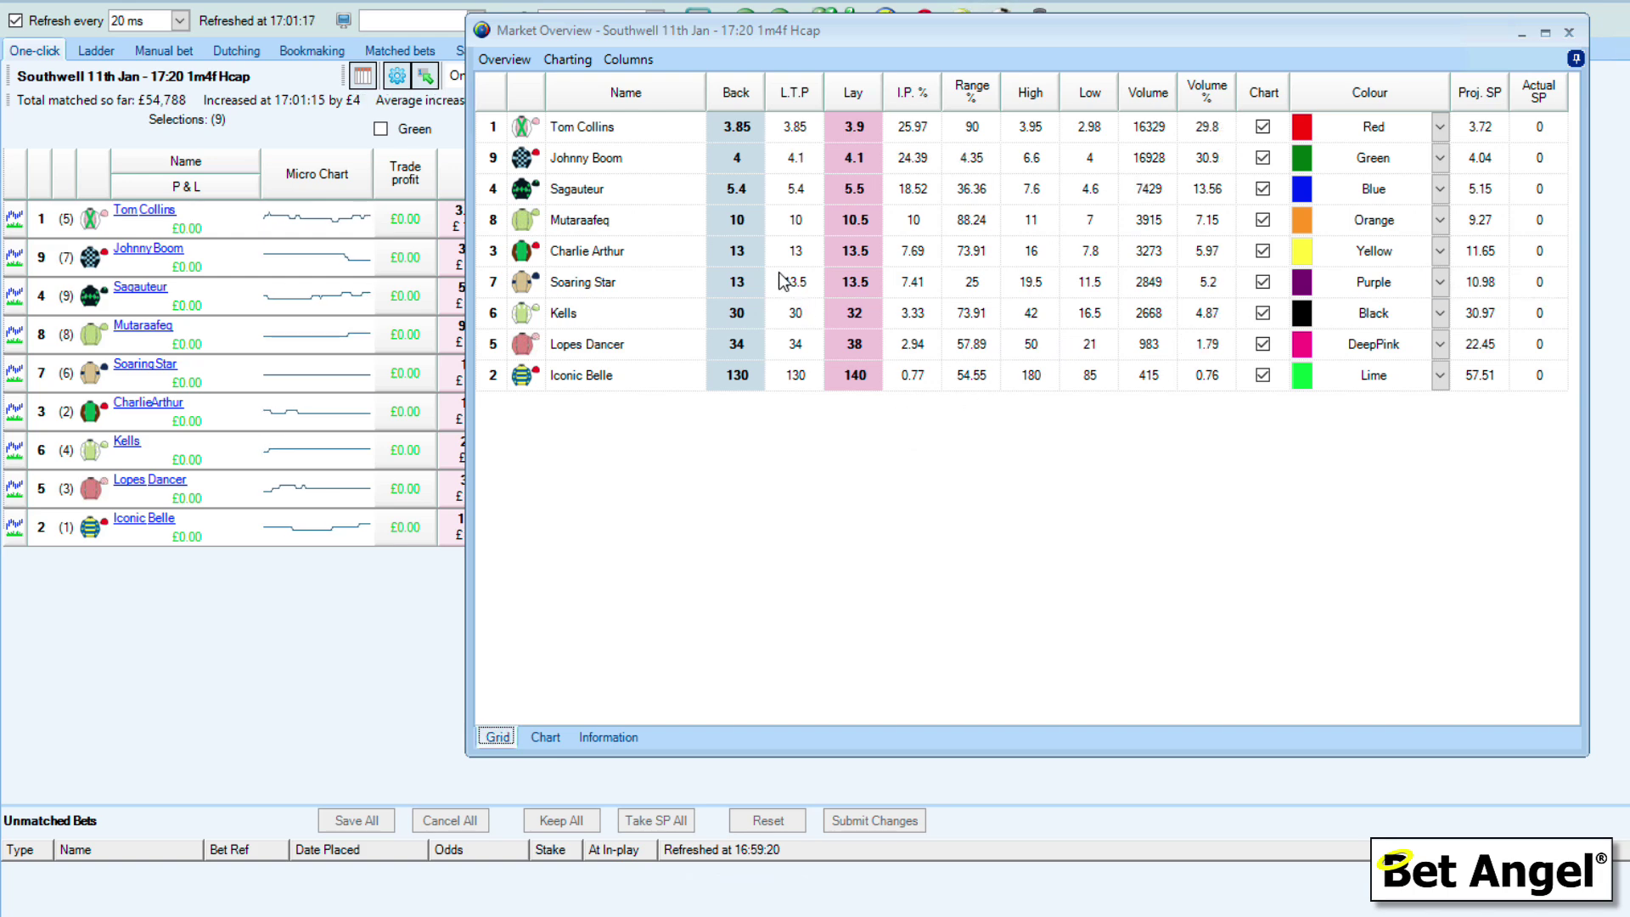
click(633, 65)
click(665, 78)
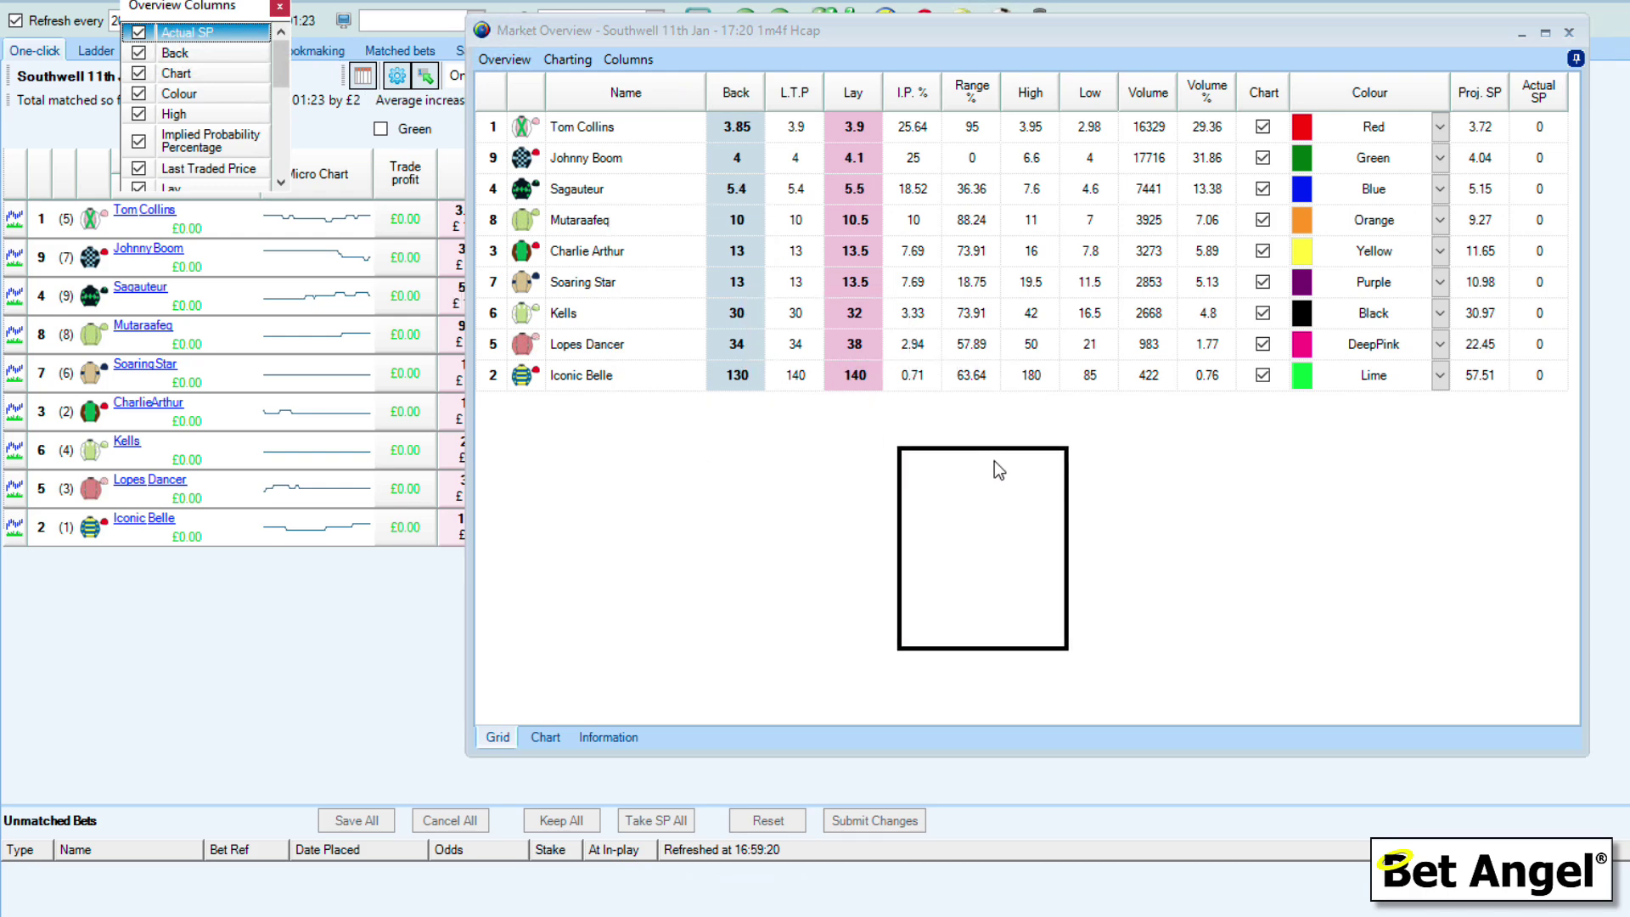
click(999, 470)
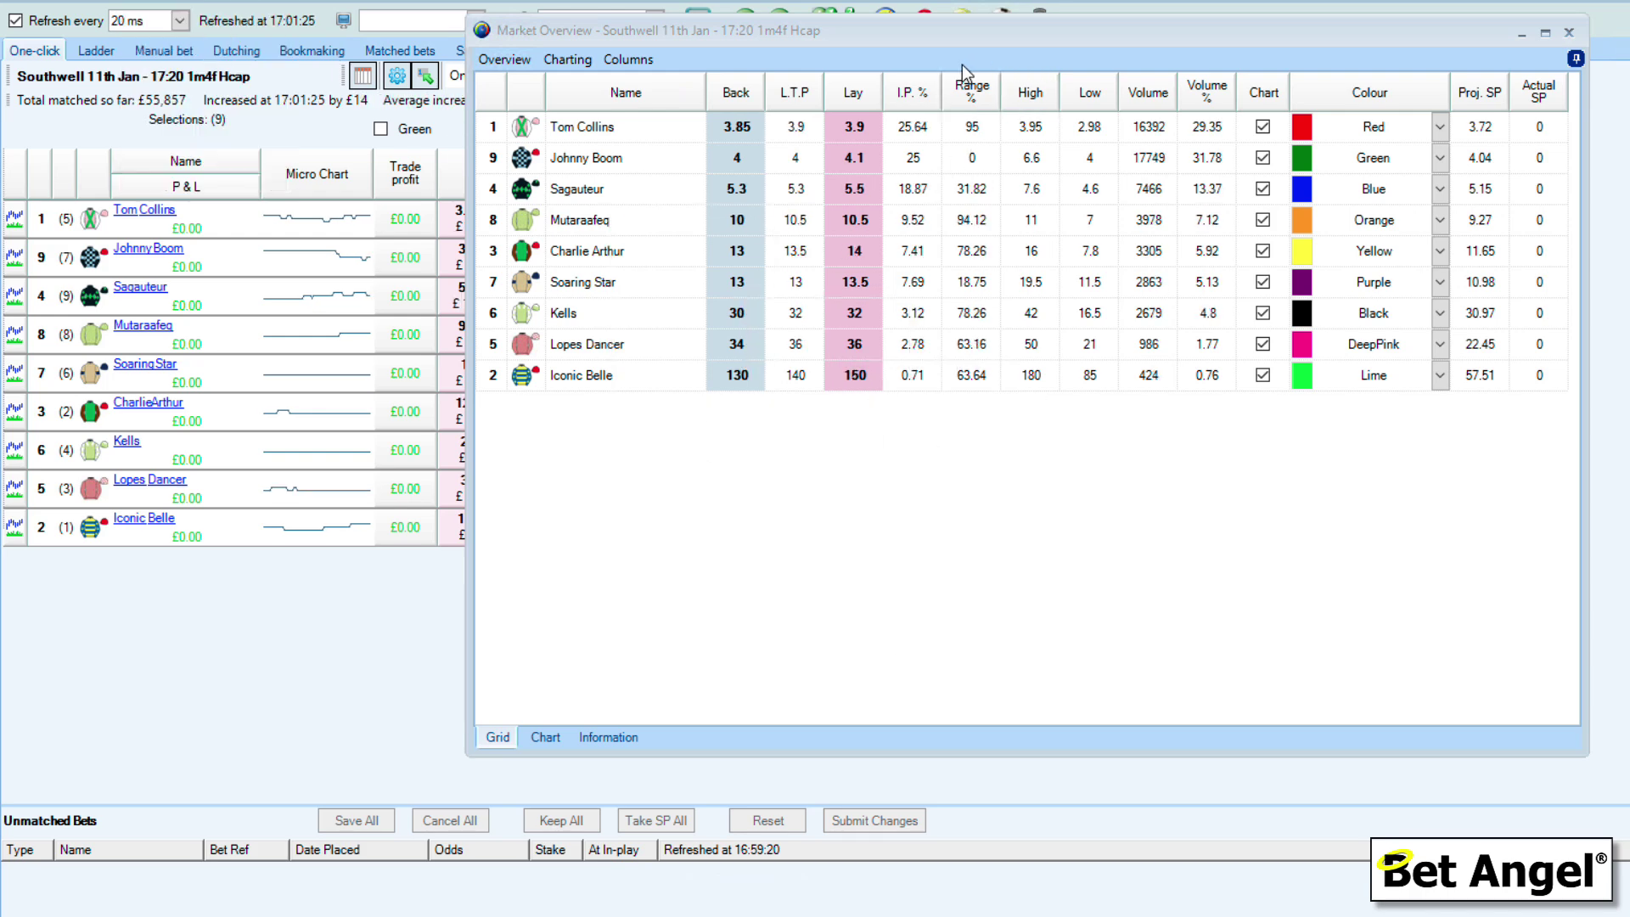
click(642, 57)
click(652, 73)
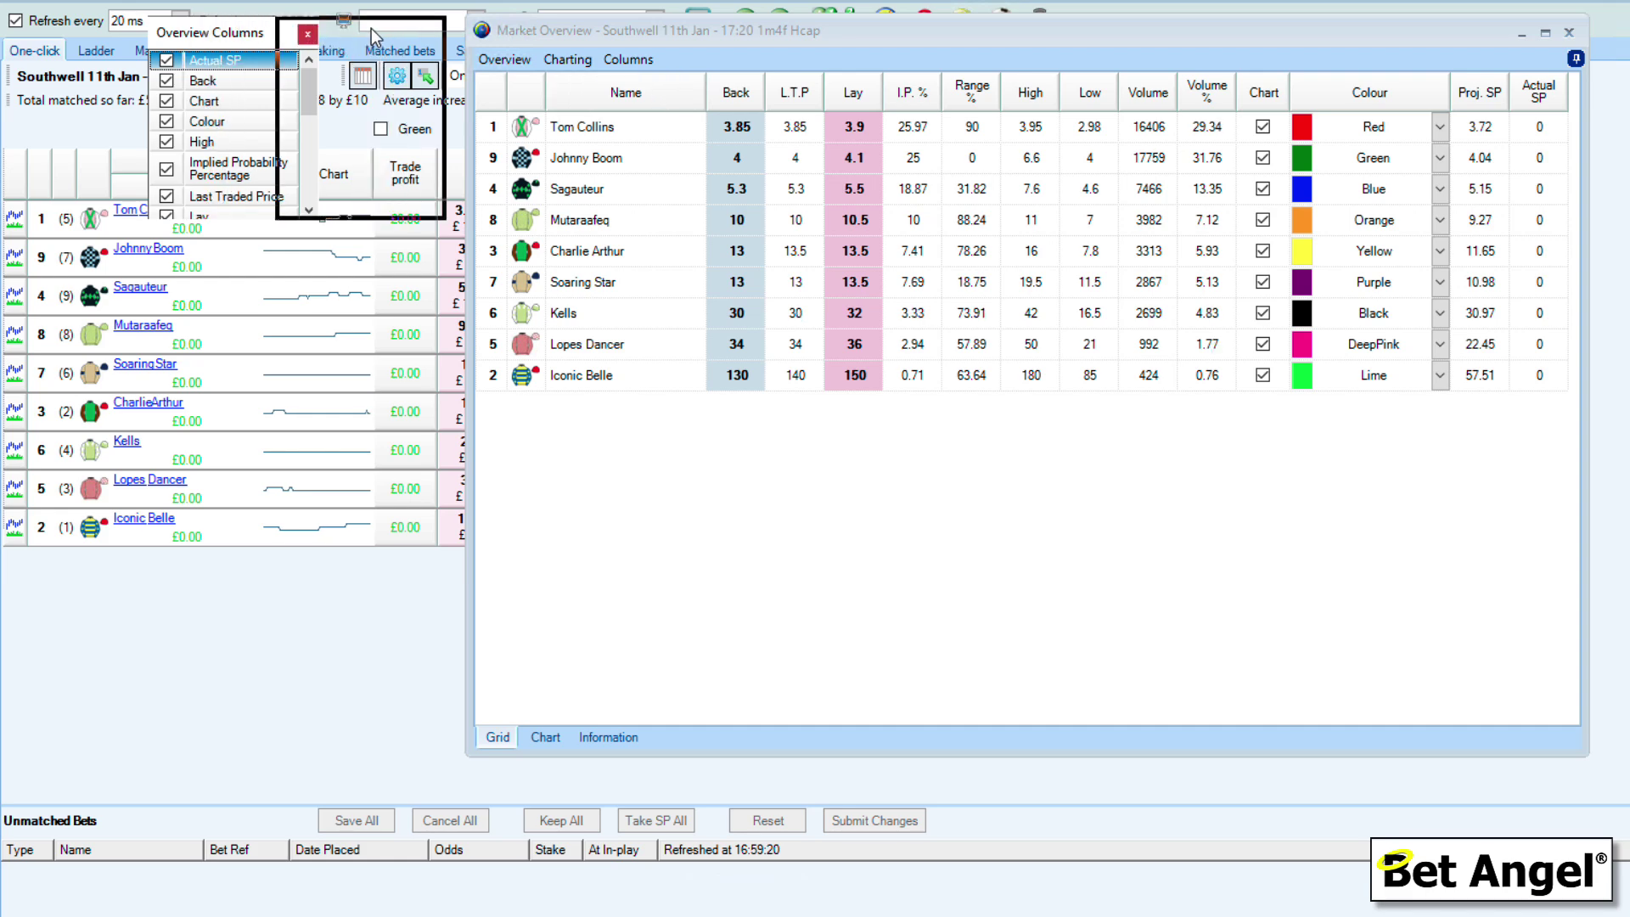
drag(370, 28, 374, 28)
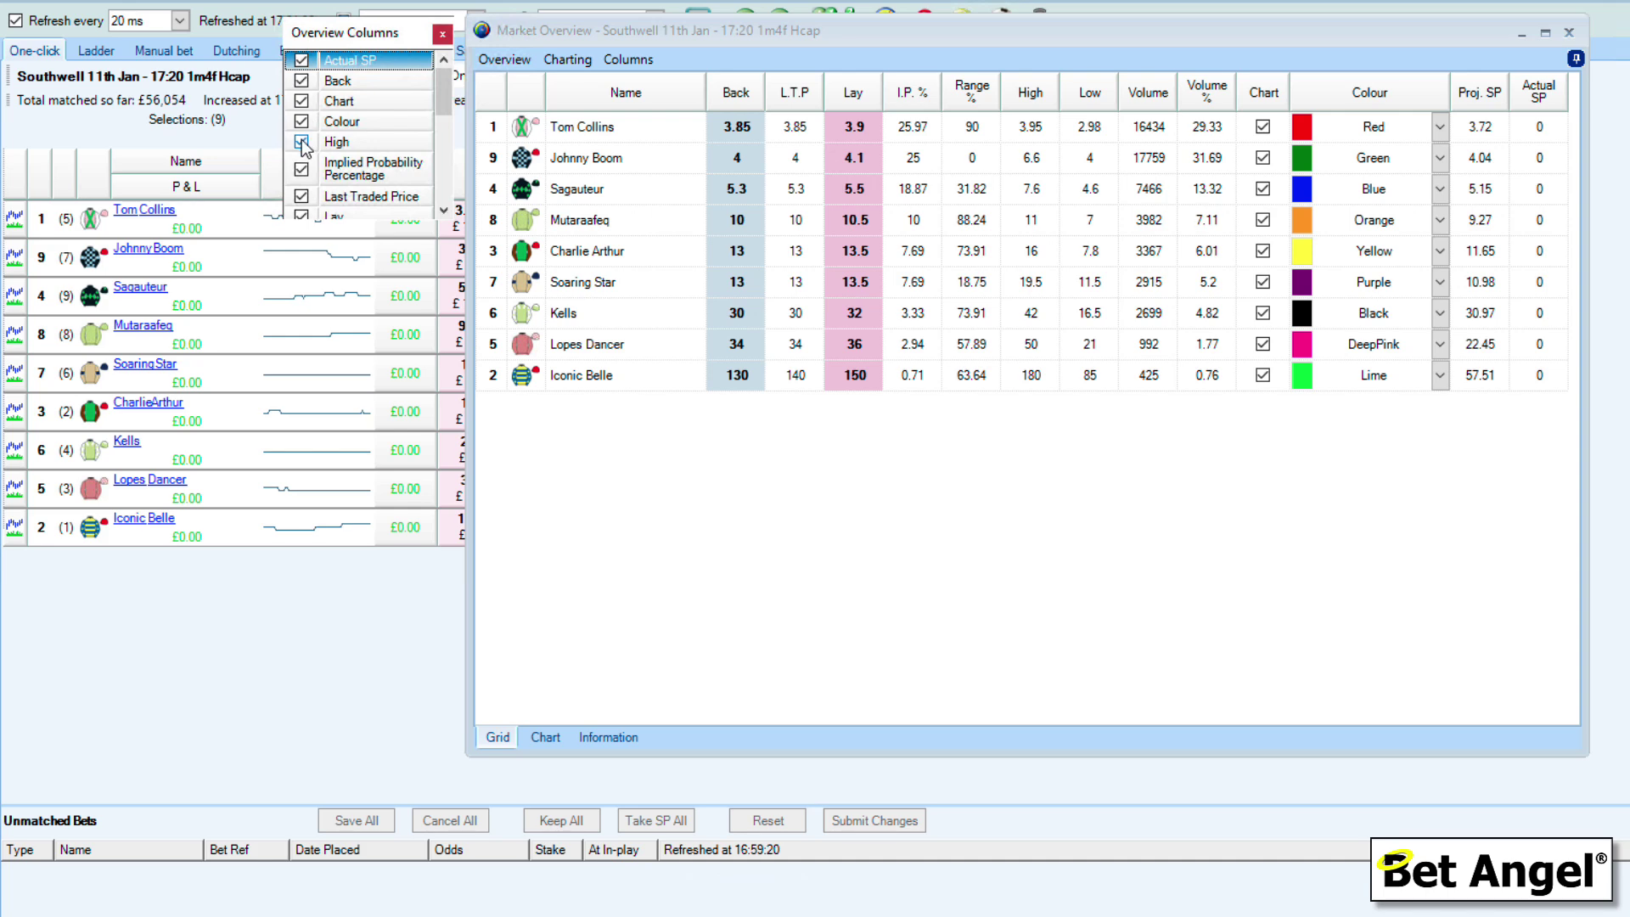
- Toggle the High, I.P. % and L.T.P columns off and back on, then close the chooser
click(302, 141)
click(302, 141)
click(299, 170)
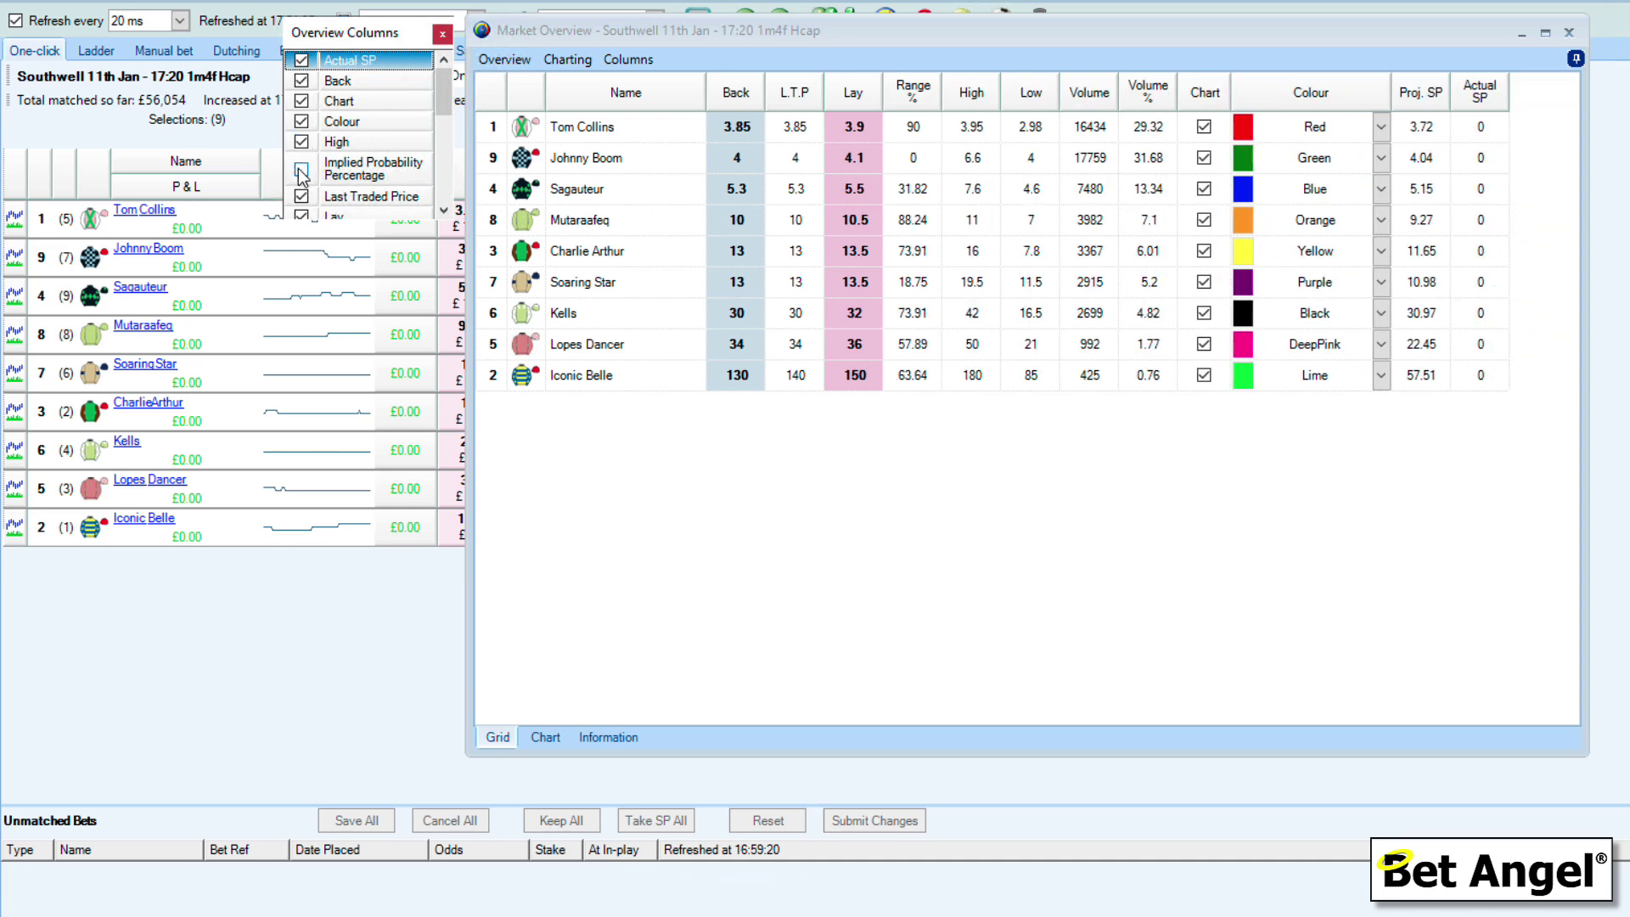
click(301, 172)
click(302, 197)
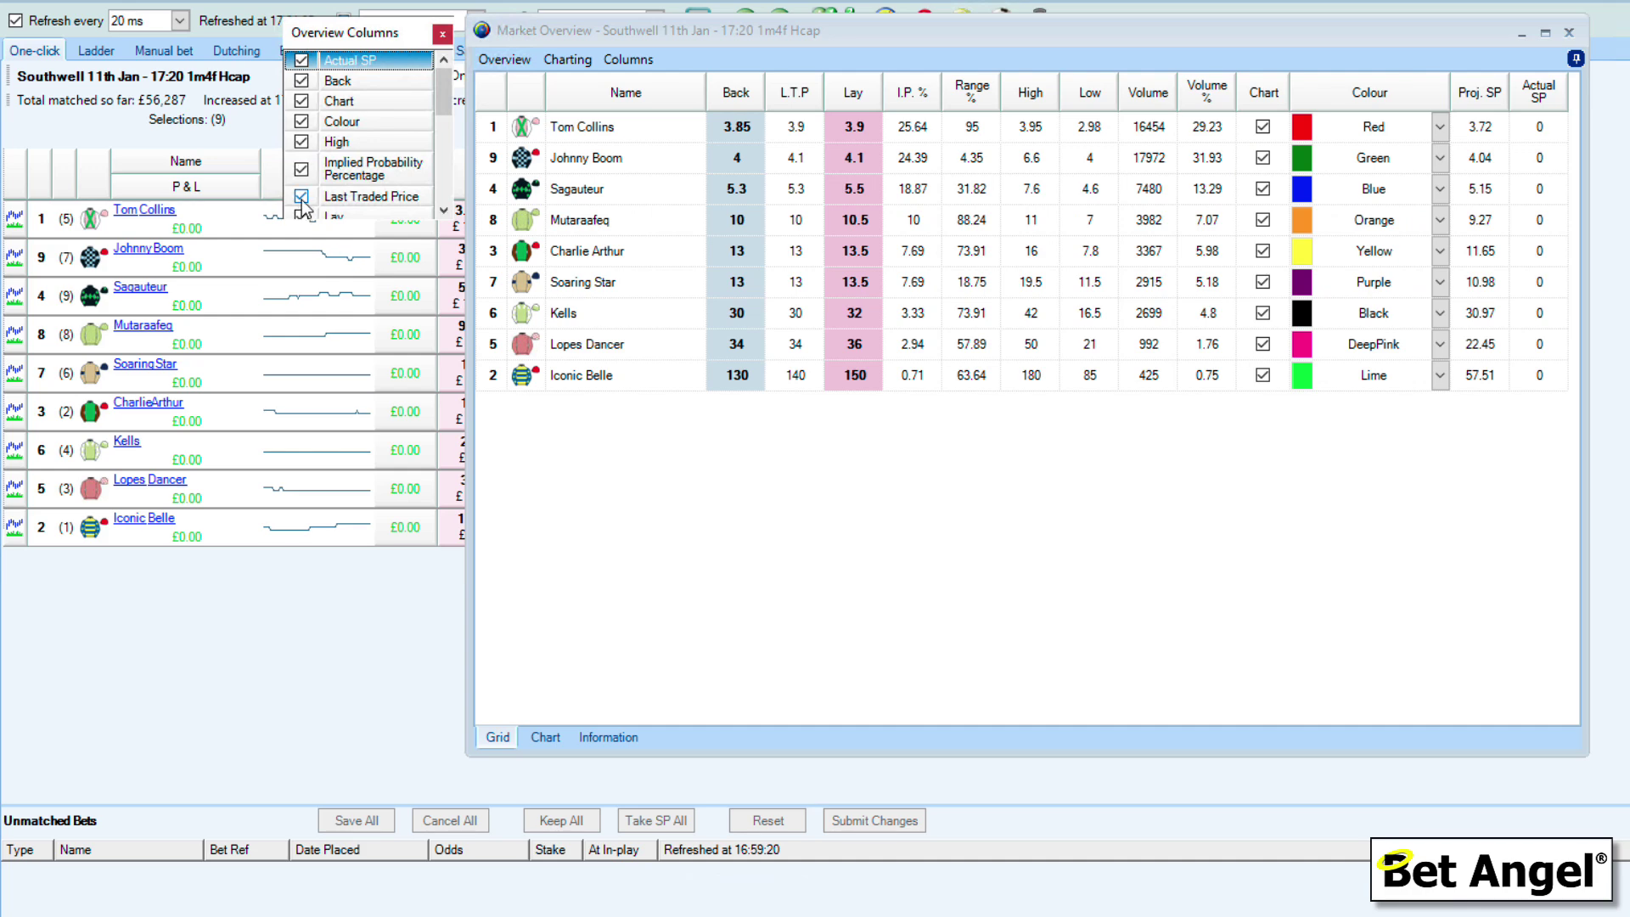
click(301, 197)
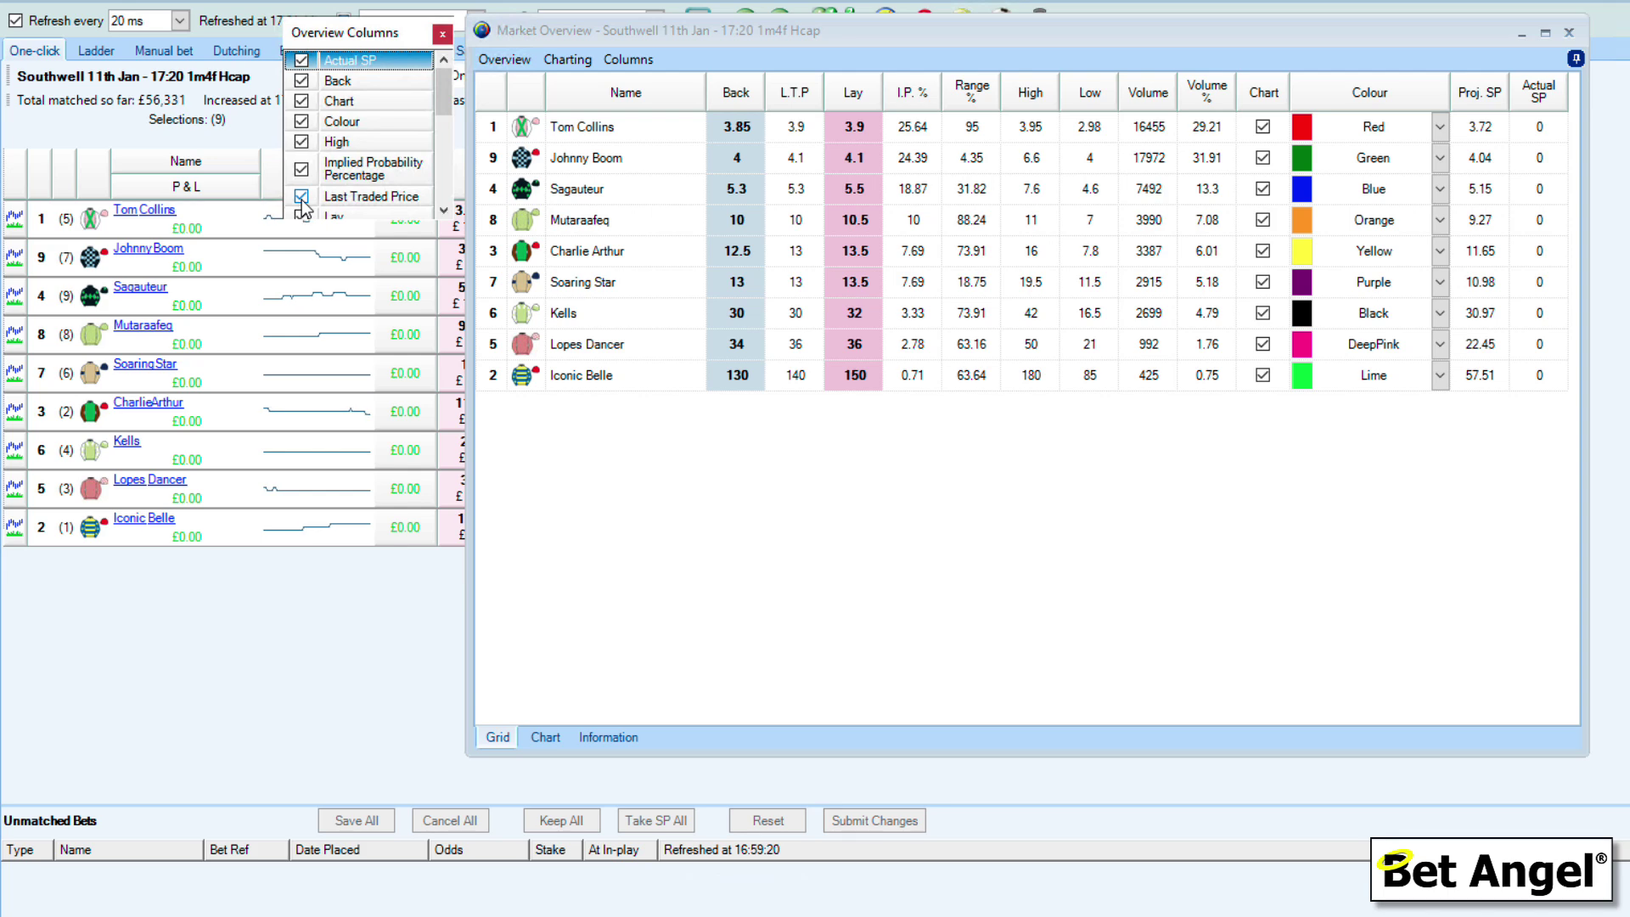
click(443, 34)
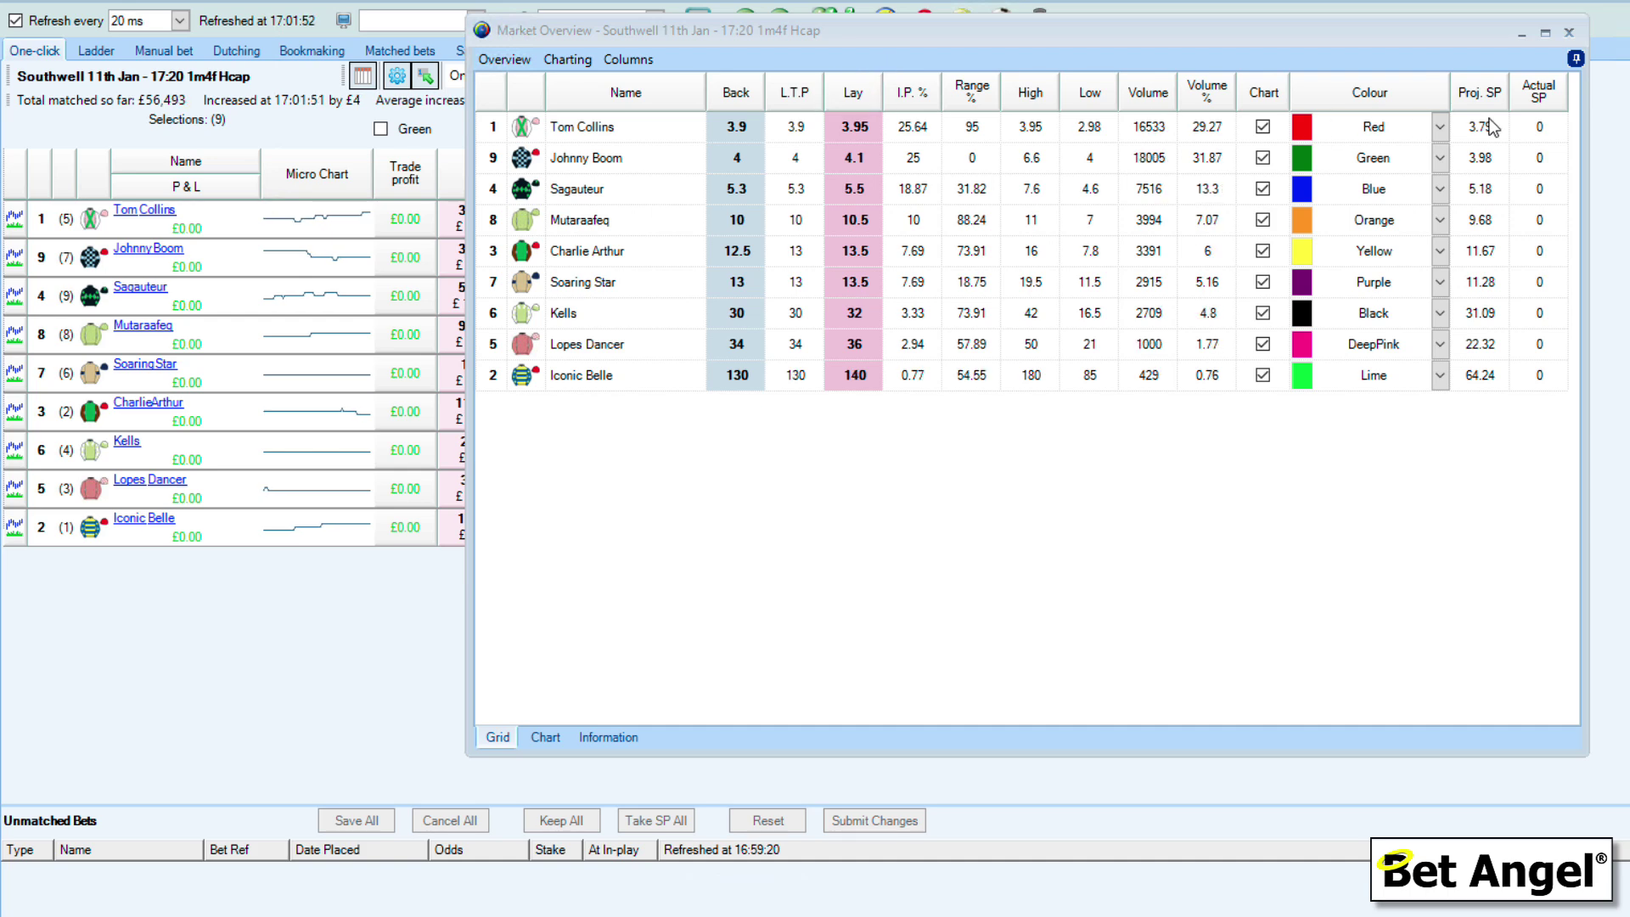
click(798, 102)
click(915, 104)
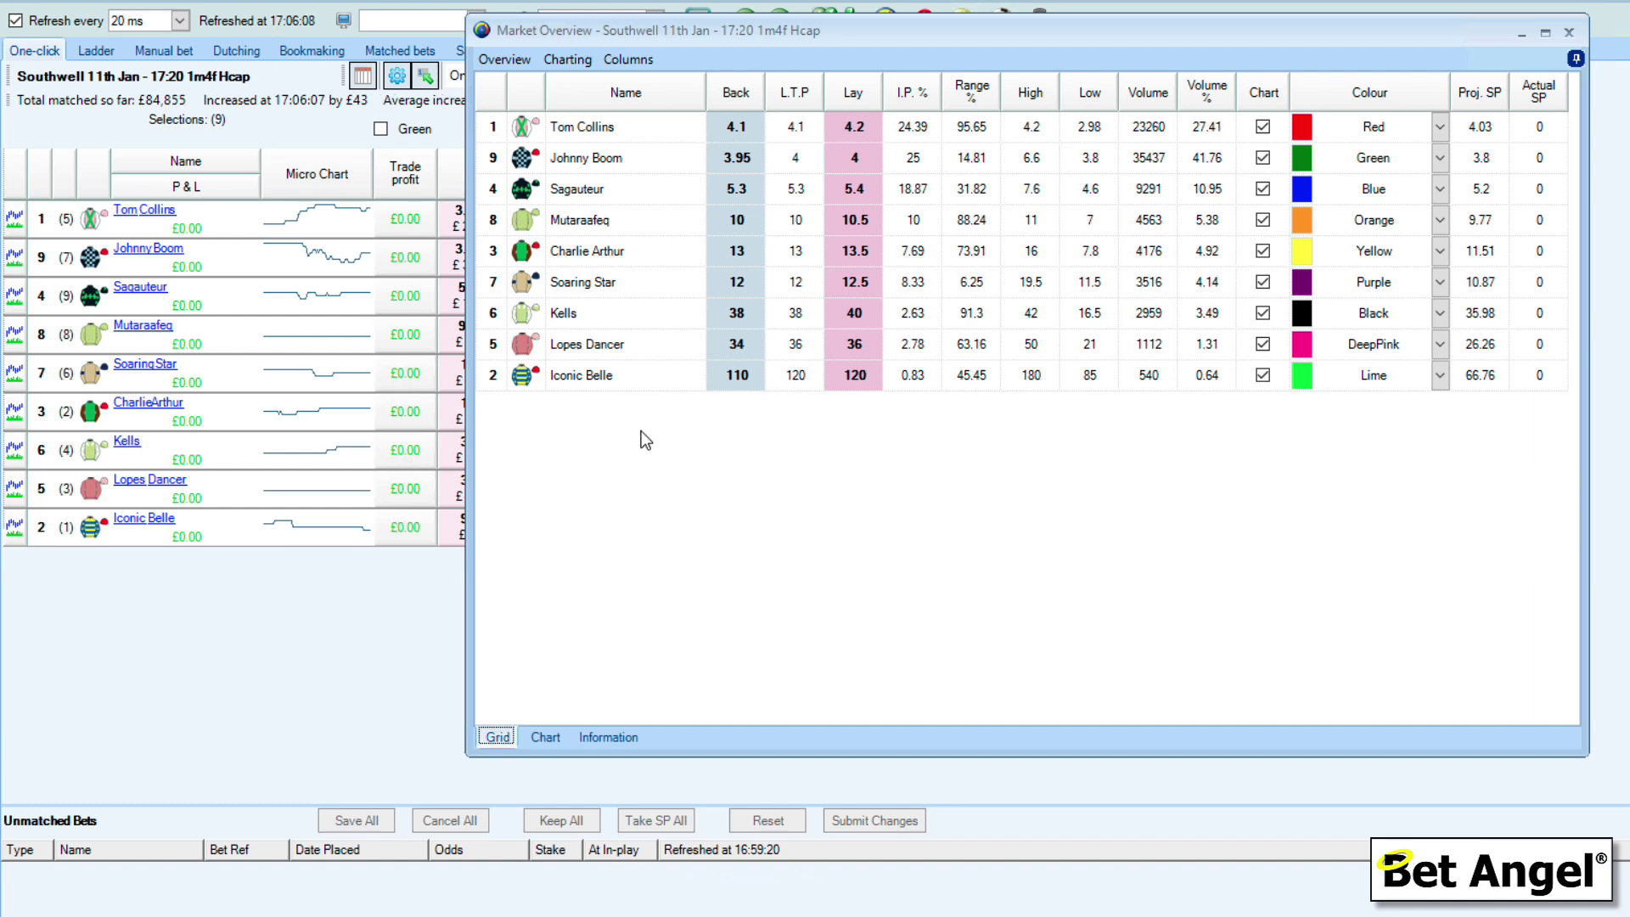
- Show the Chart tab, turn off Auto Zoom and narrow the price axis to about 3–5.5
click(541, 737)
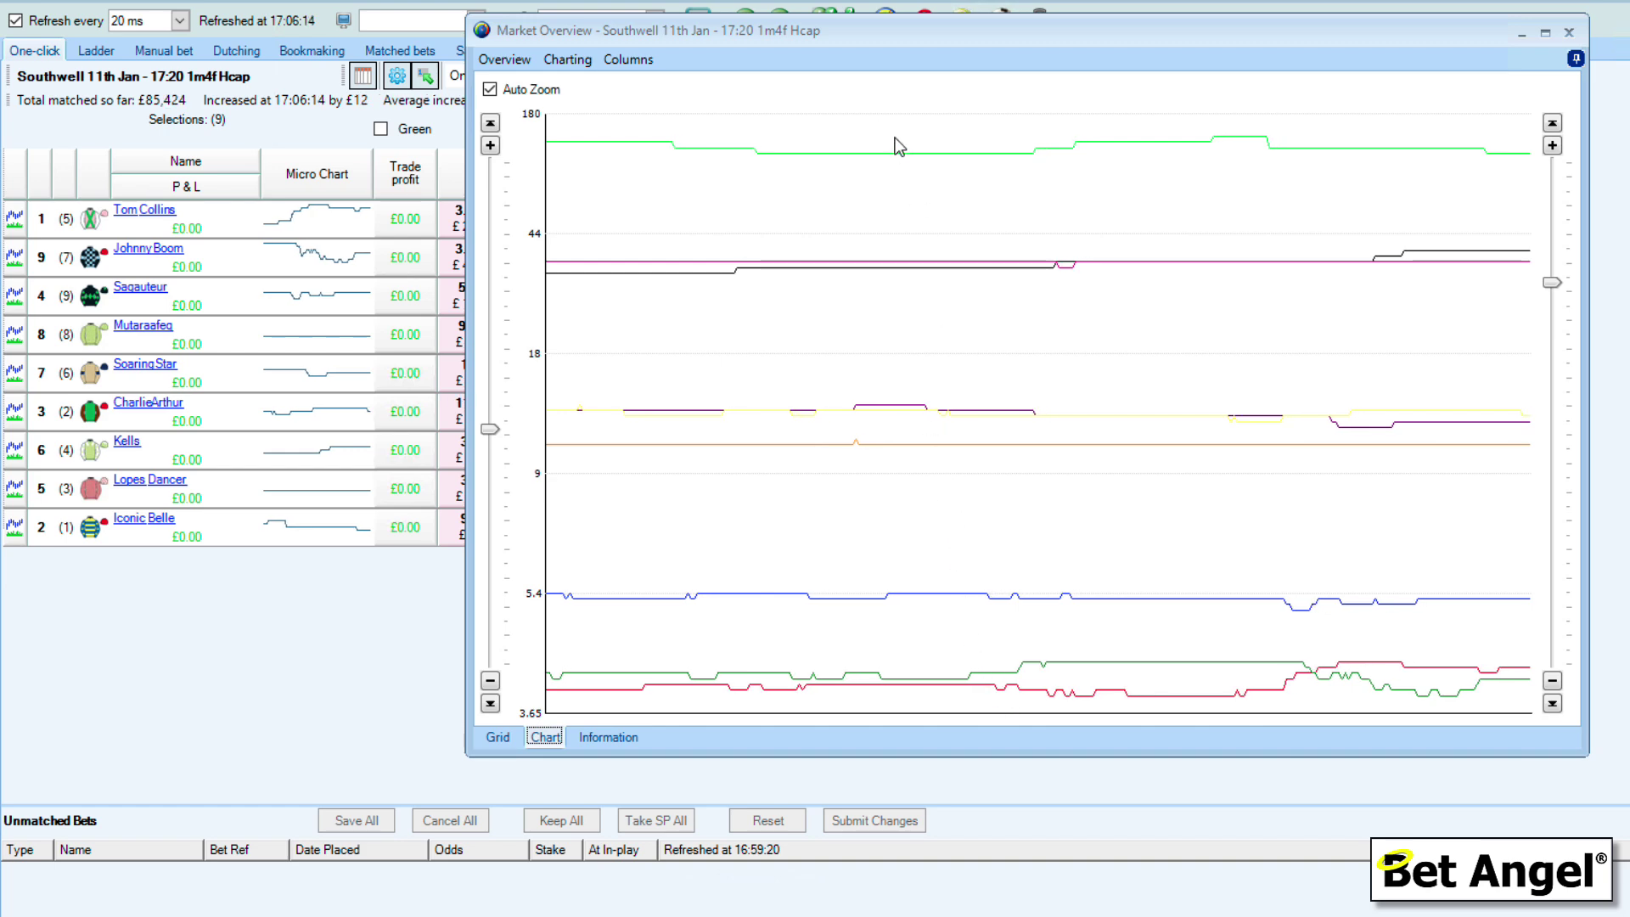
click(490, 90)
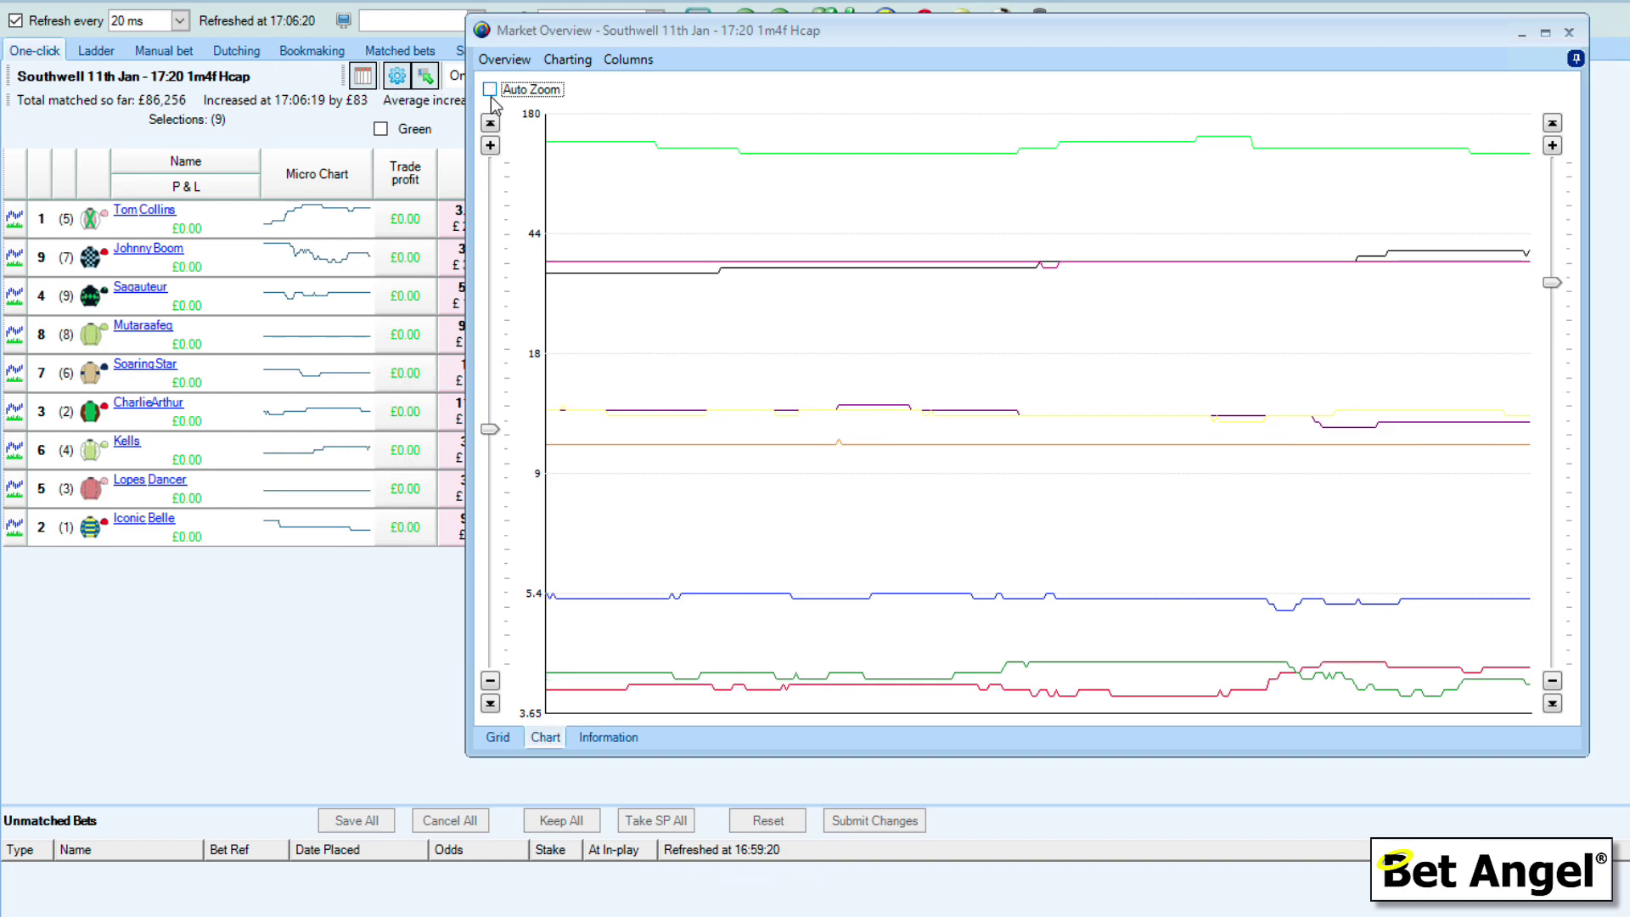
mouse_move(490, 429)
mouse_down()
mouse_move(490, 490)
mouse_move(490, 461)
mouse_up()
drag(1552, 284, 1553, 406)
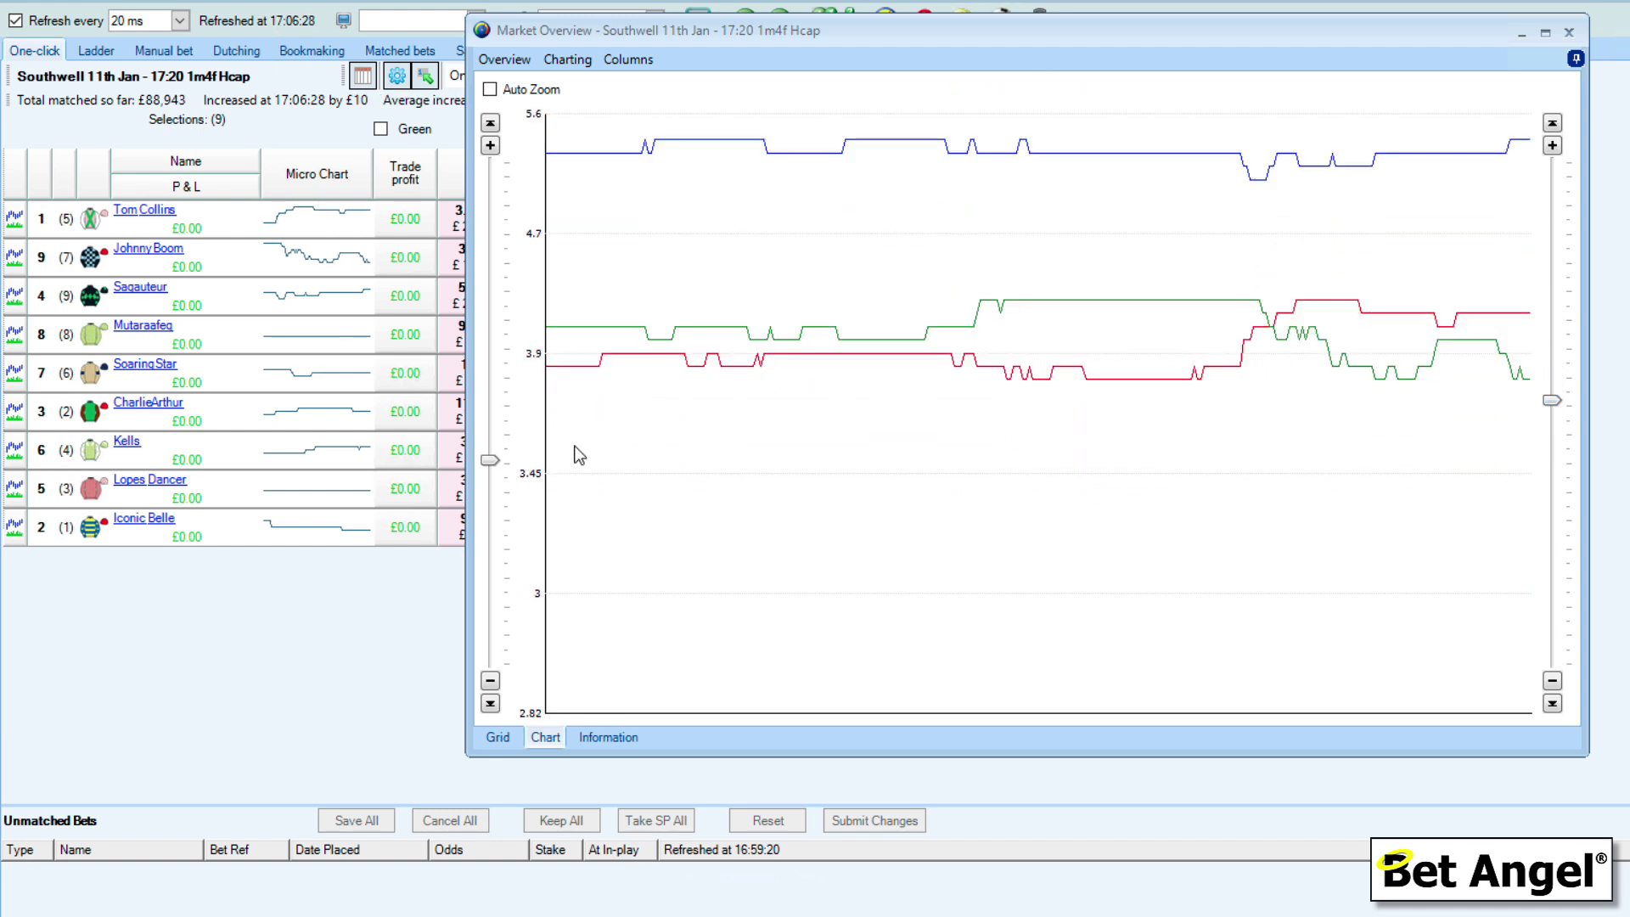
drag(491, 460, 492, 454)
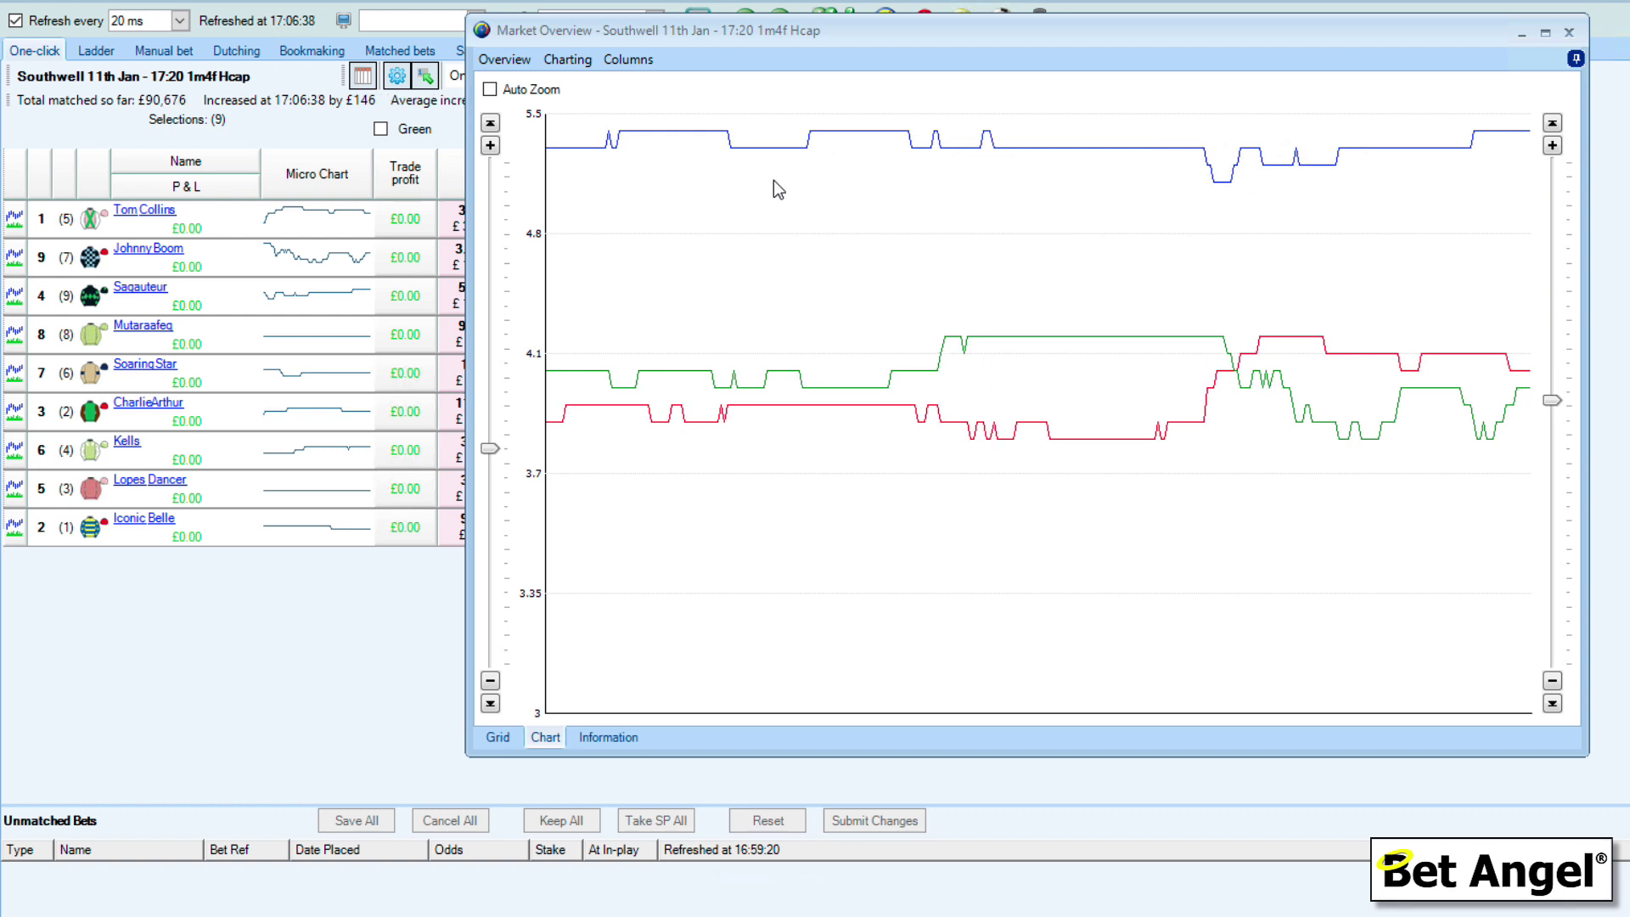
- Chart selections By Price with maximum price 10, and turn Auto Zoom back on
click(568, 61)
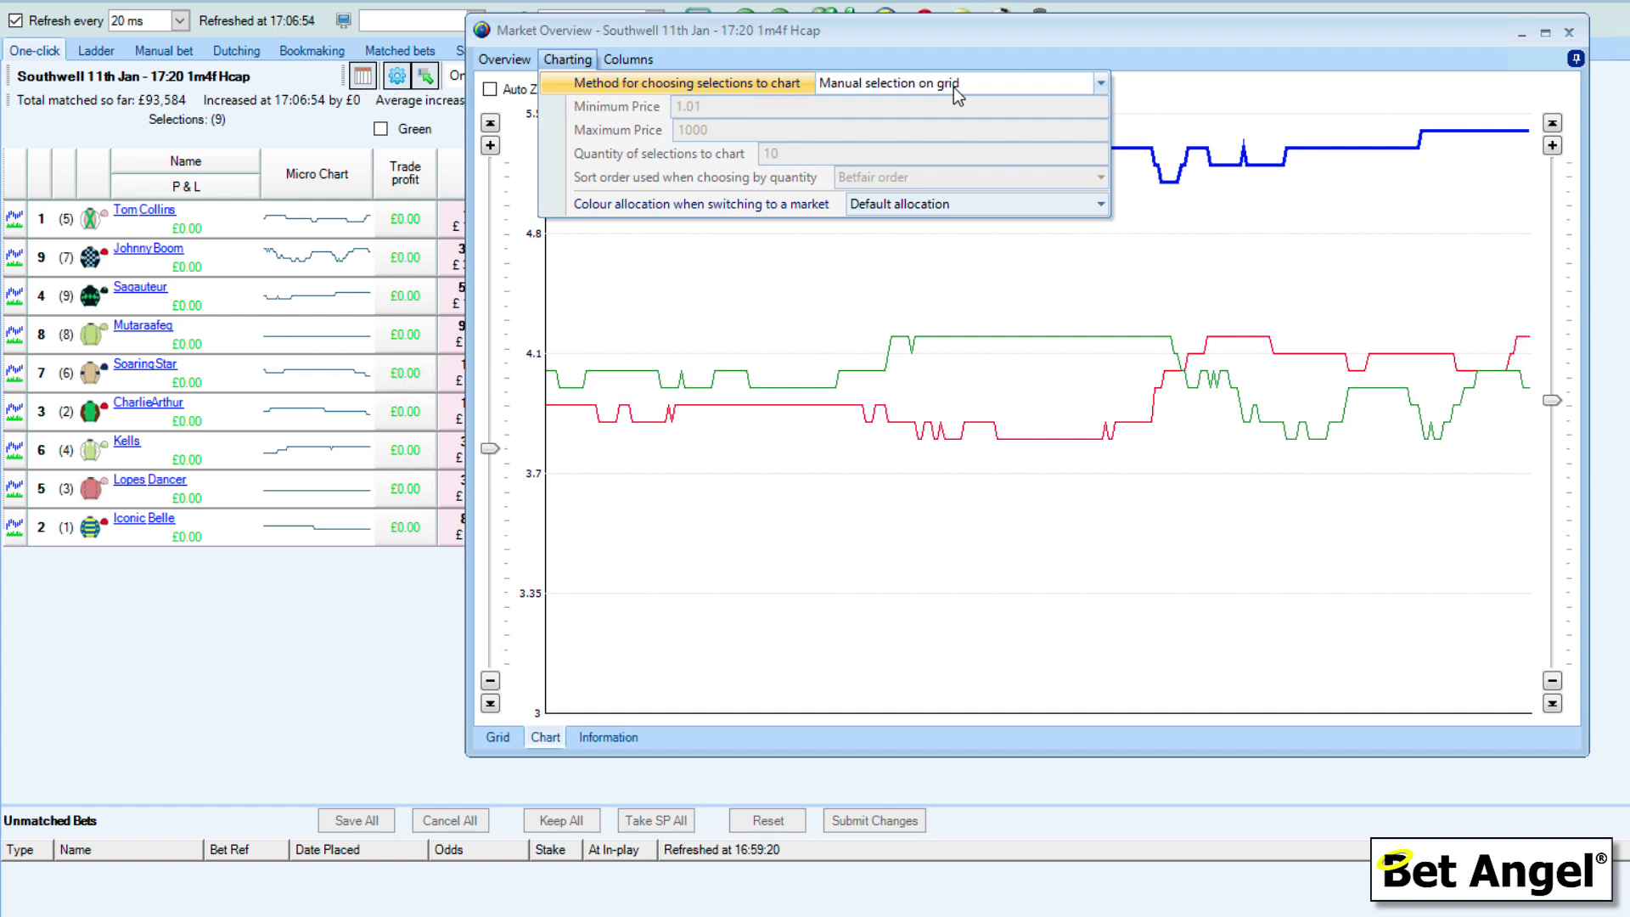
click(1101, 83)
click(859, 135)
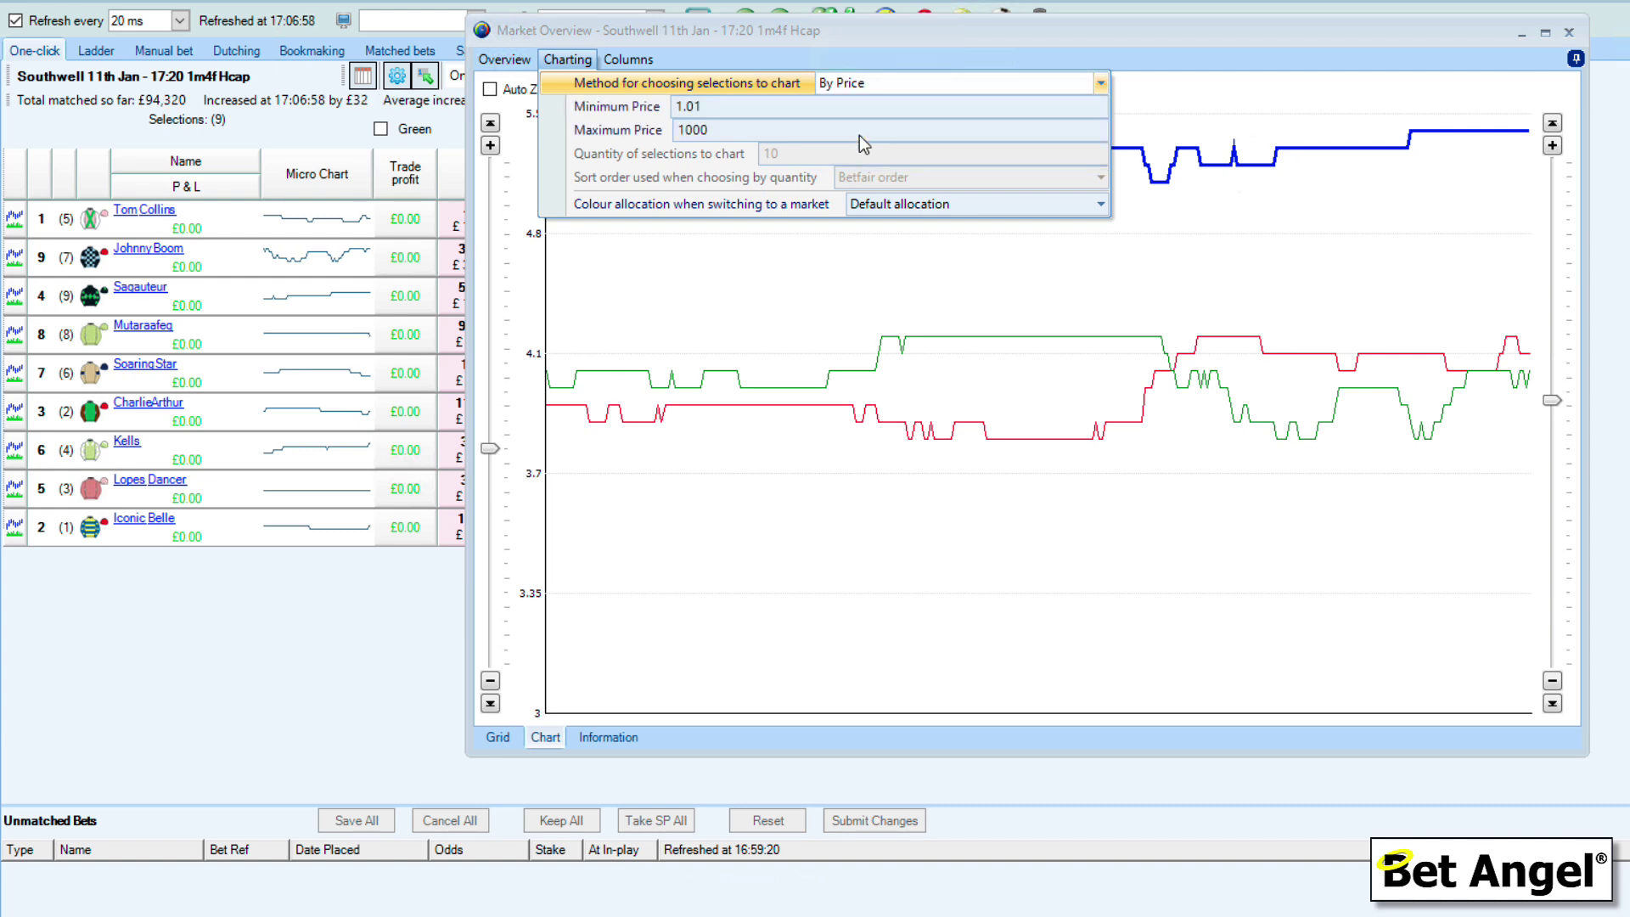
click(725, 129)
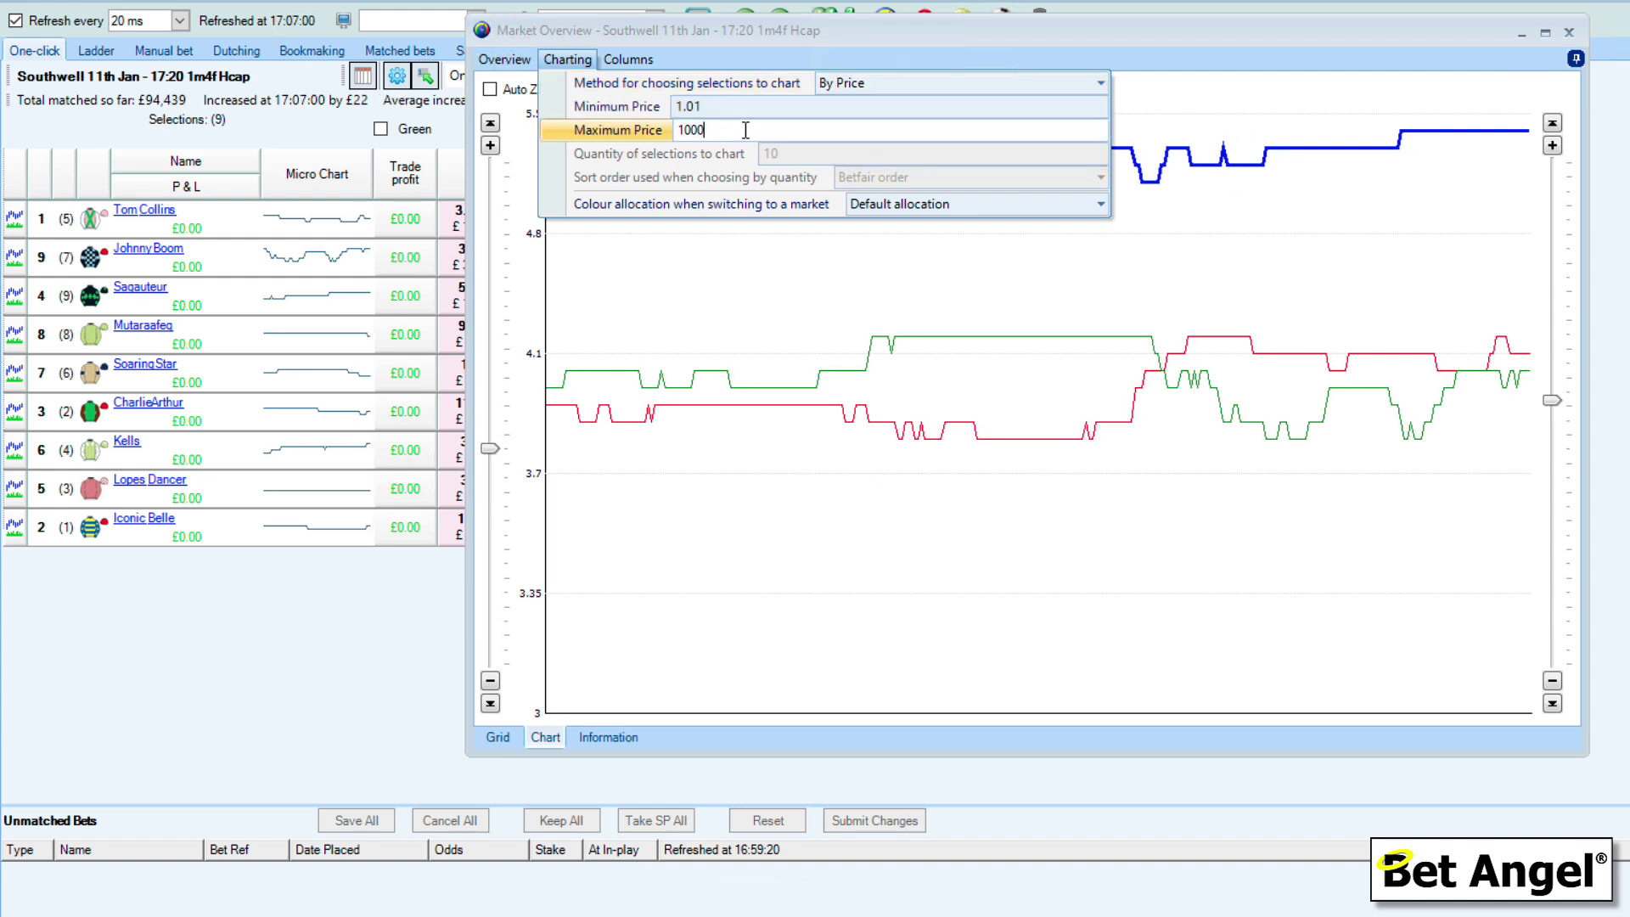
text(10)
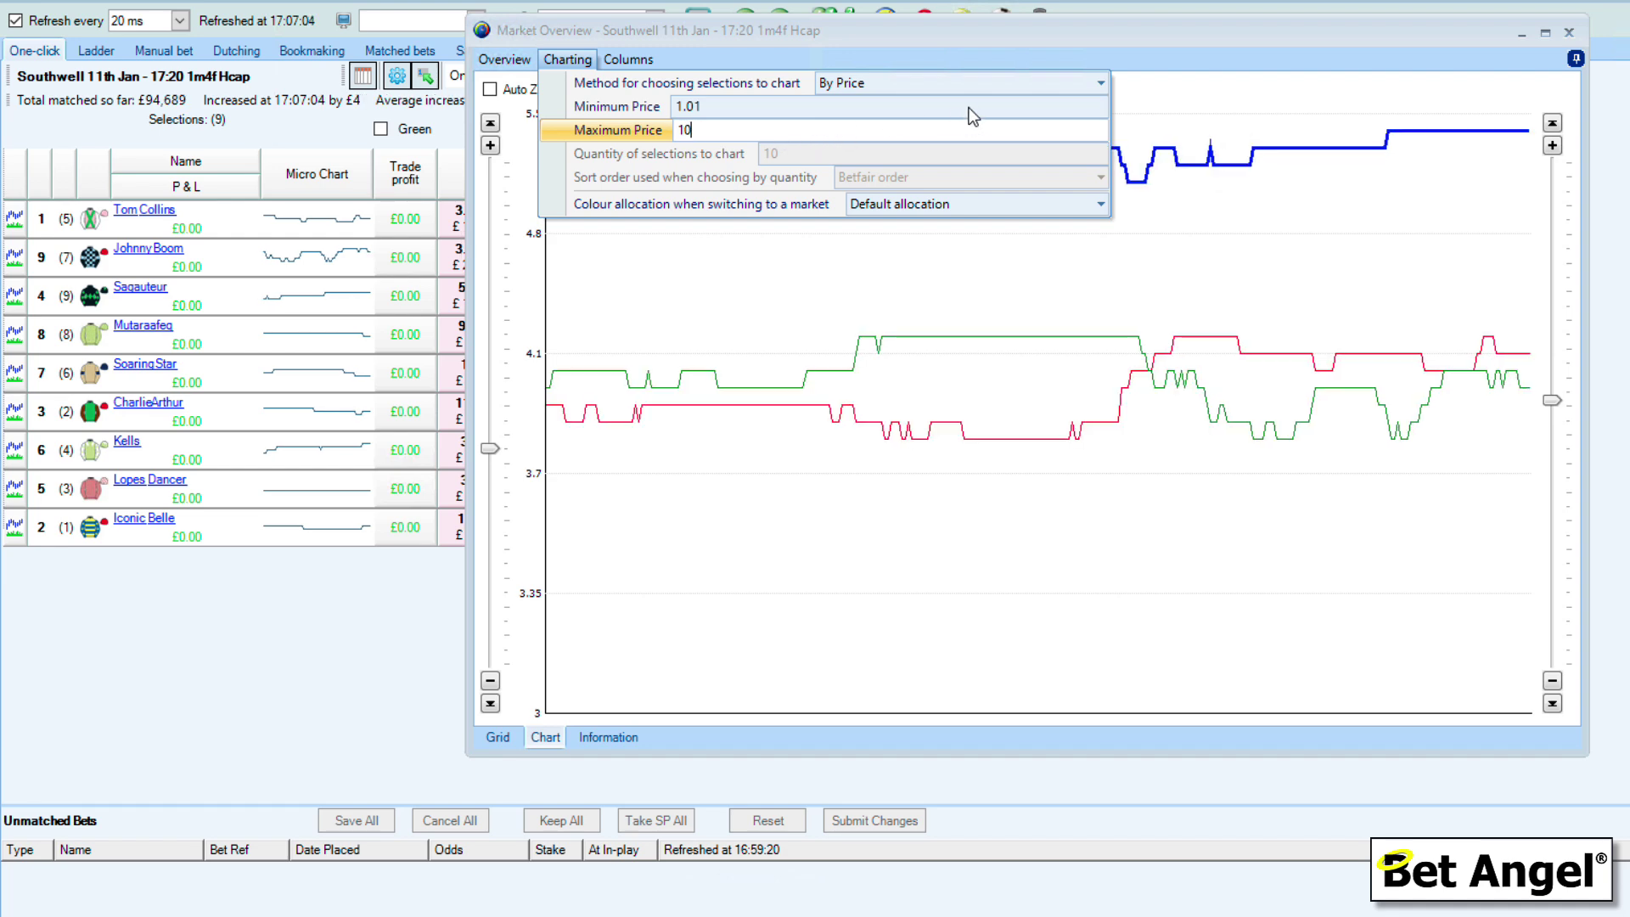
click(573, 63)
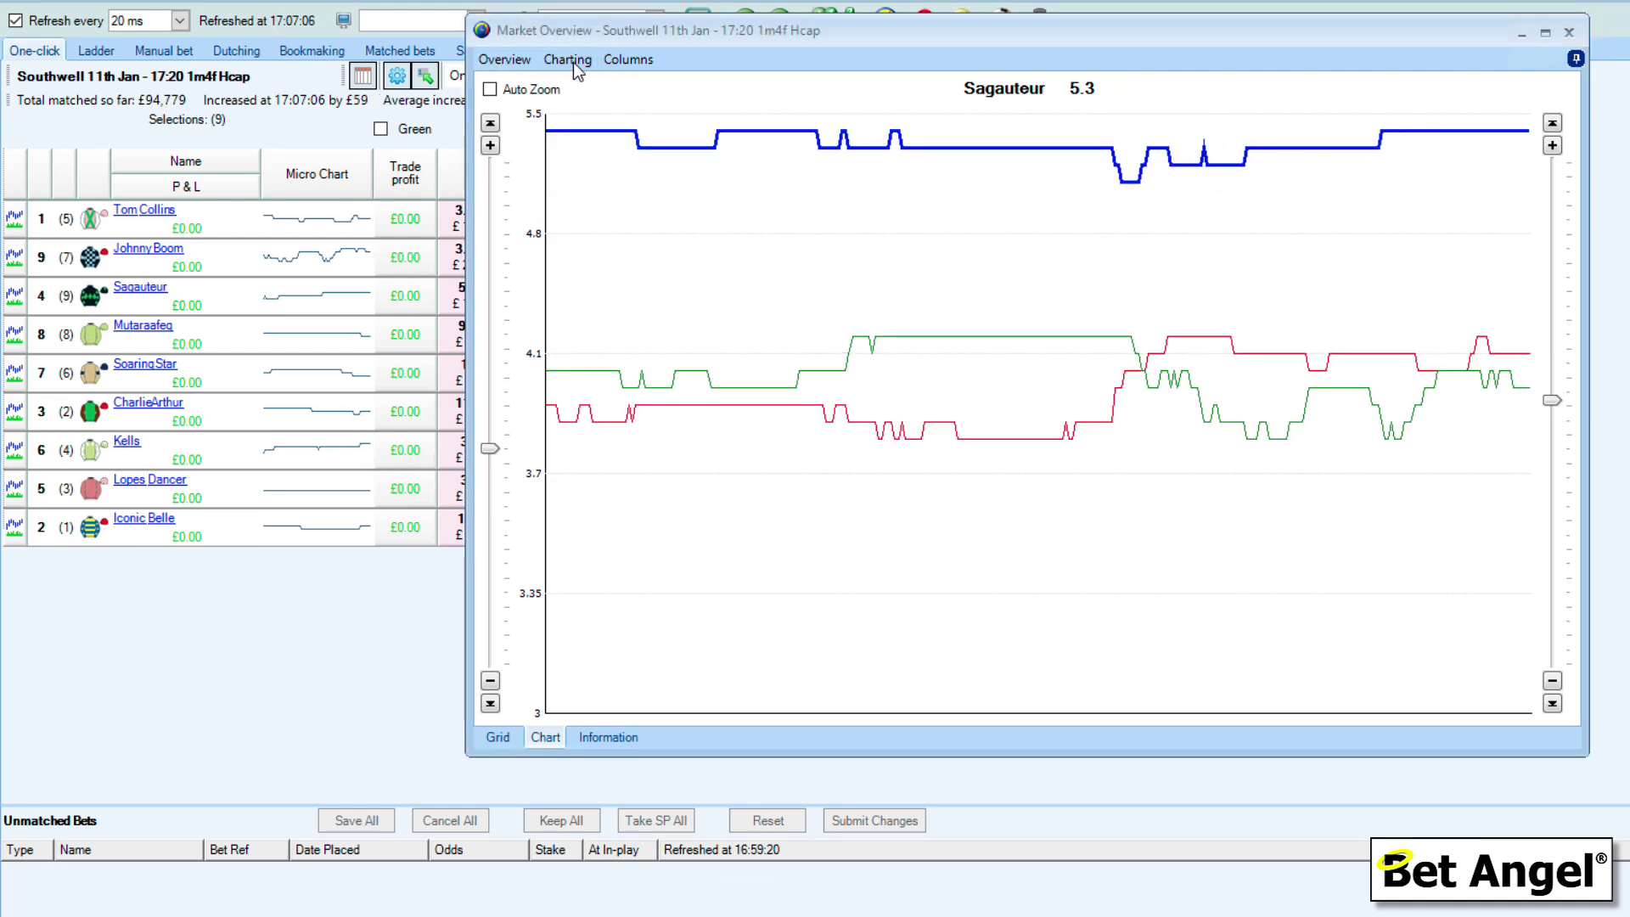
click(490, 90)
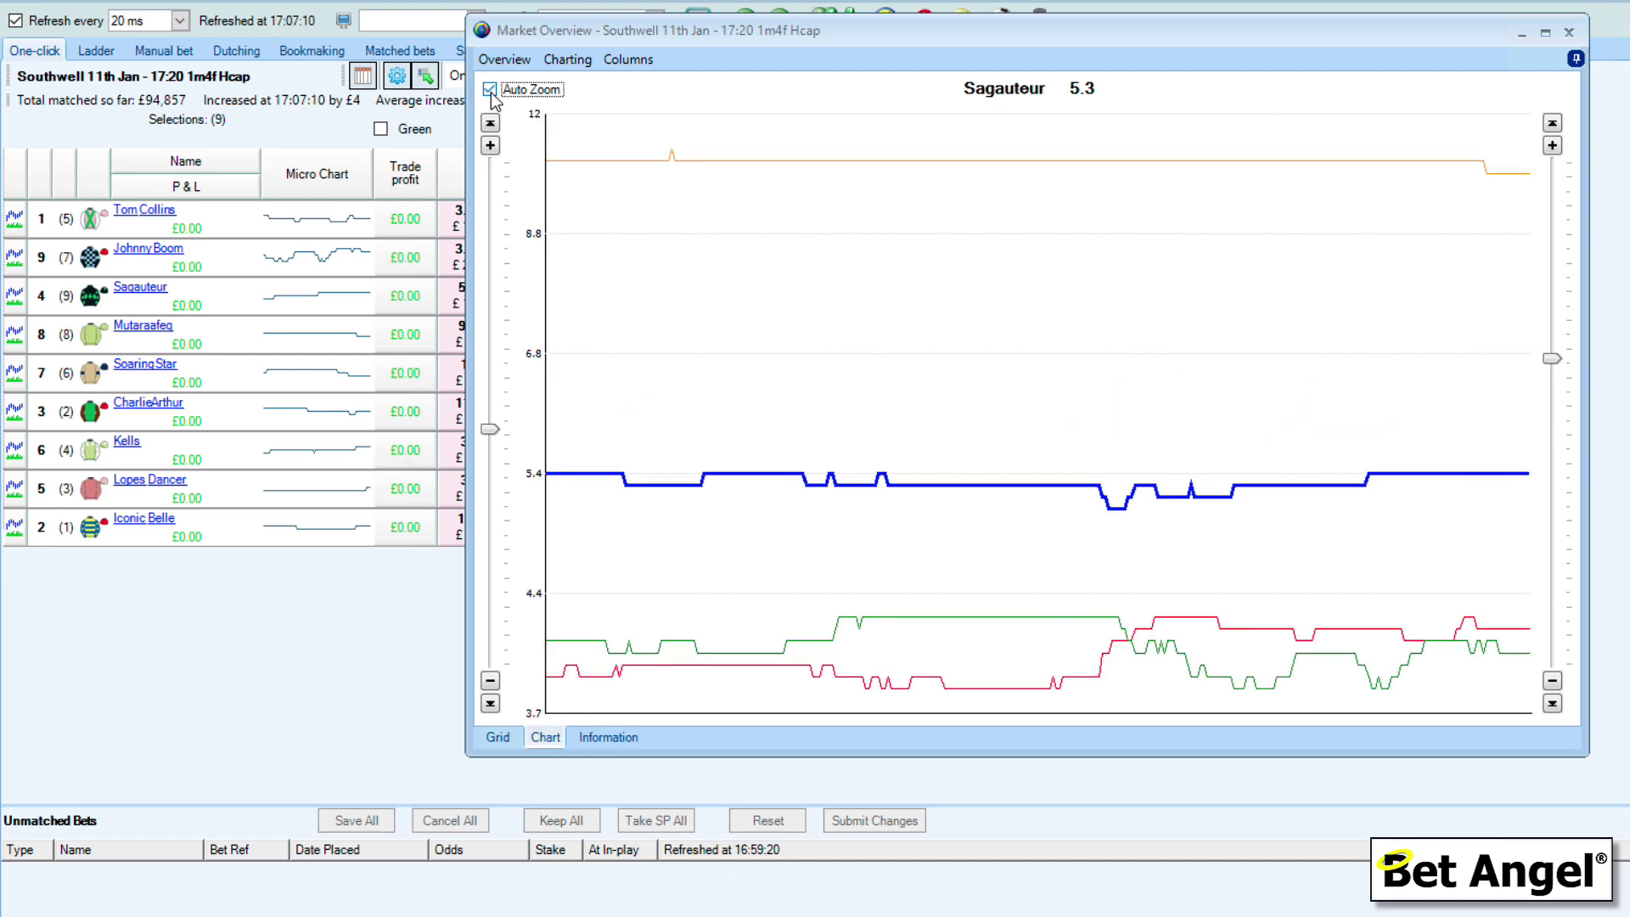
click(566, 61)
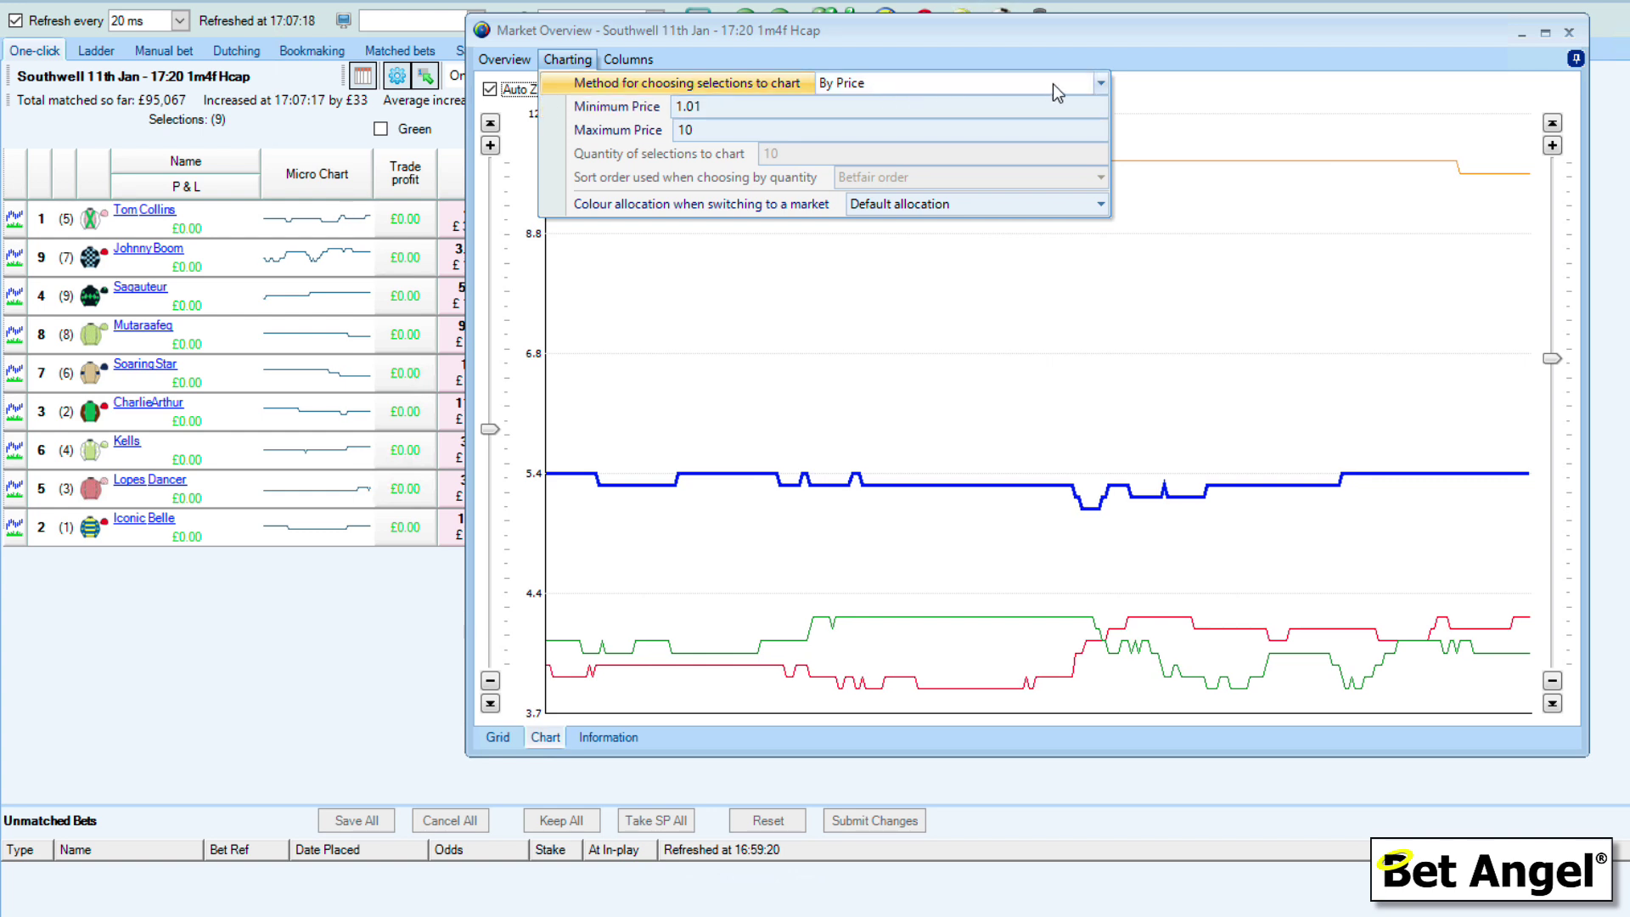
- Chart selections By Quantity in Betfair order, keeping the default colour allocation
click(1100, 84)
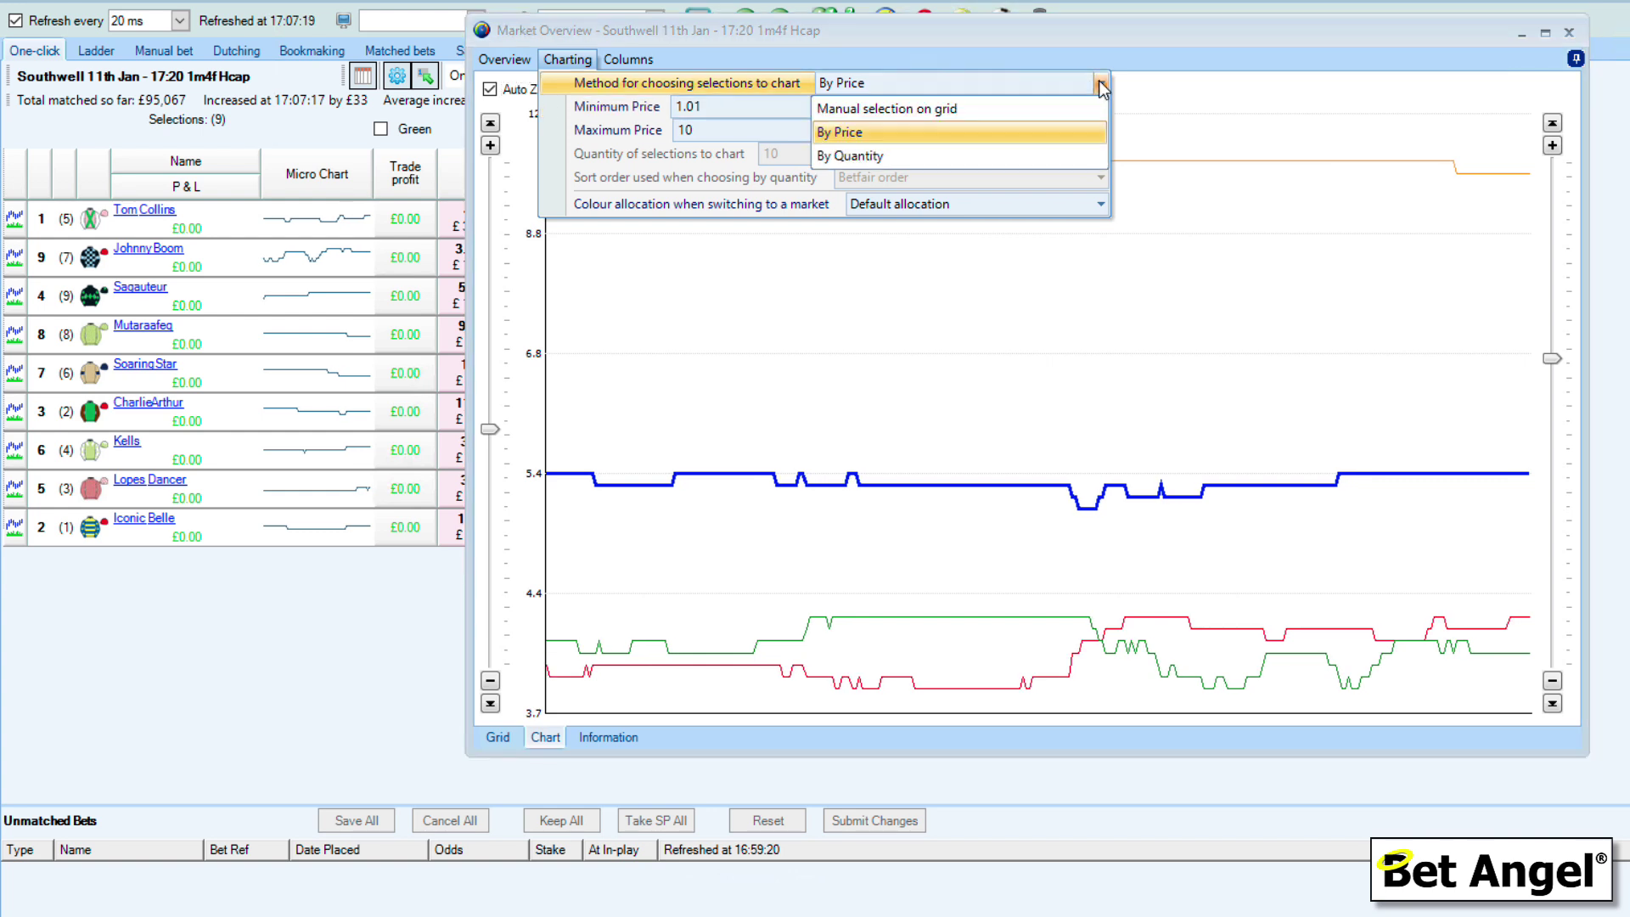
click(921, 155)
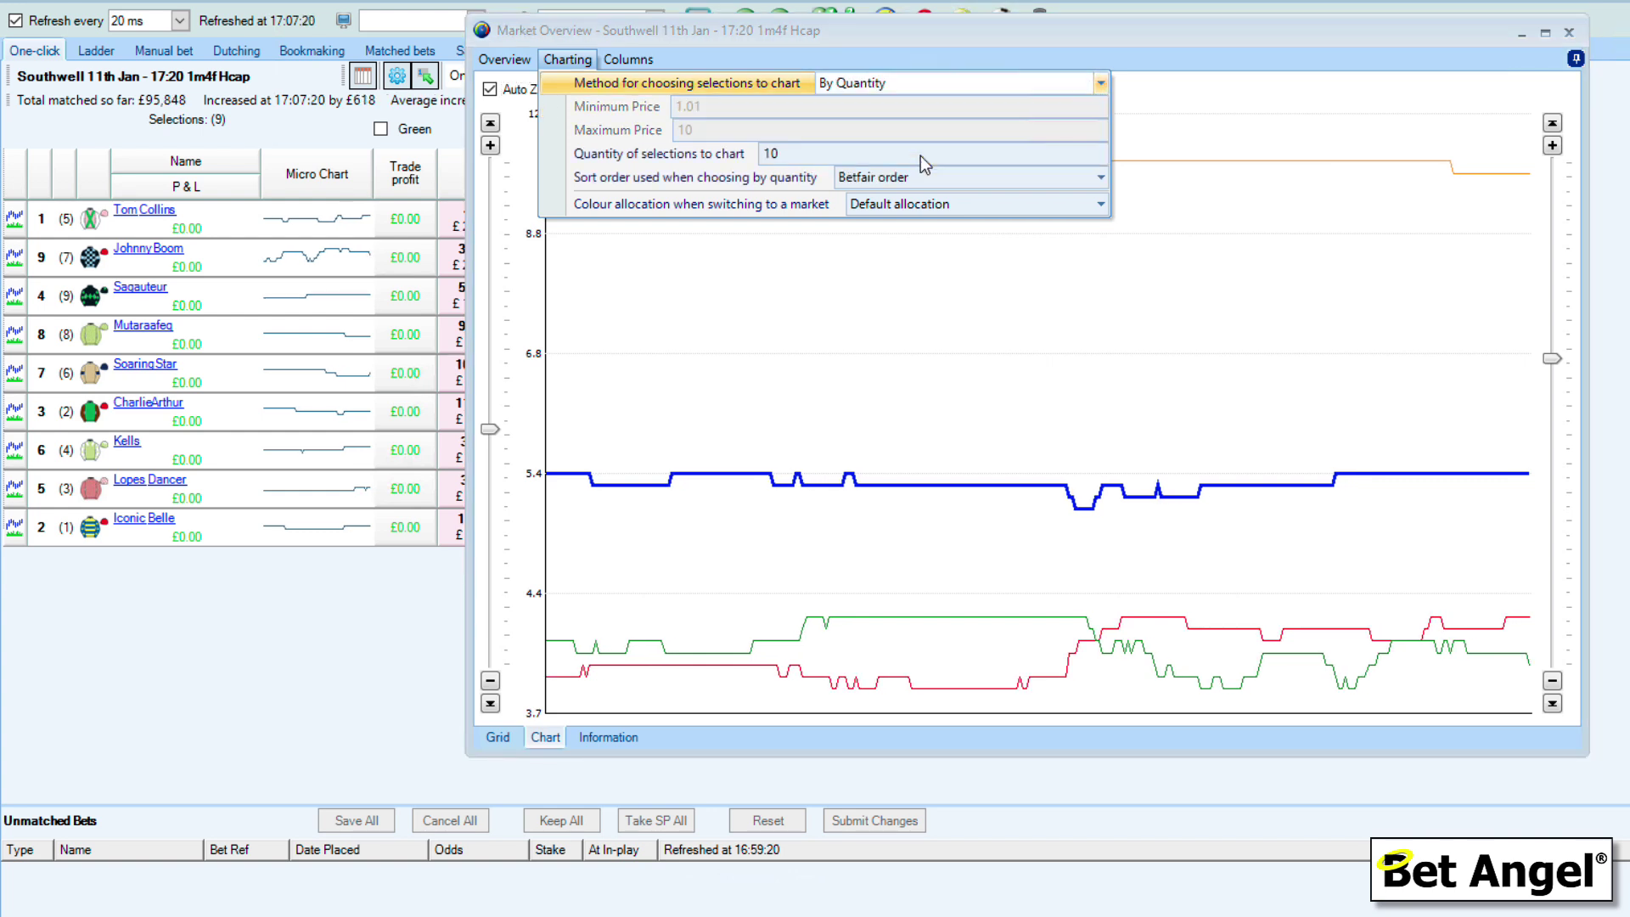
click(1101, 179)
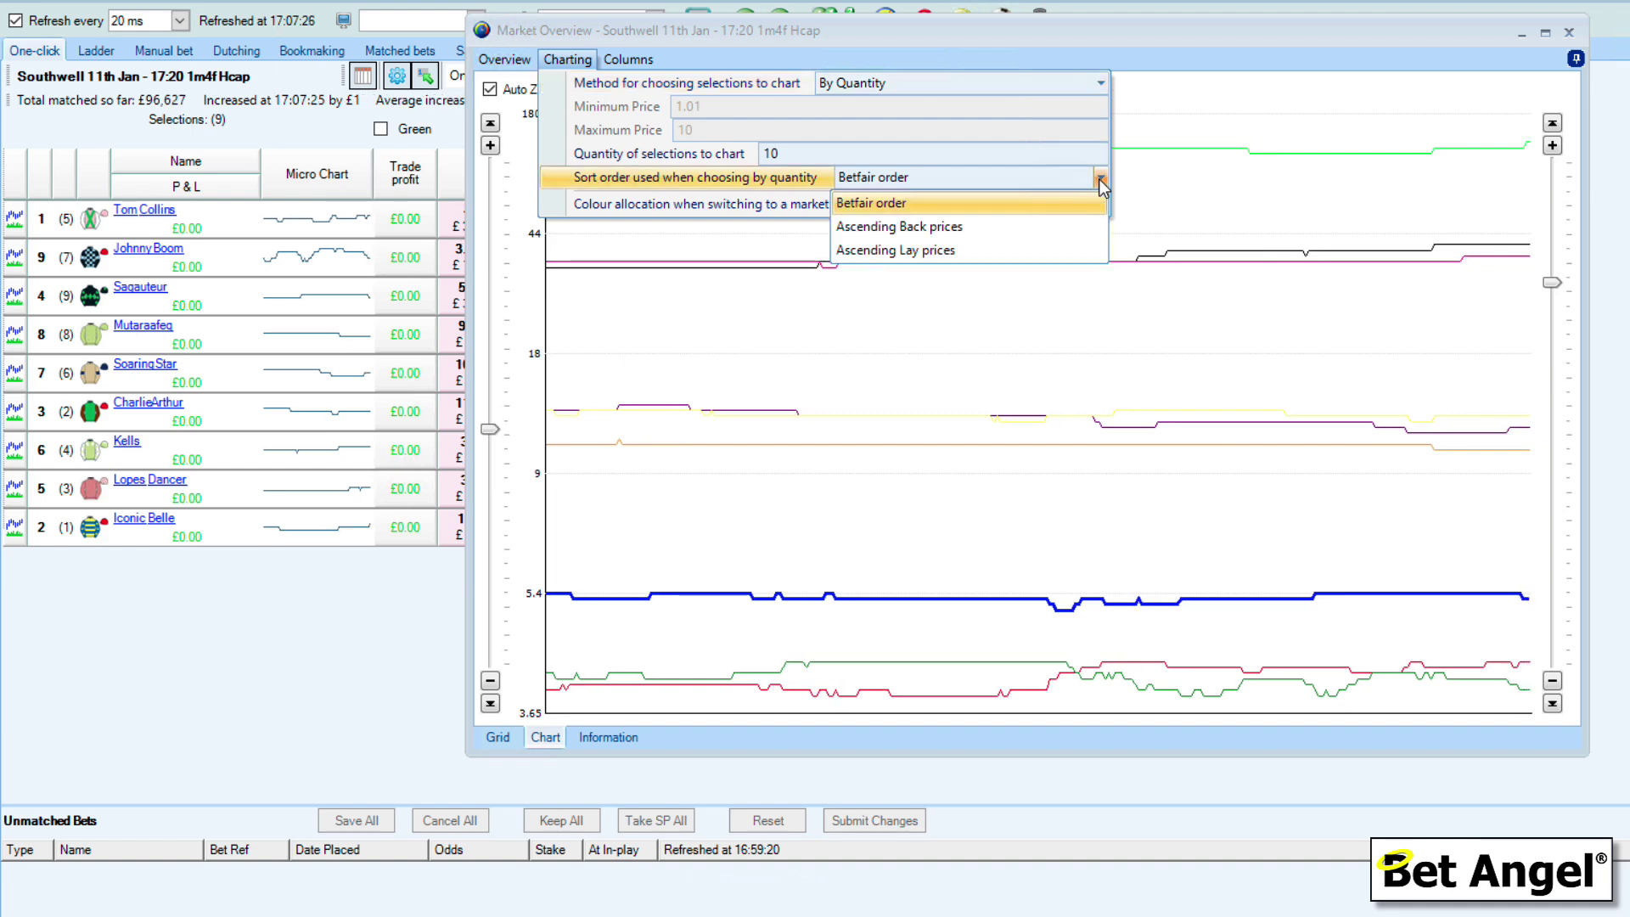
click(919, 162)
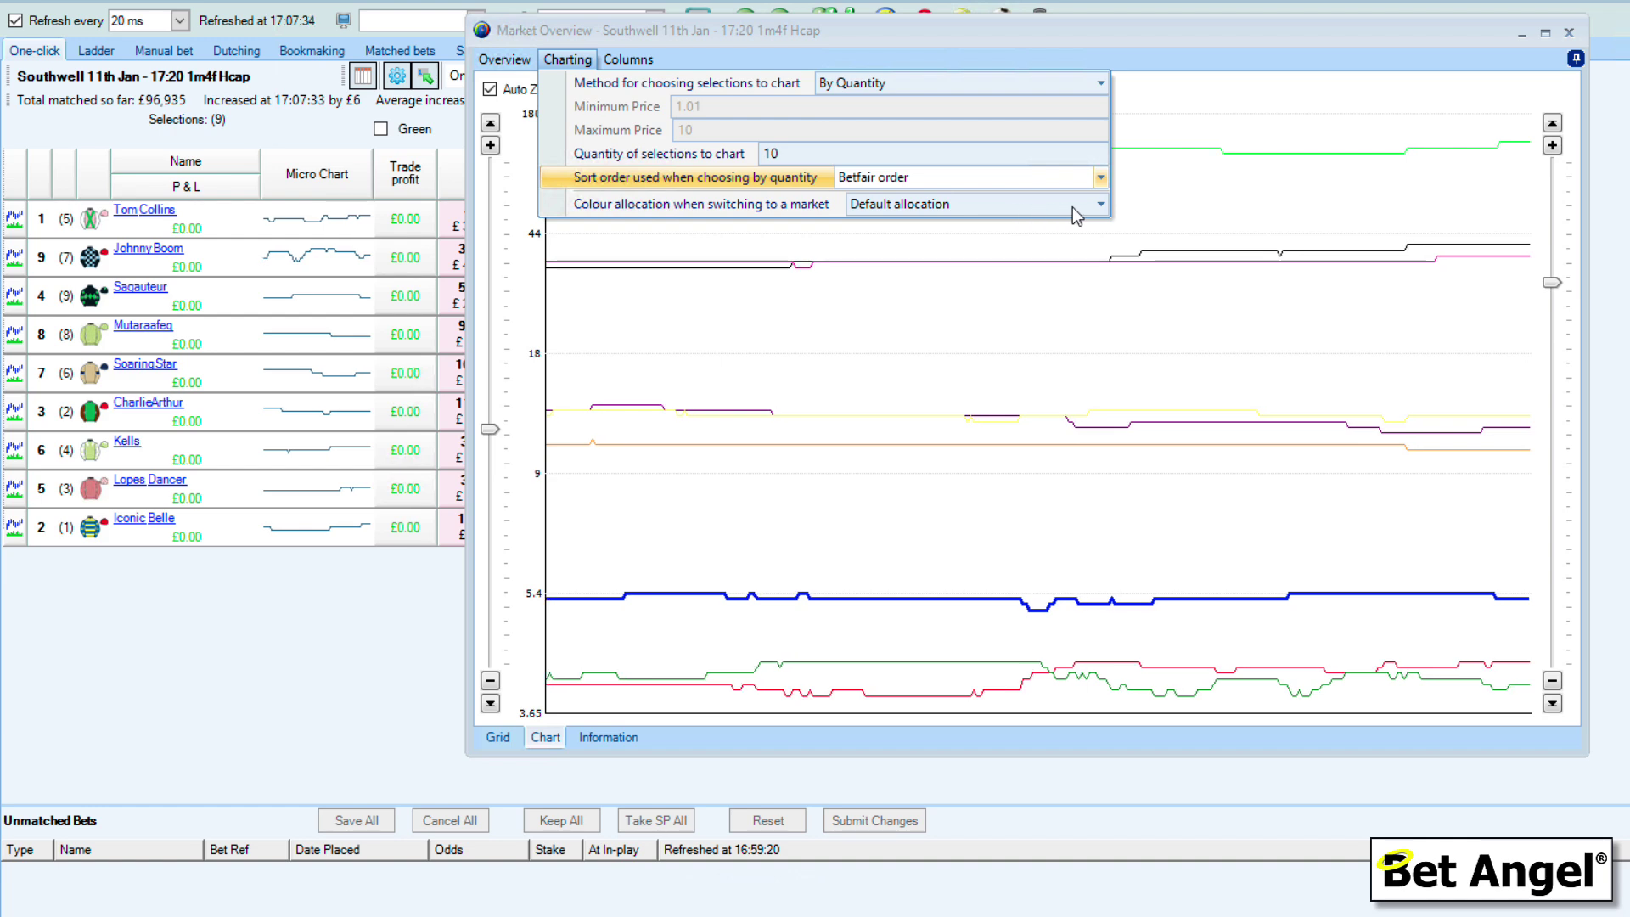
click(1100, 206)
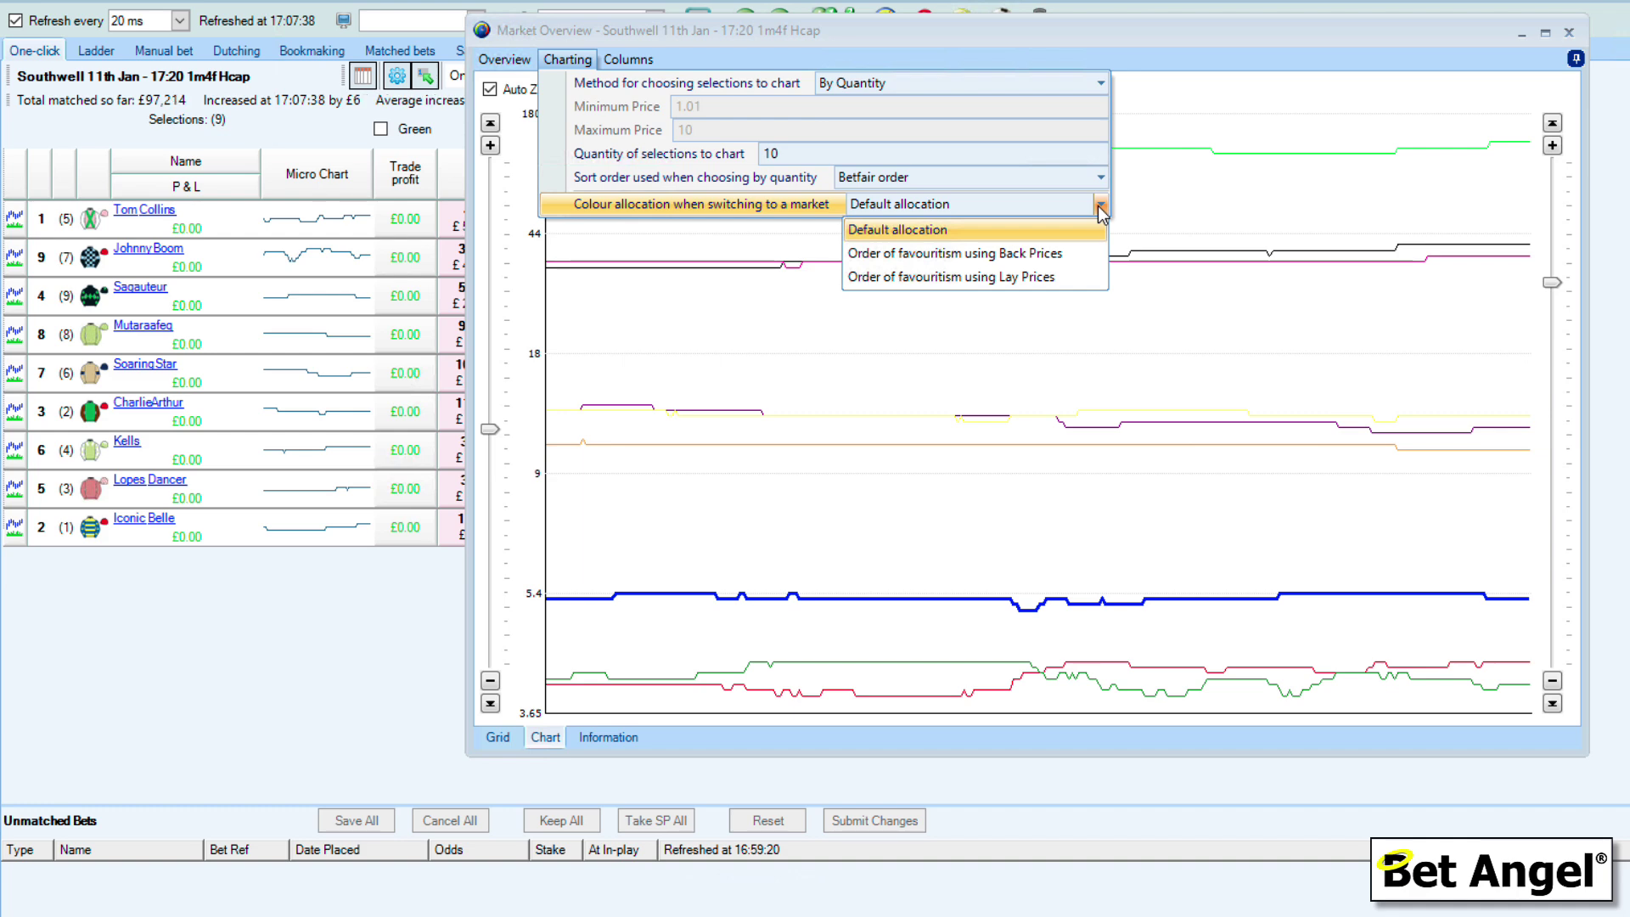
click(826, 48)
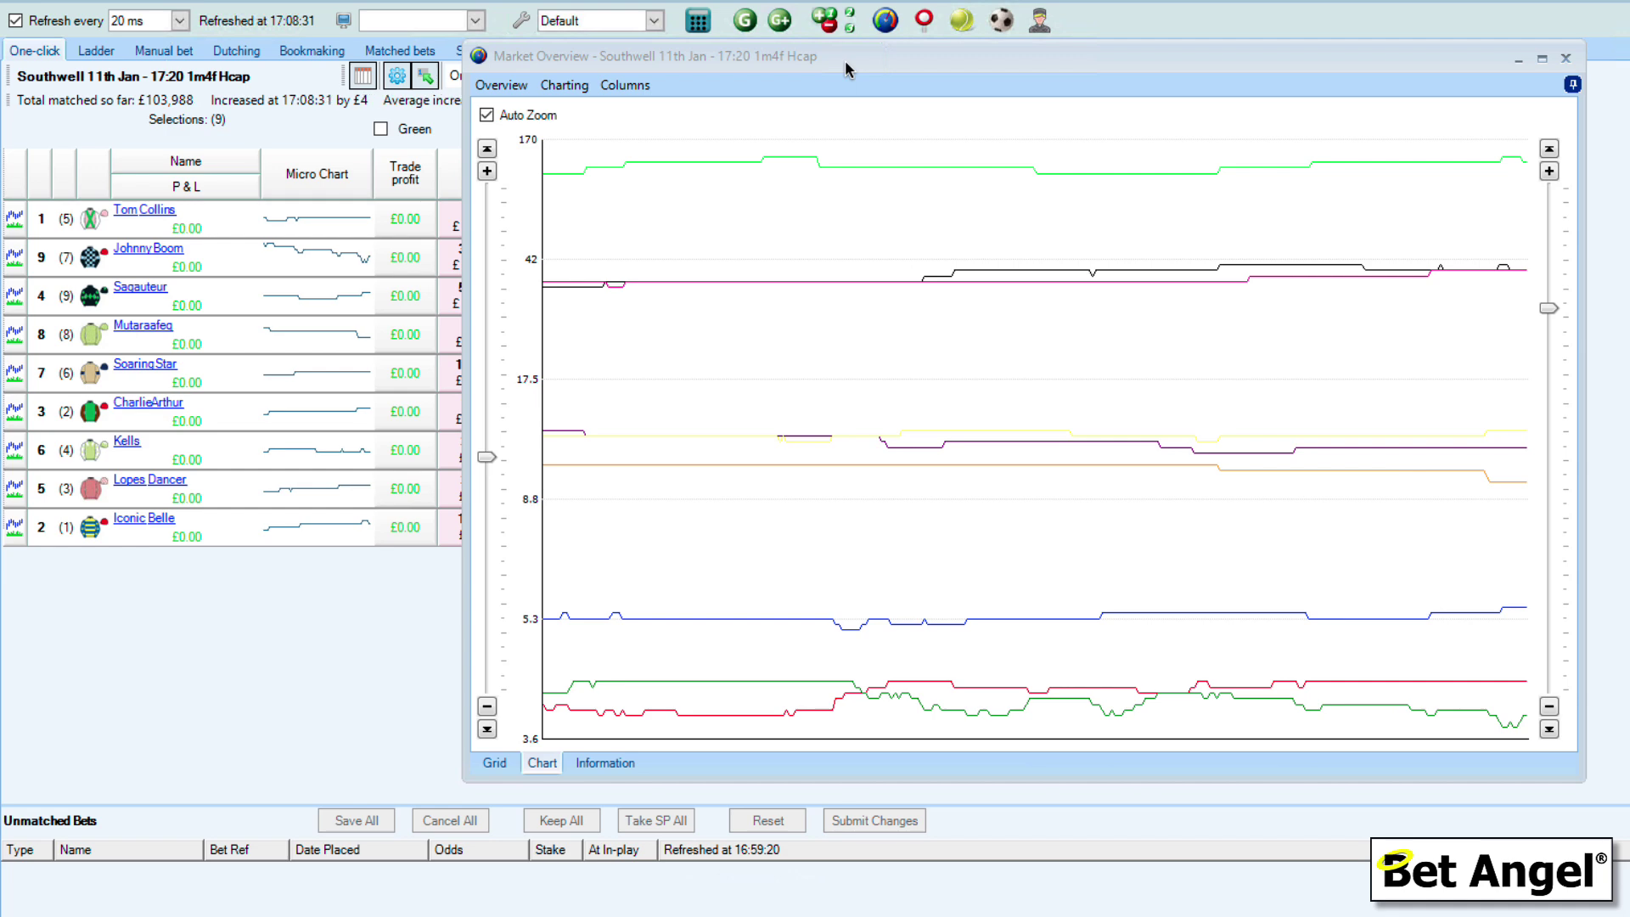
- Open Bet Angel Settings on its Charts page using the wrench toolbar button
click(521, 22)
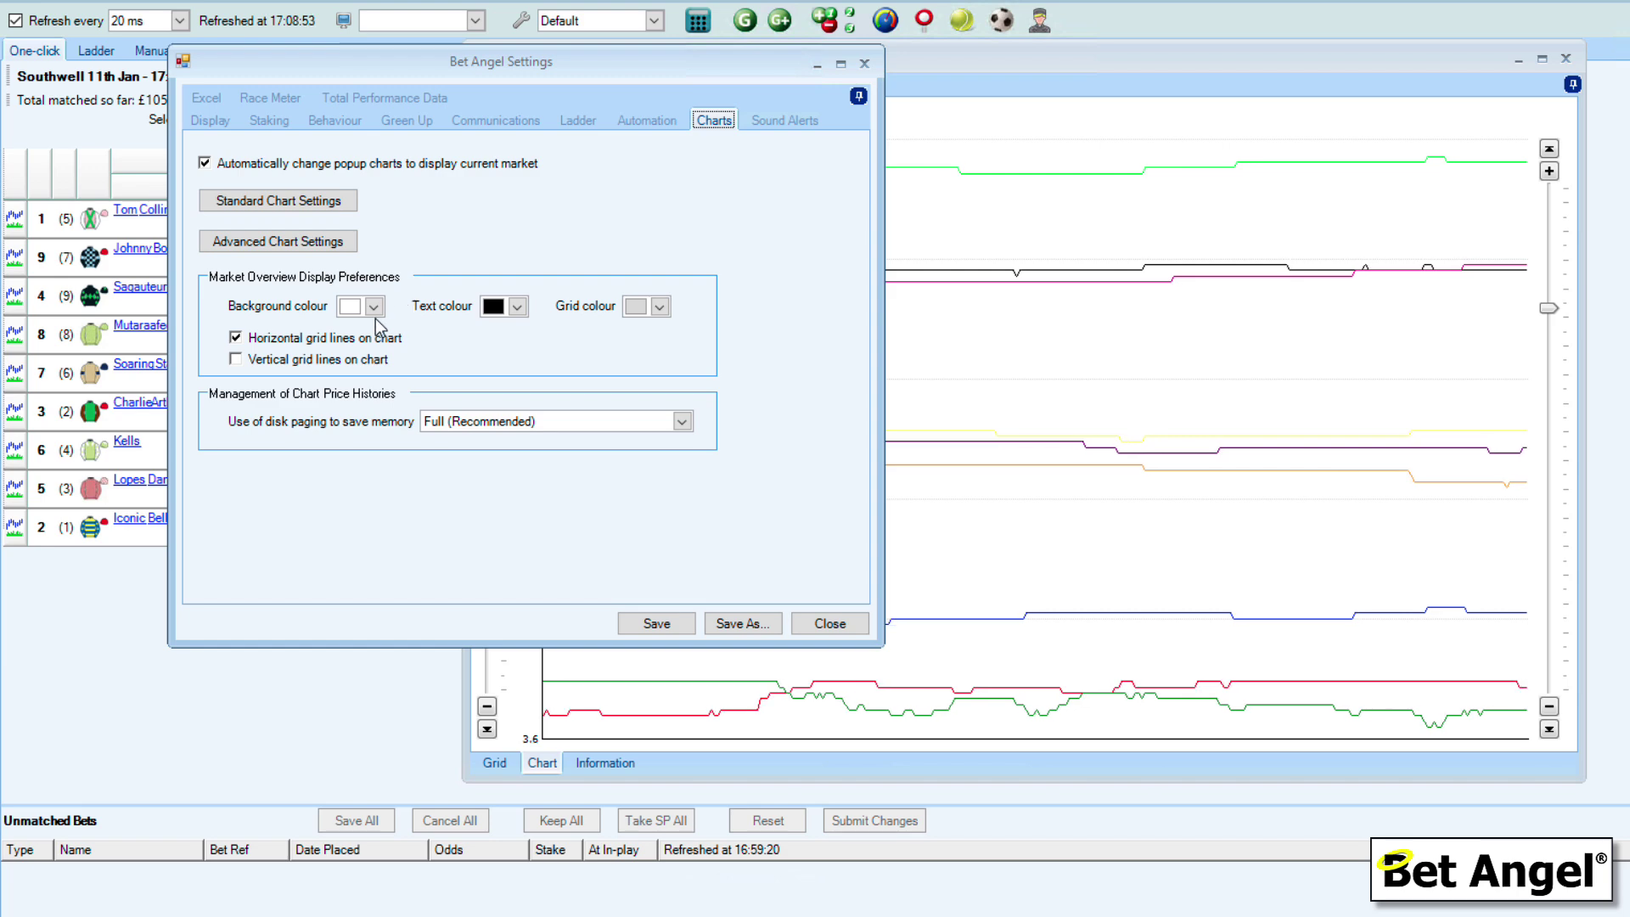
- Set the Market Overview chart background to navy #2A427F and enable vertical grid lines
click(374, 307)
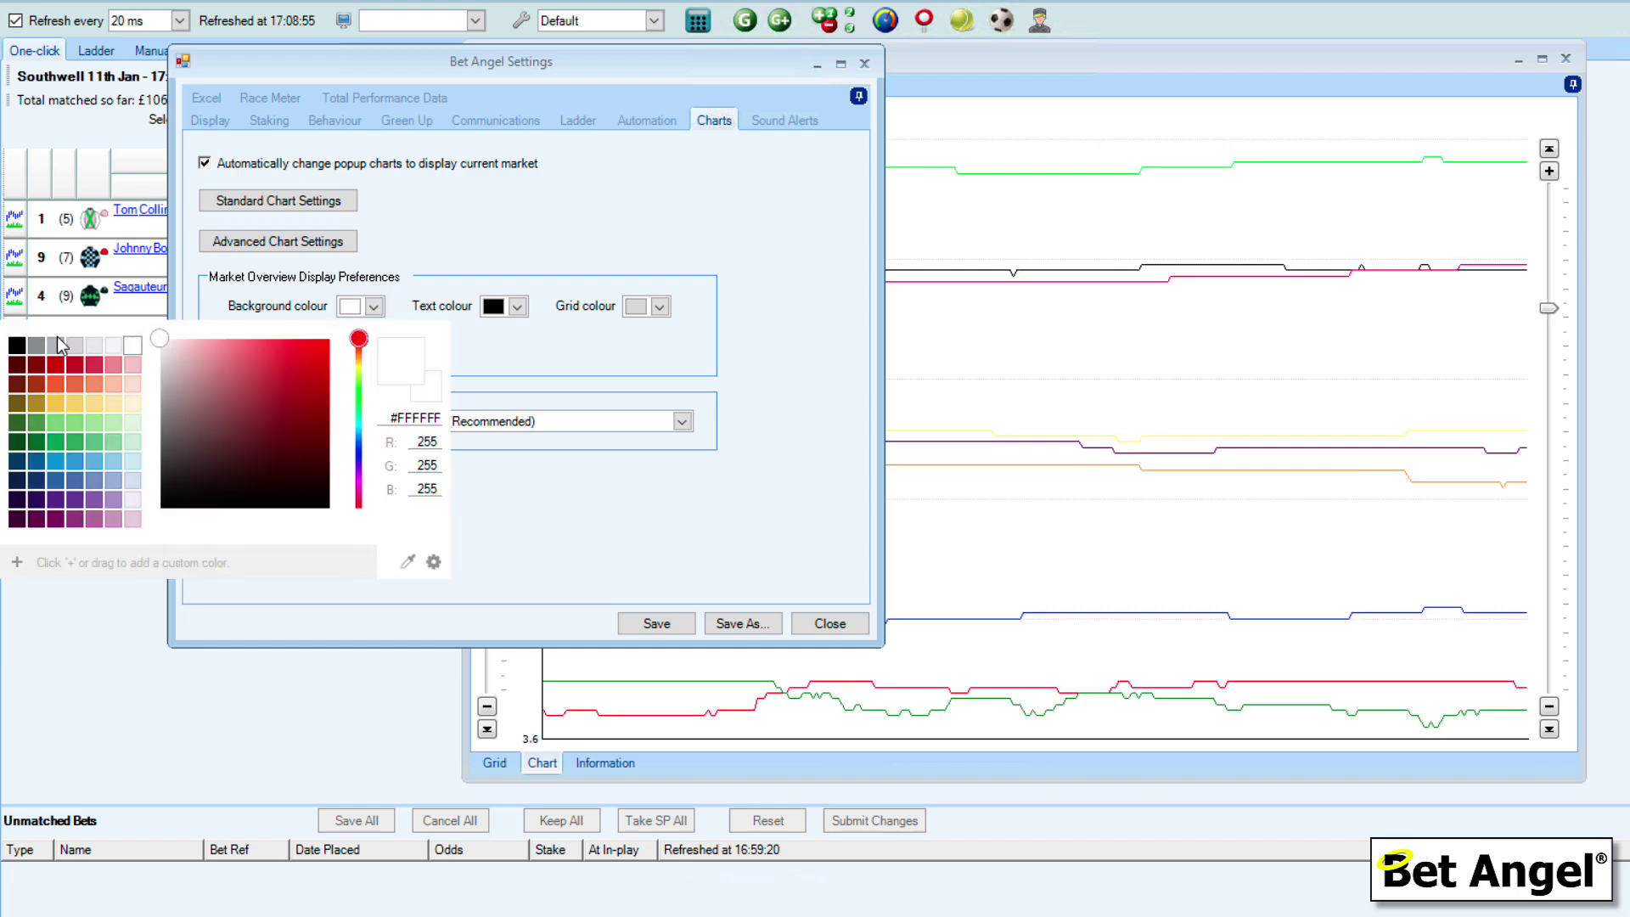
click(17, 344)
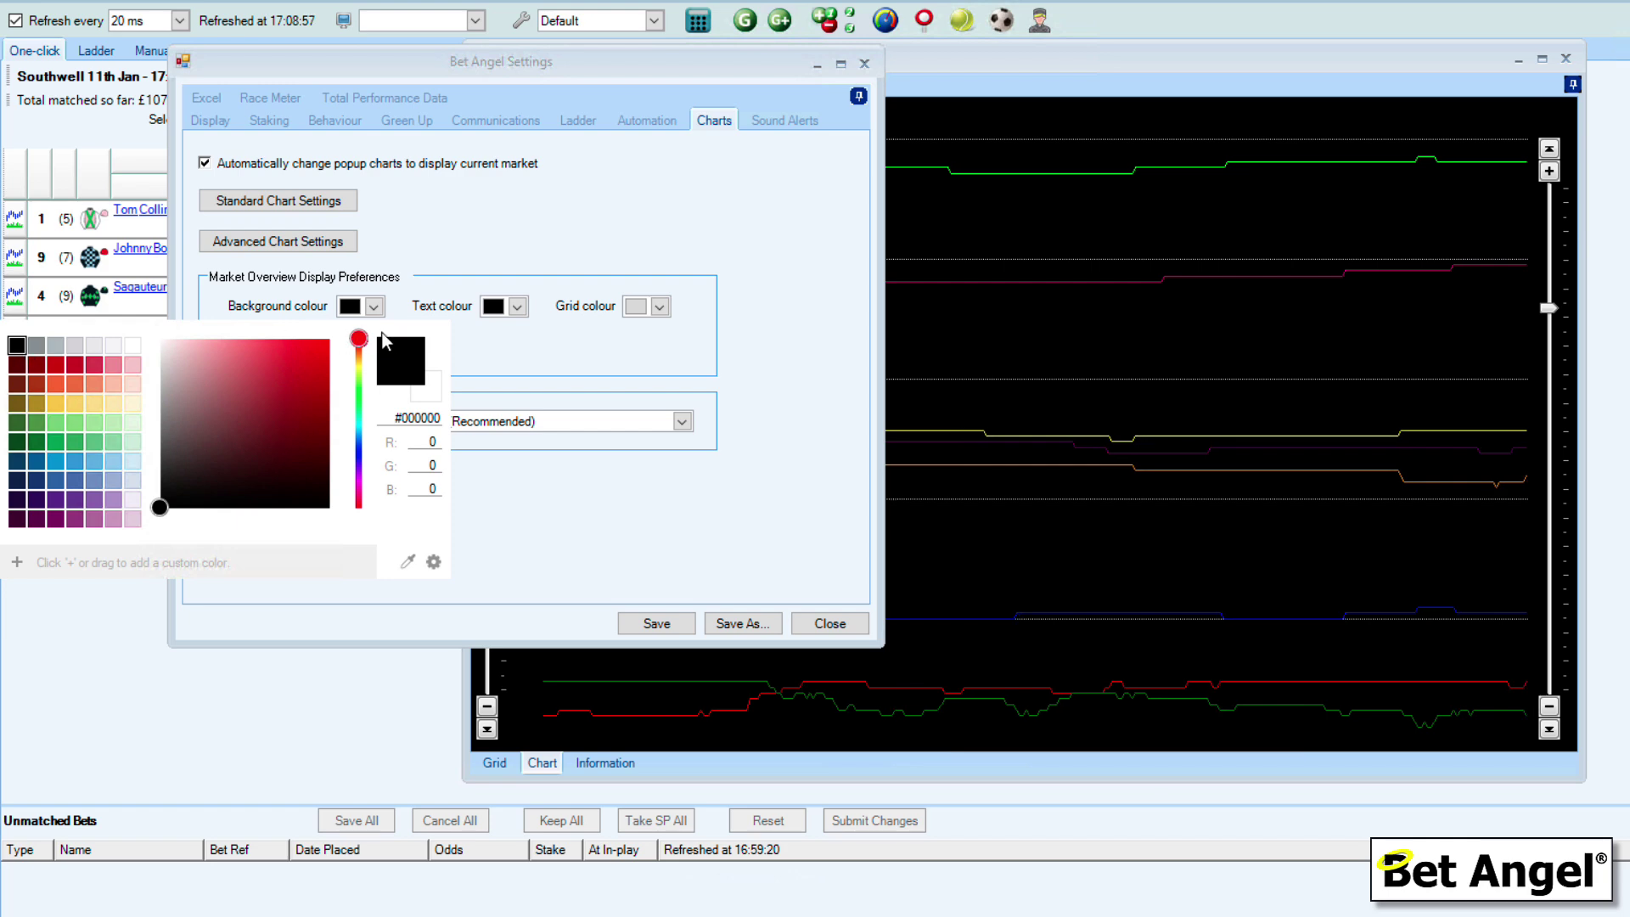
click(433, 310)
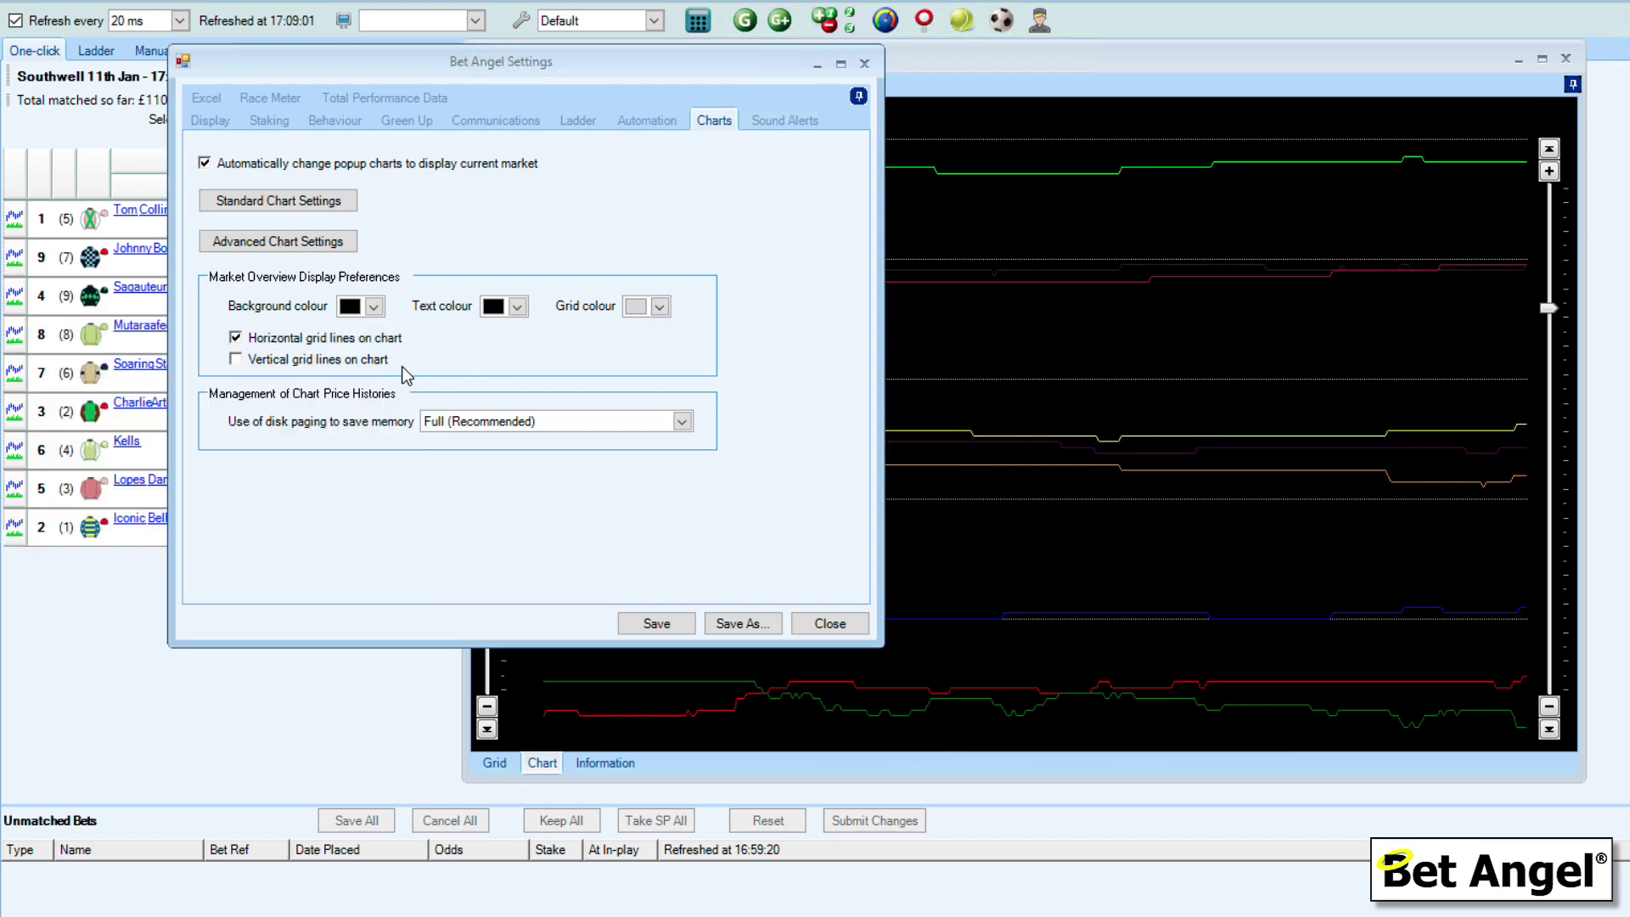
click(339, 361)
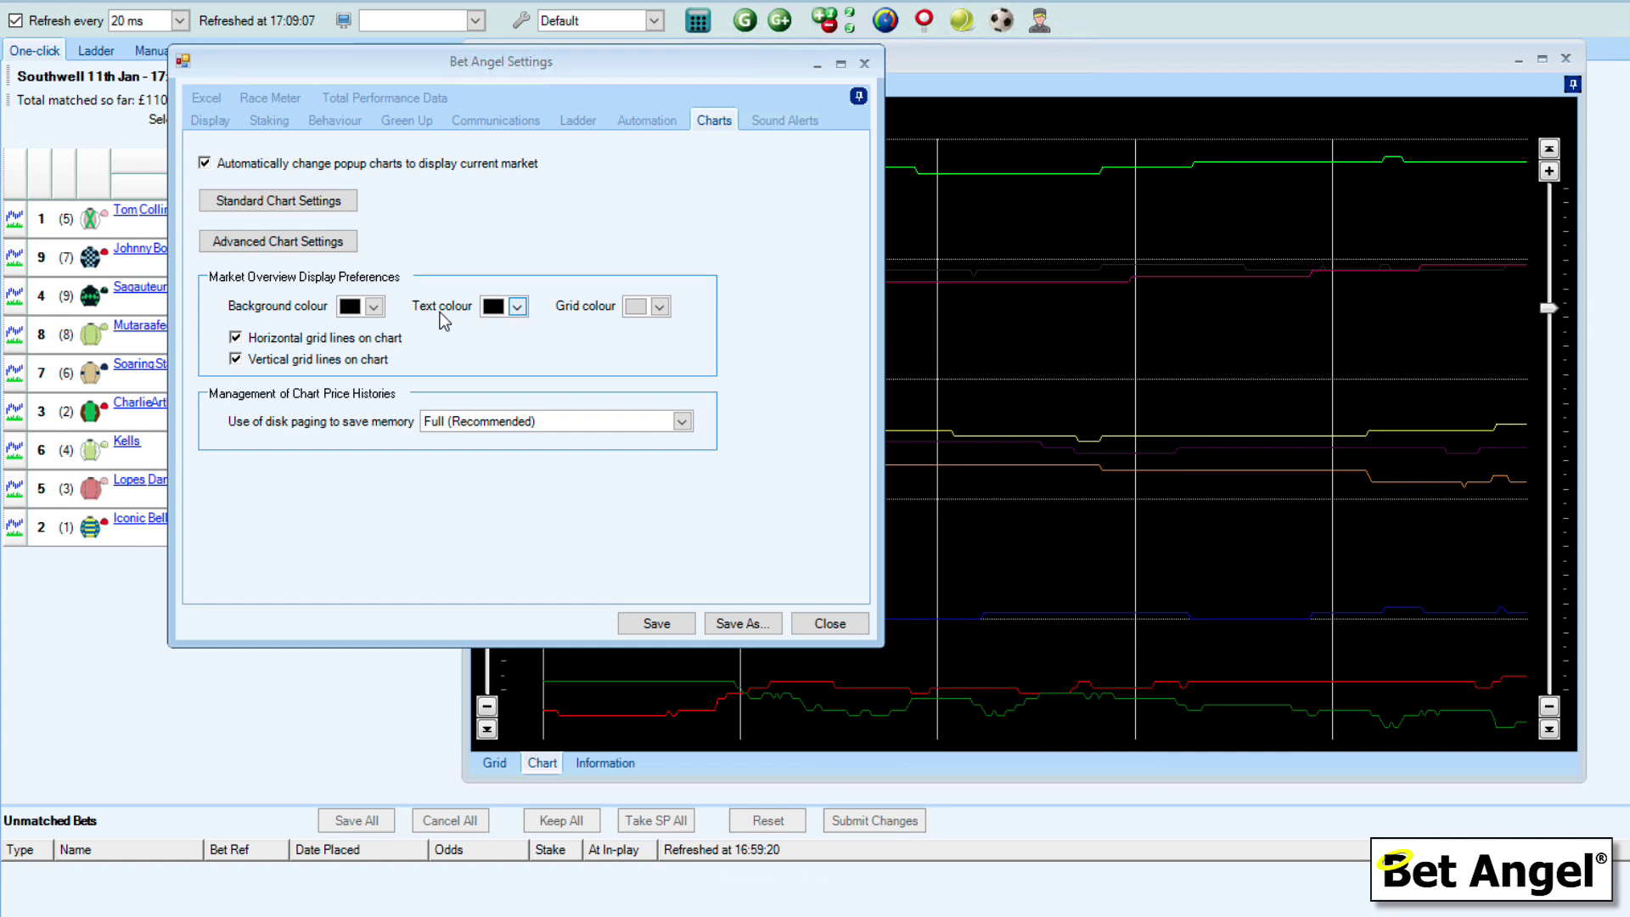
click(374, 306)
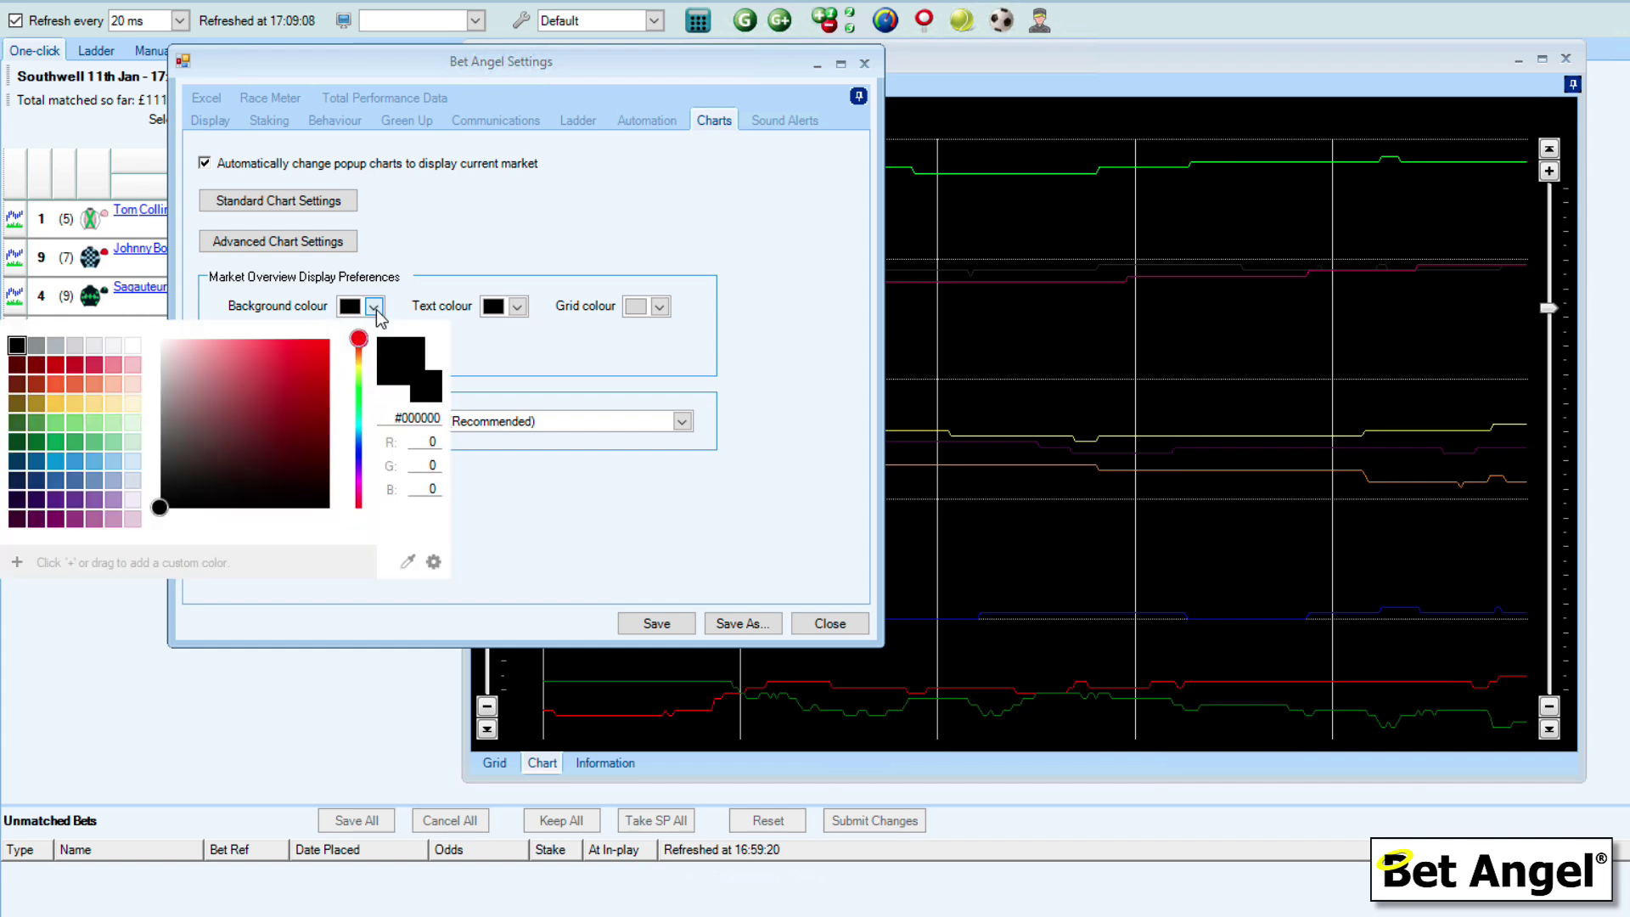
click(35, 402)
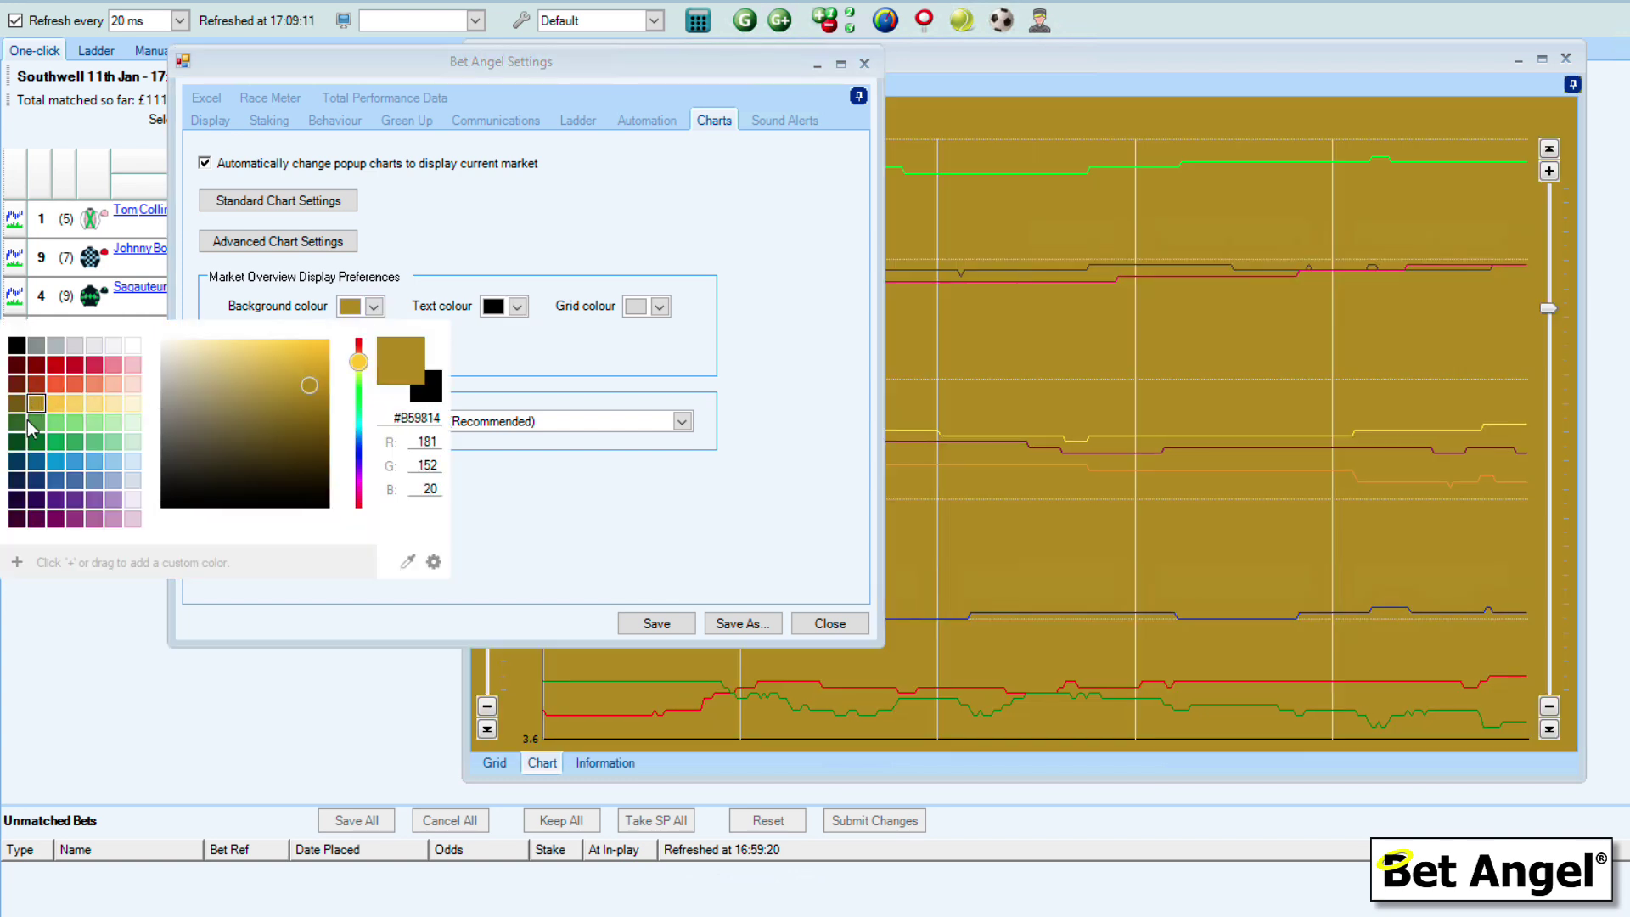
click(36, 482)
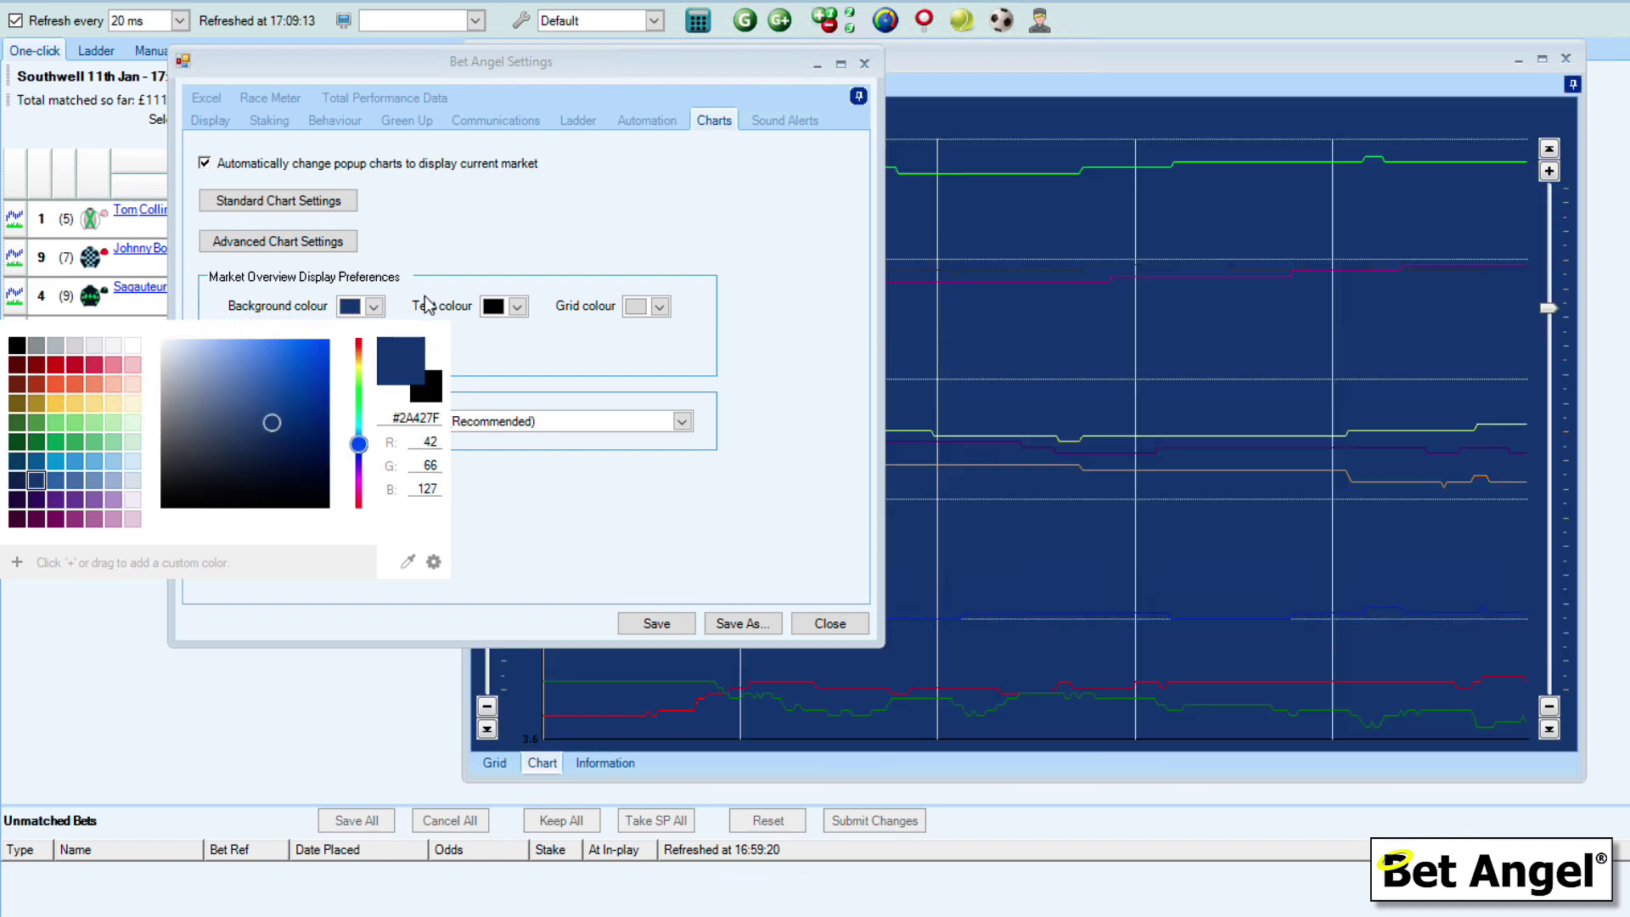
click(451, 233)
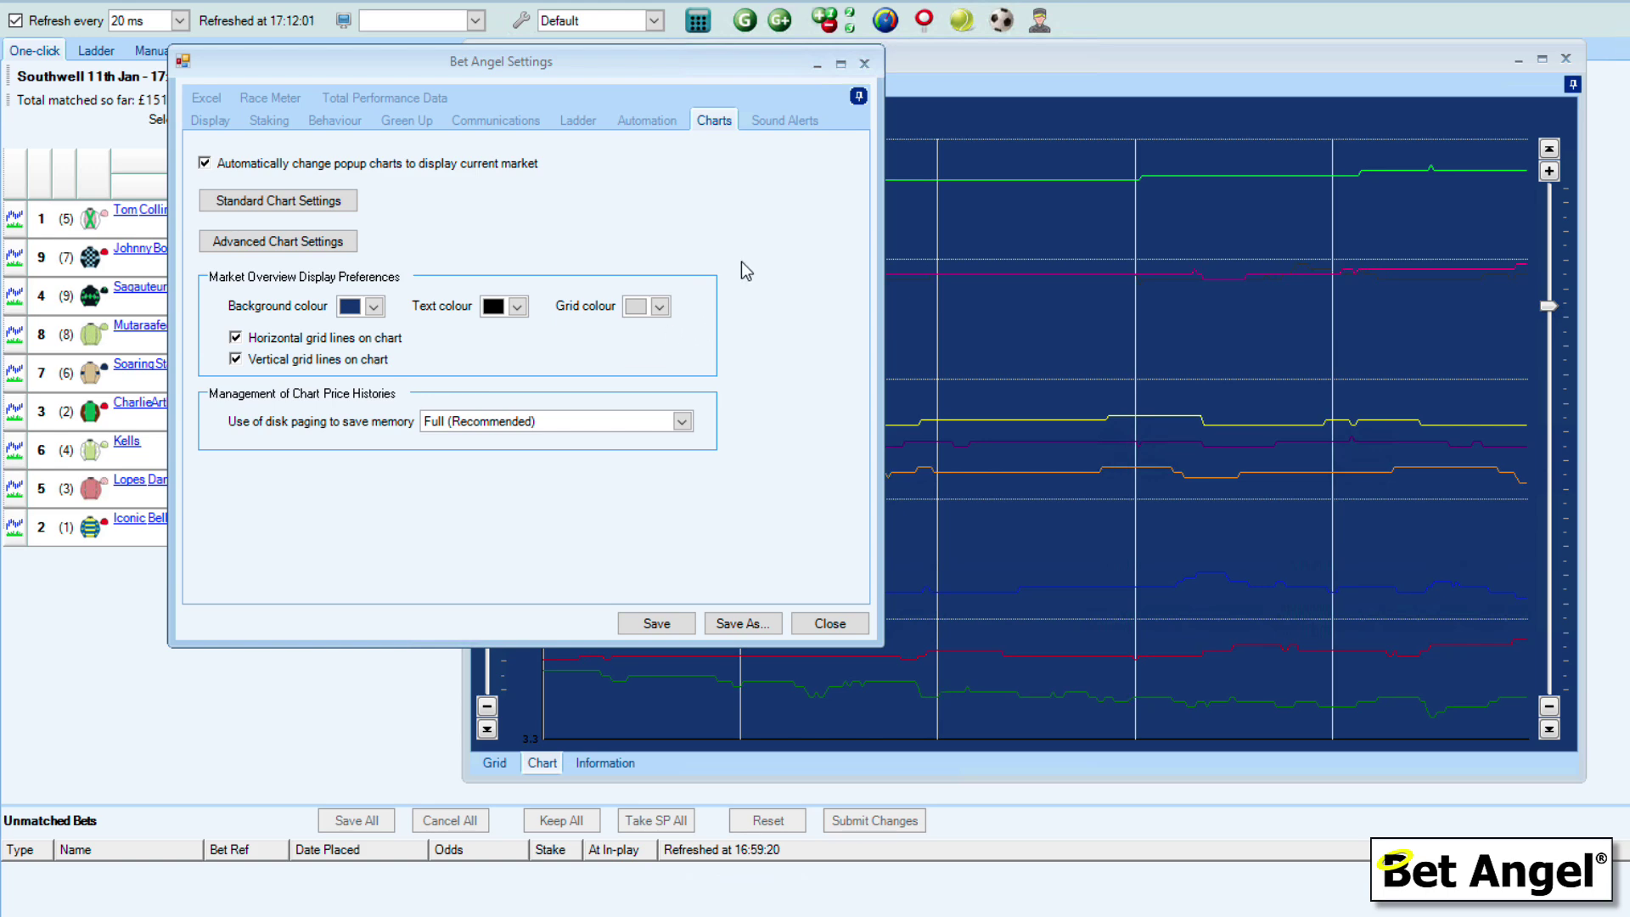
- Close the Settings window and dismiss the Market Overview option menus to reveal the chart
click(864, 63)
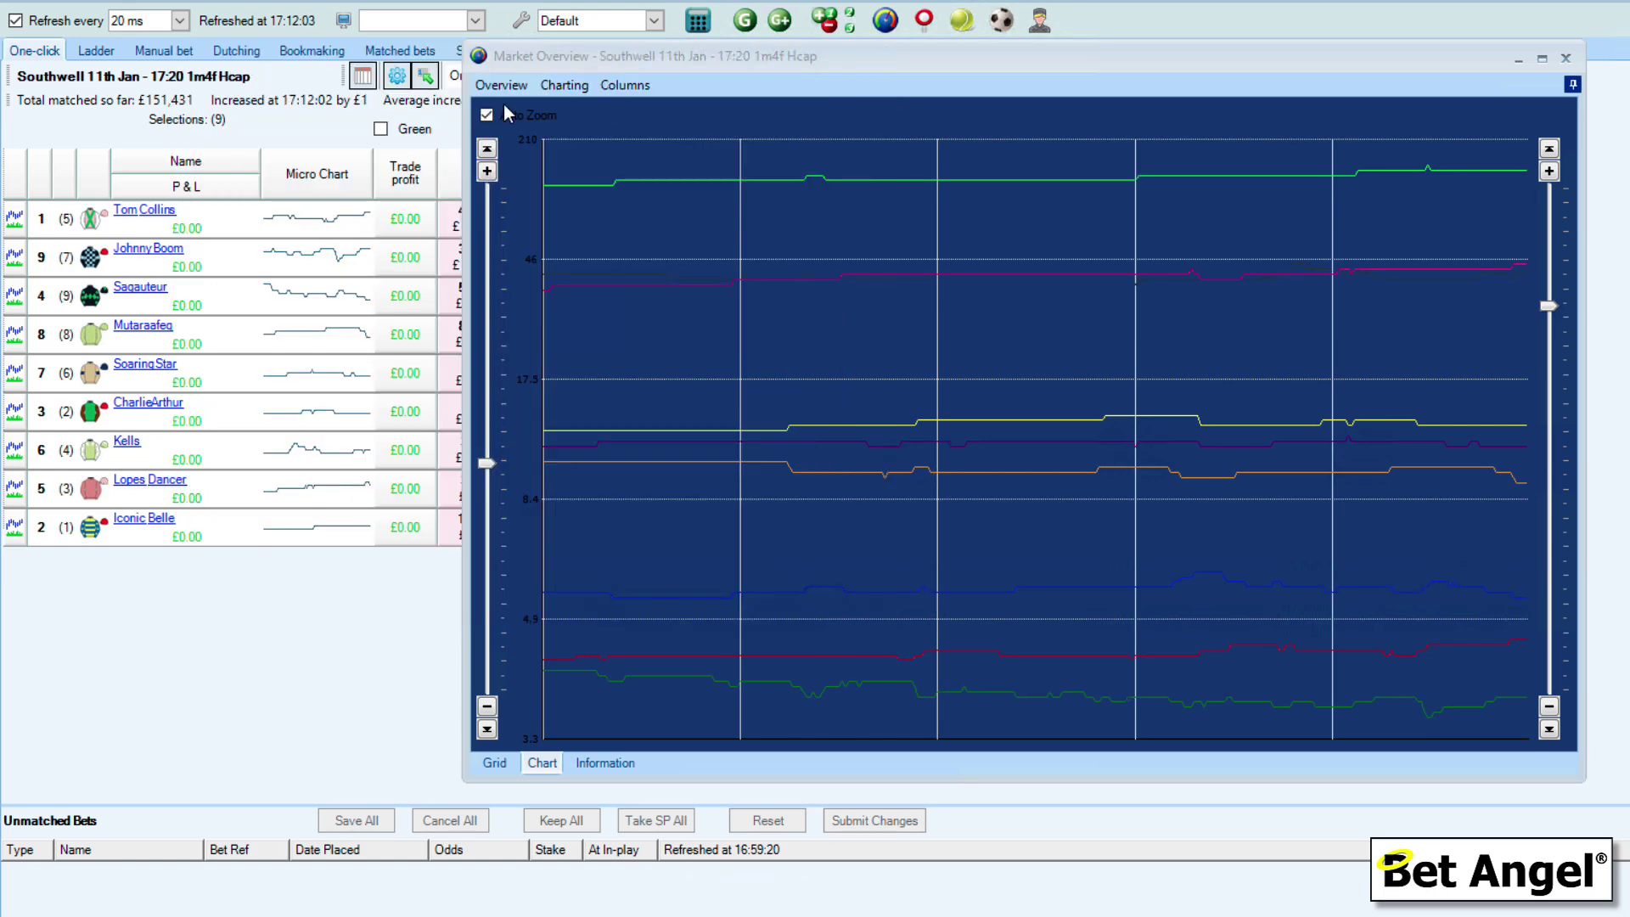
click(501, 85)
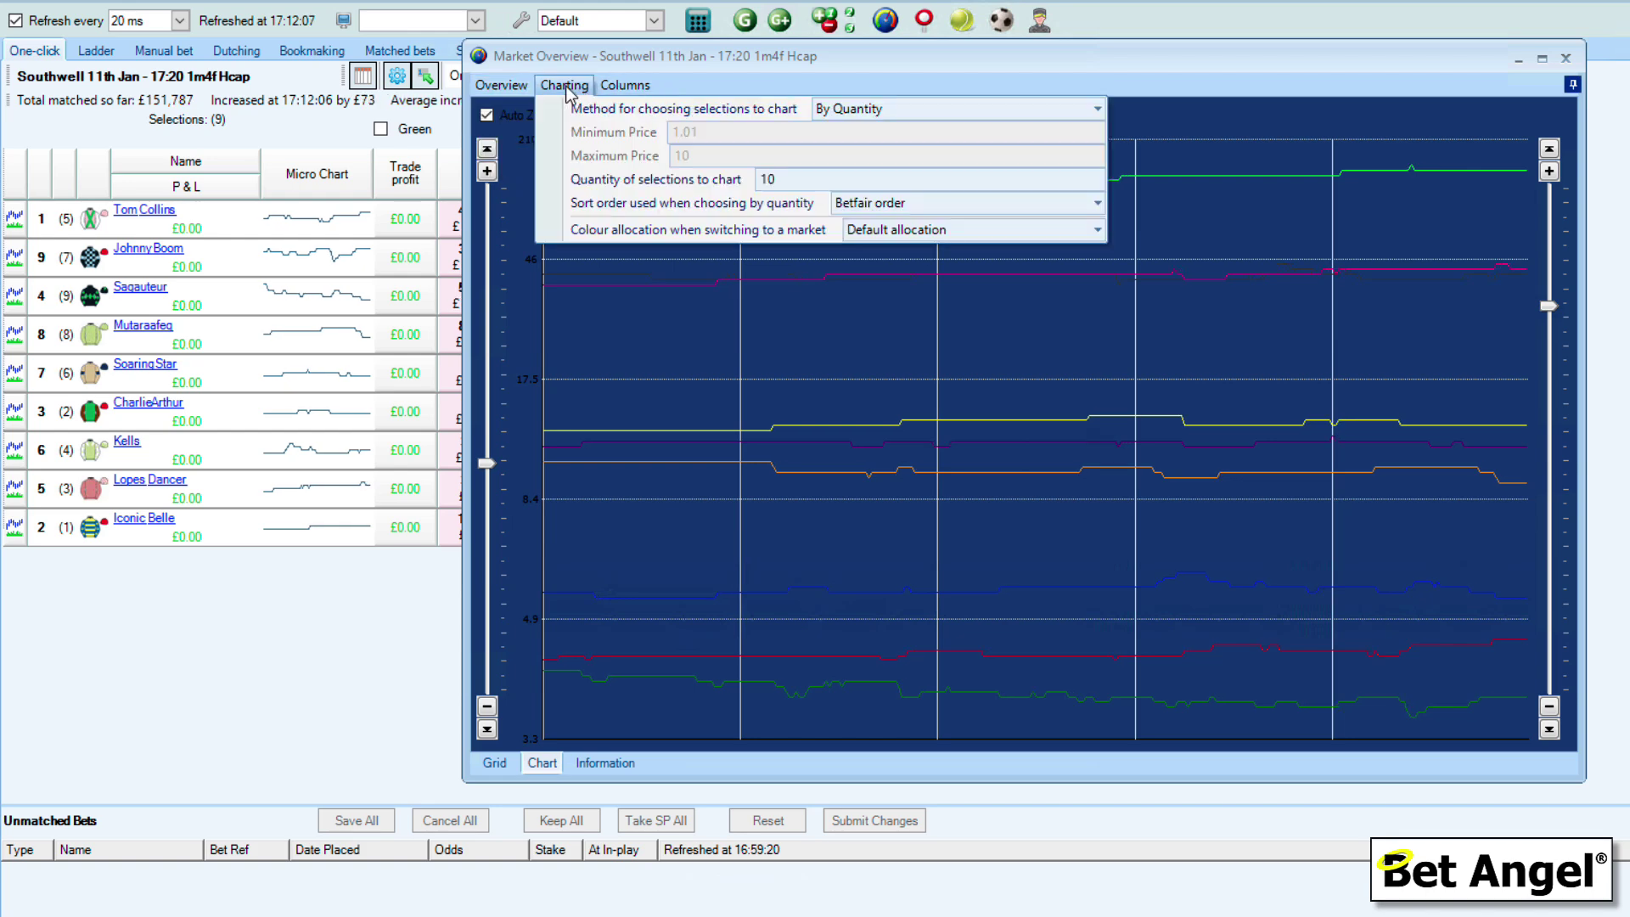
mouse_move(645, 89)
click(767, 82)
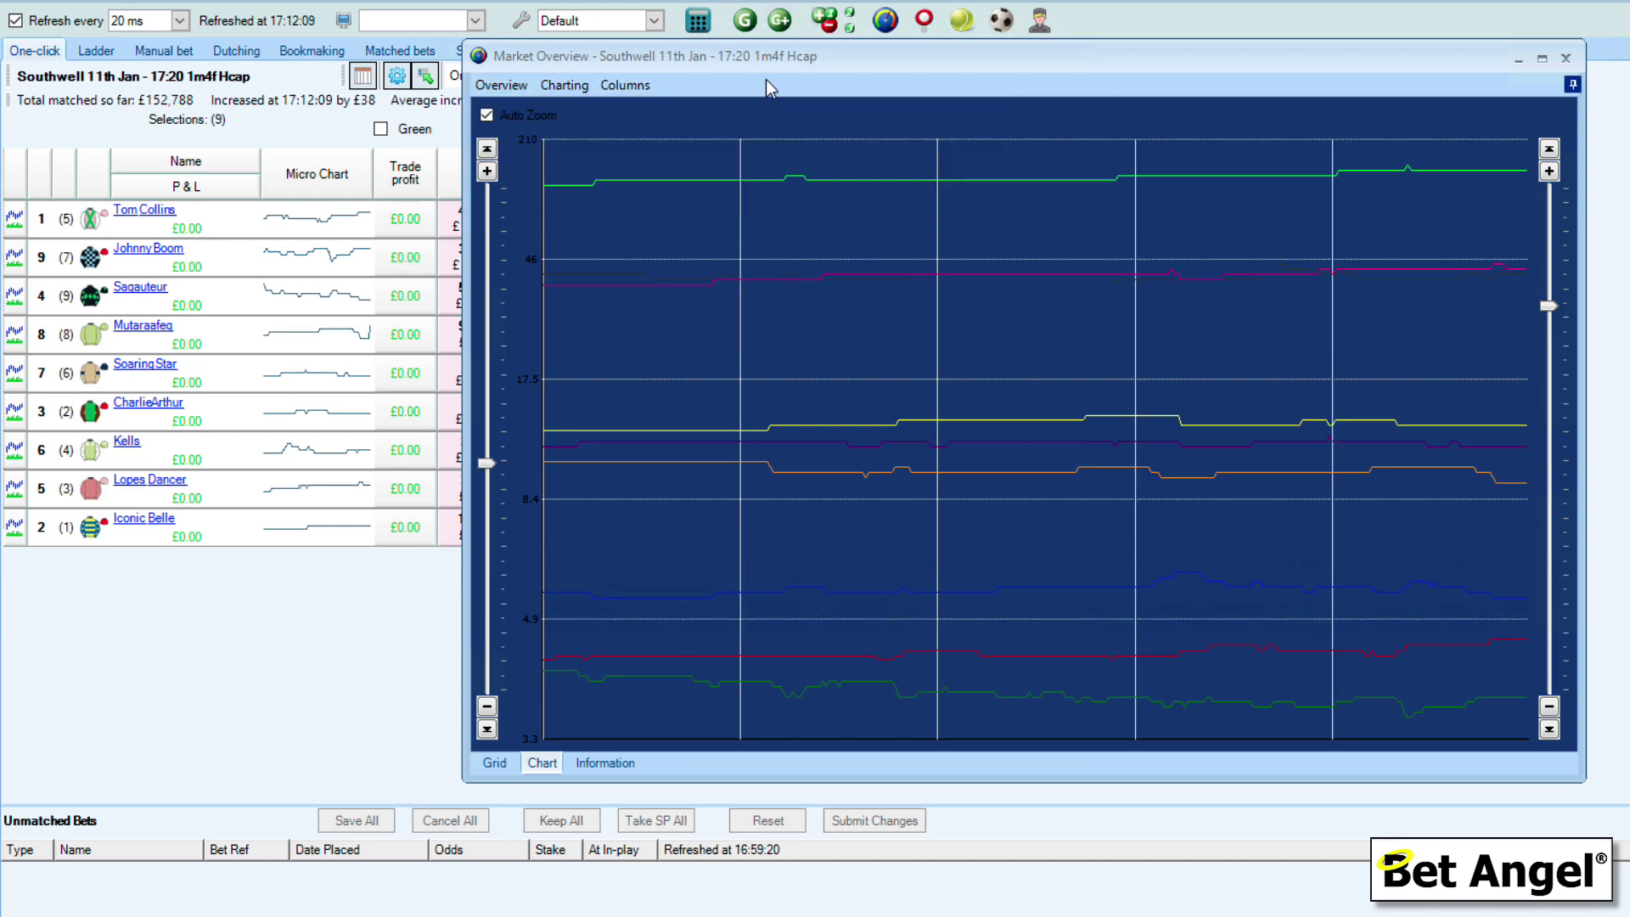